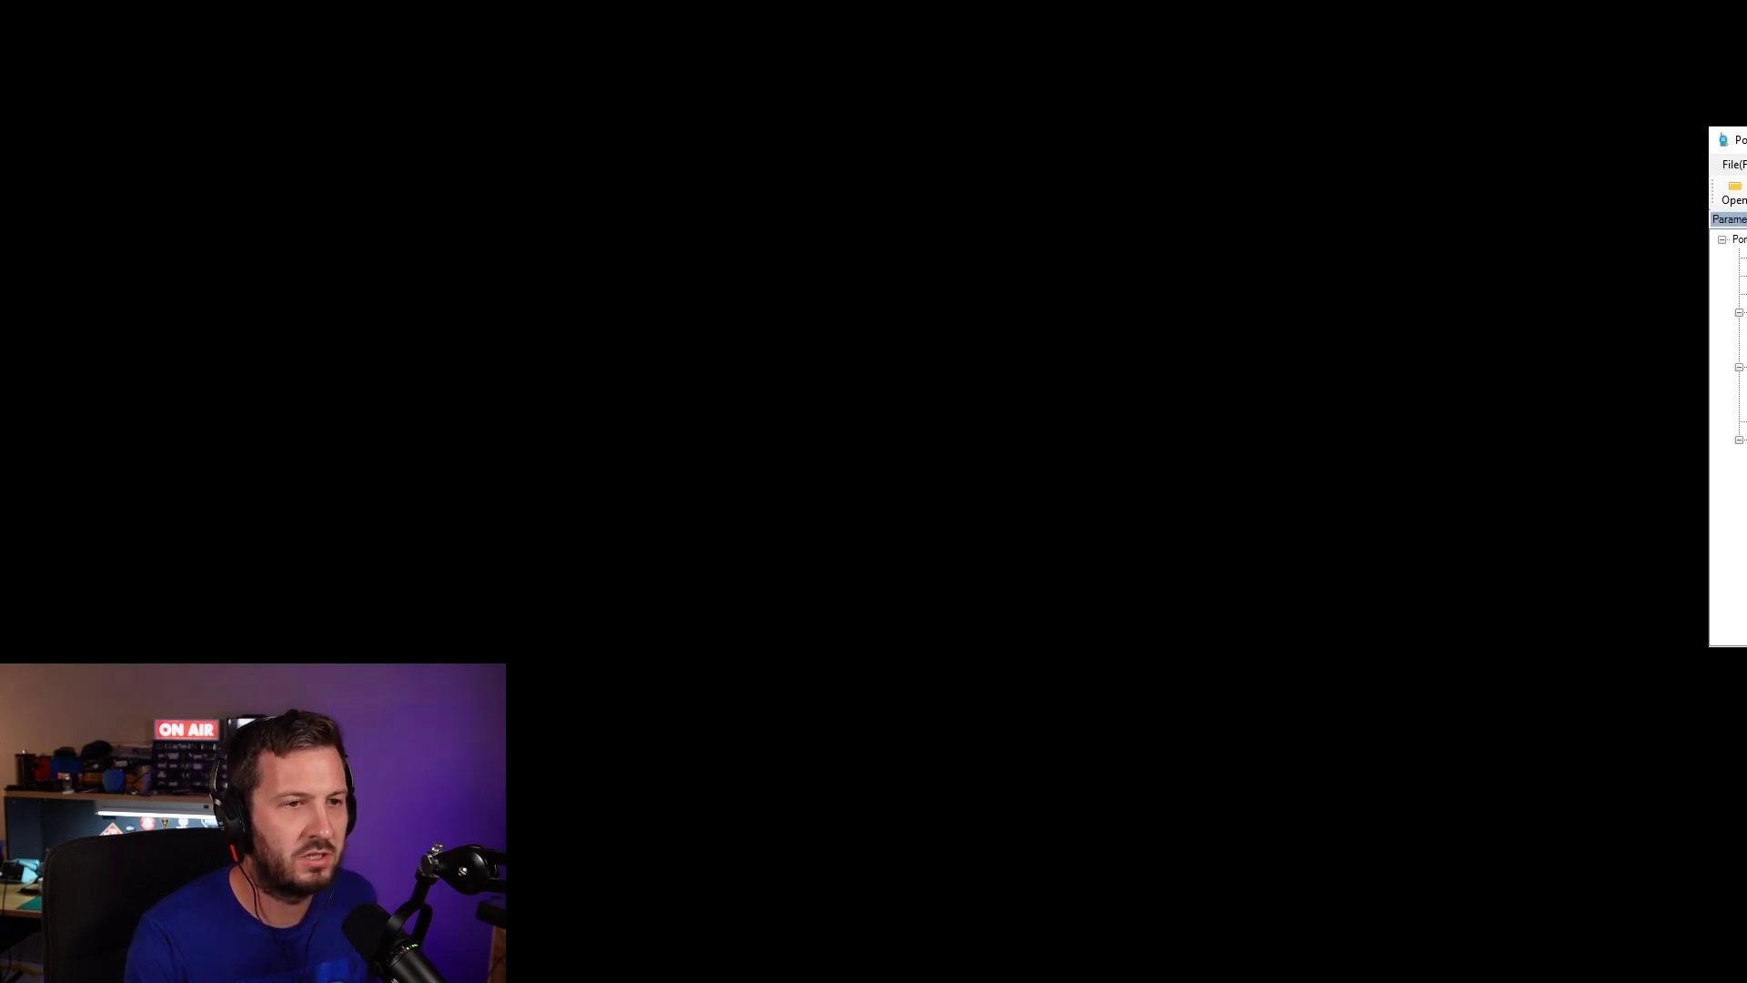
- Maximize the program, connect to the radio on COM7, and read in its parameters
drag(828, 288, 826, 246)
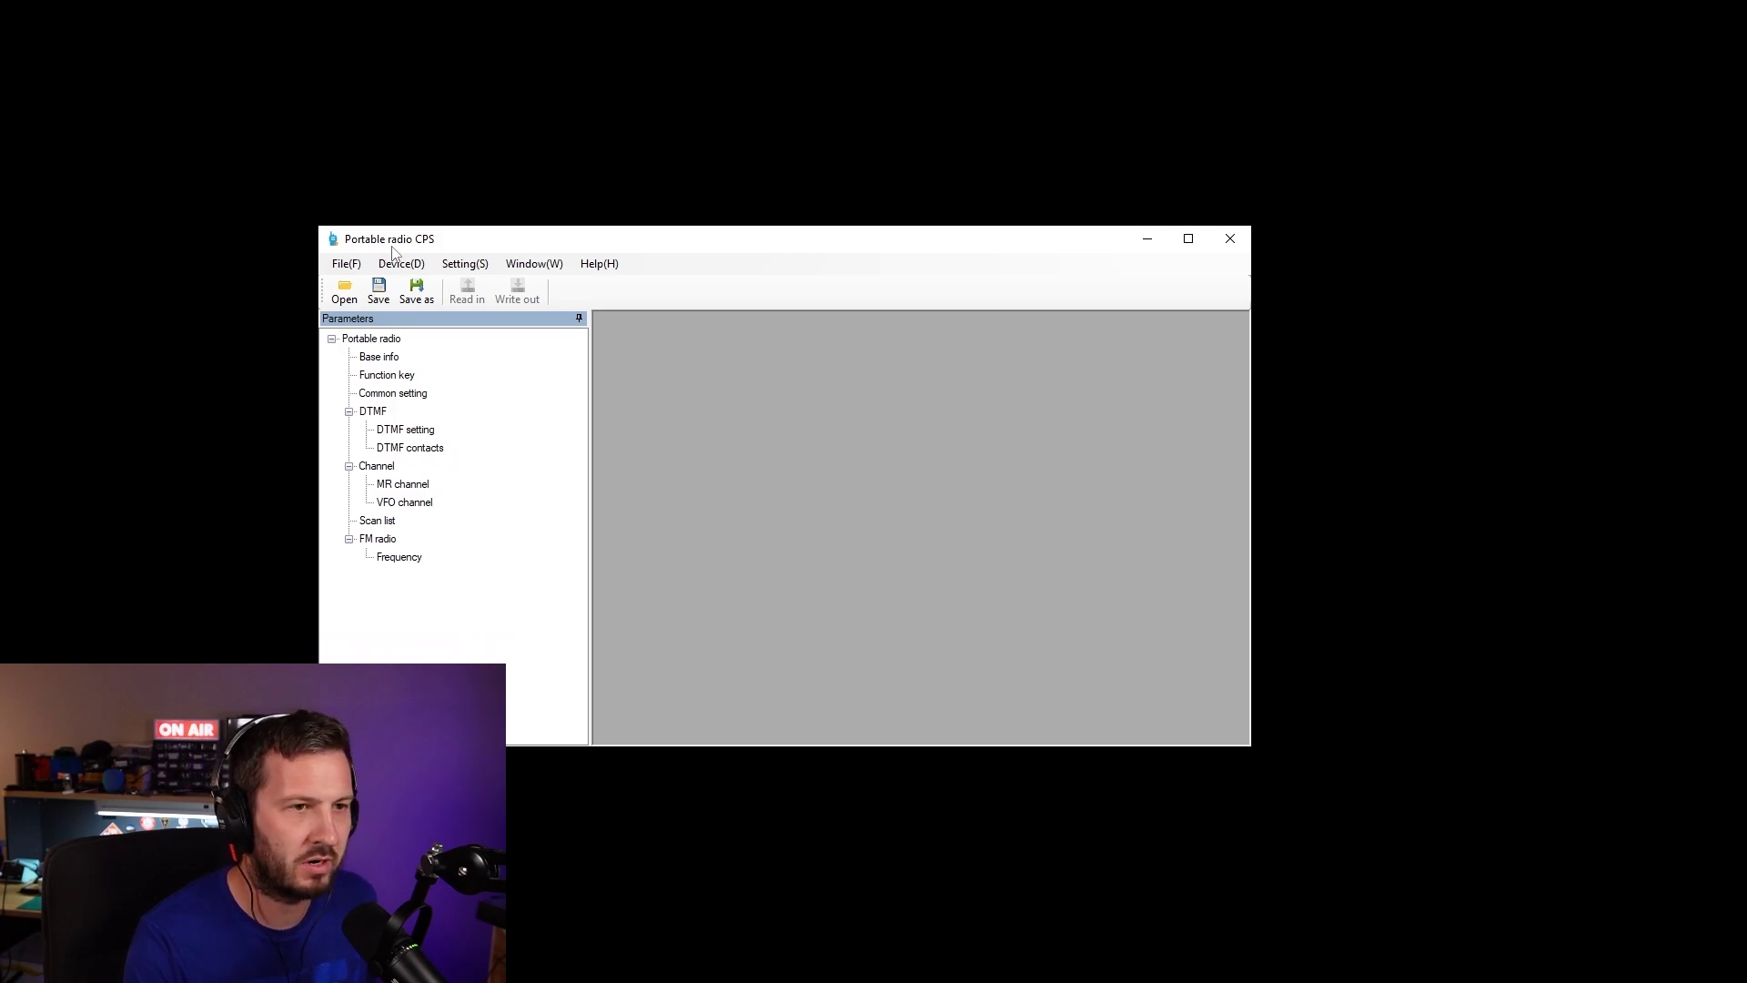
click(1188, 240)
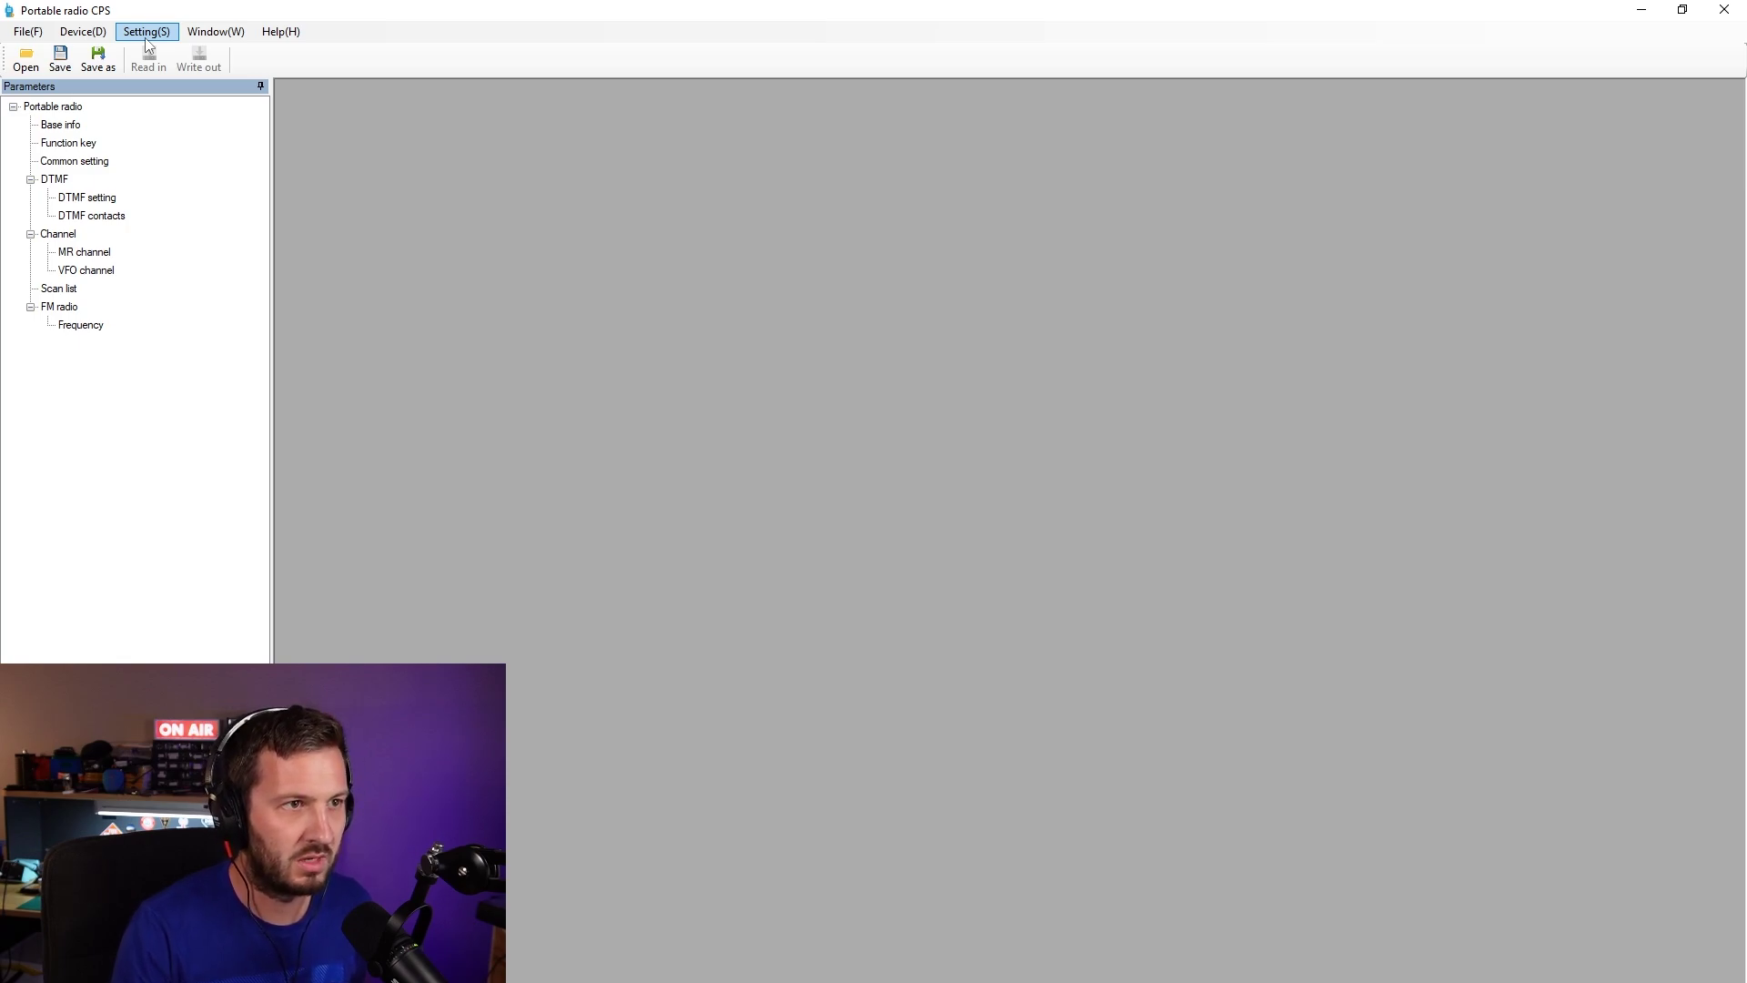
click(145, 36)
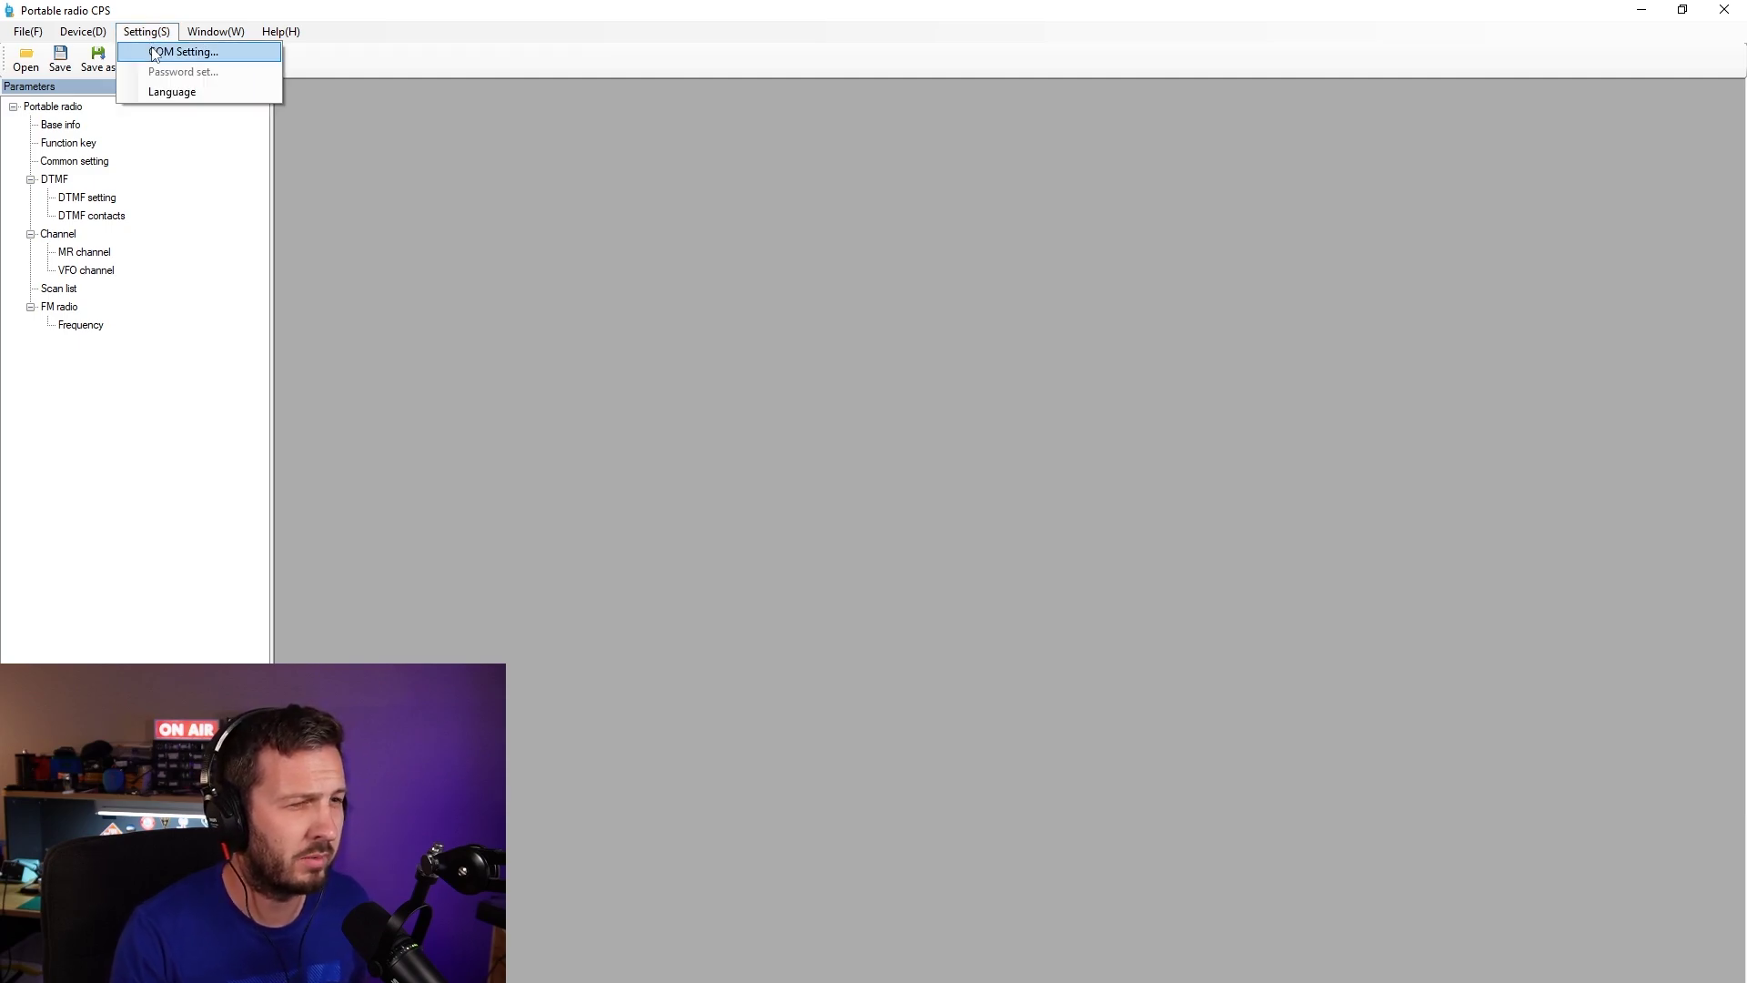
click(167, 54)
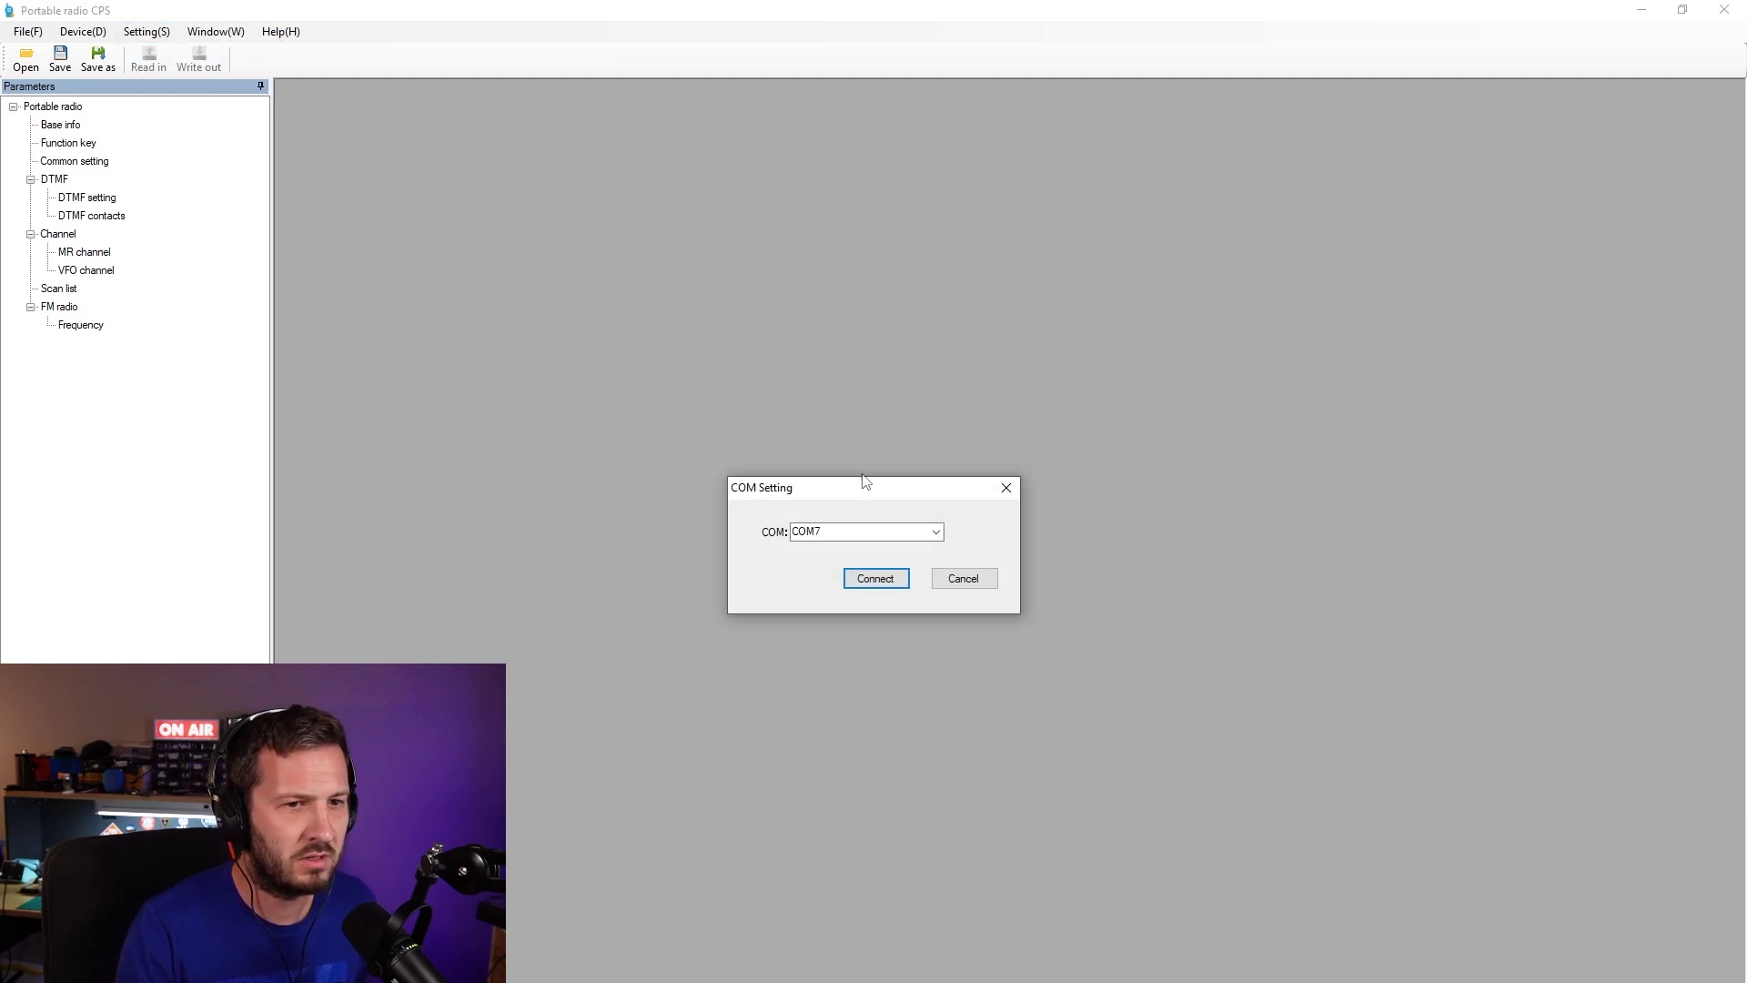
click(874, 578)
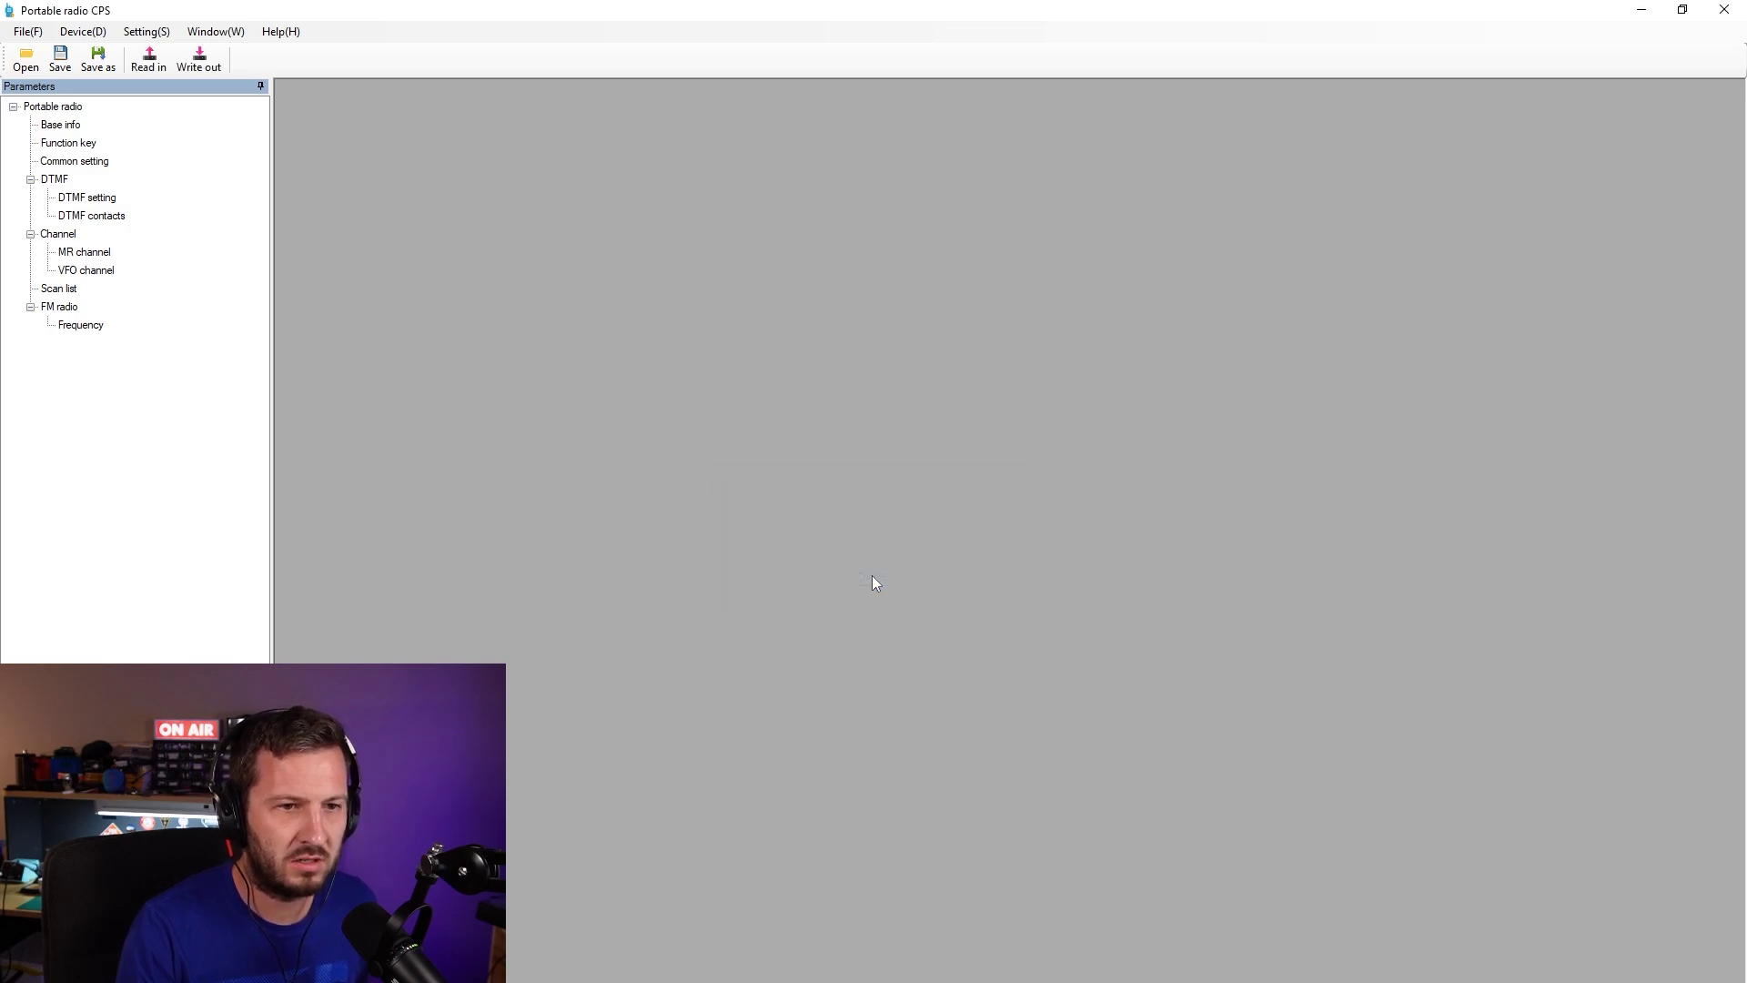
click(156, 66)
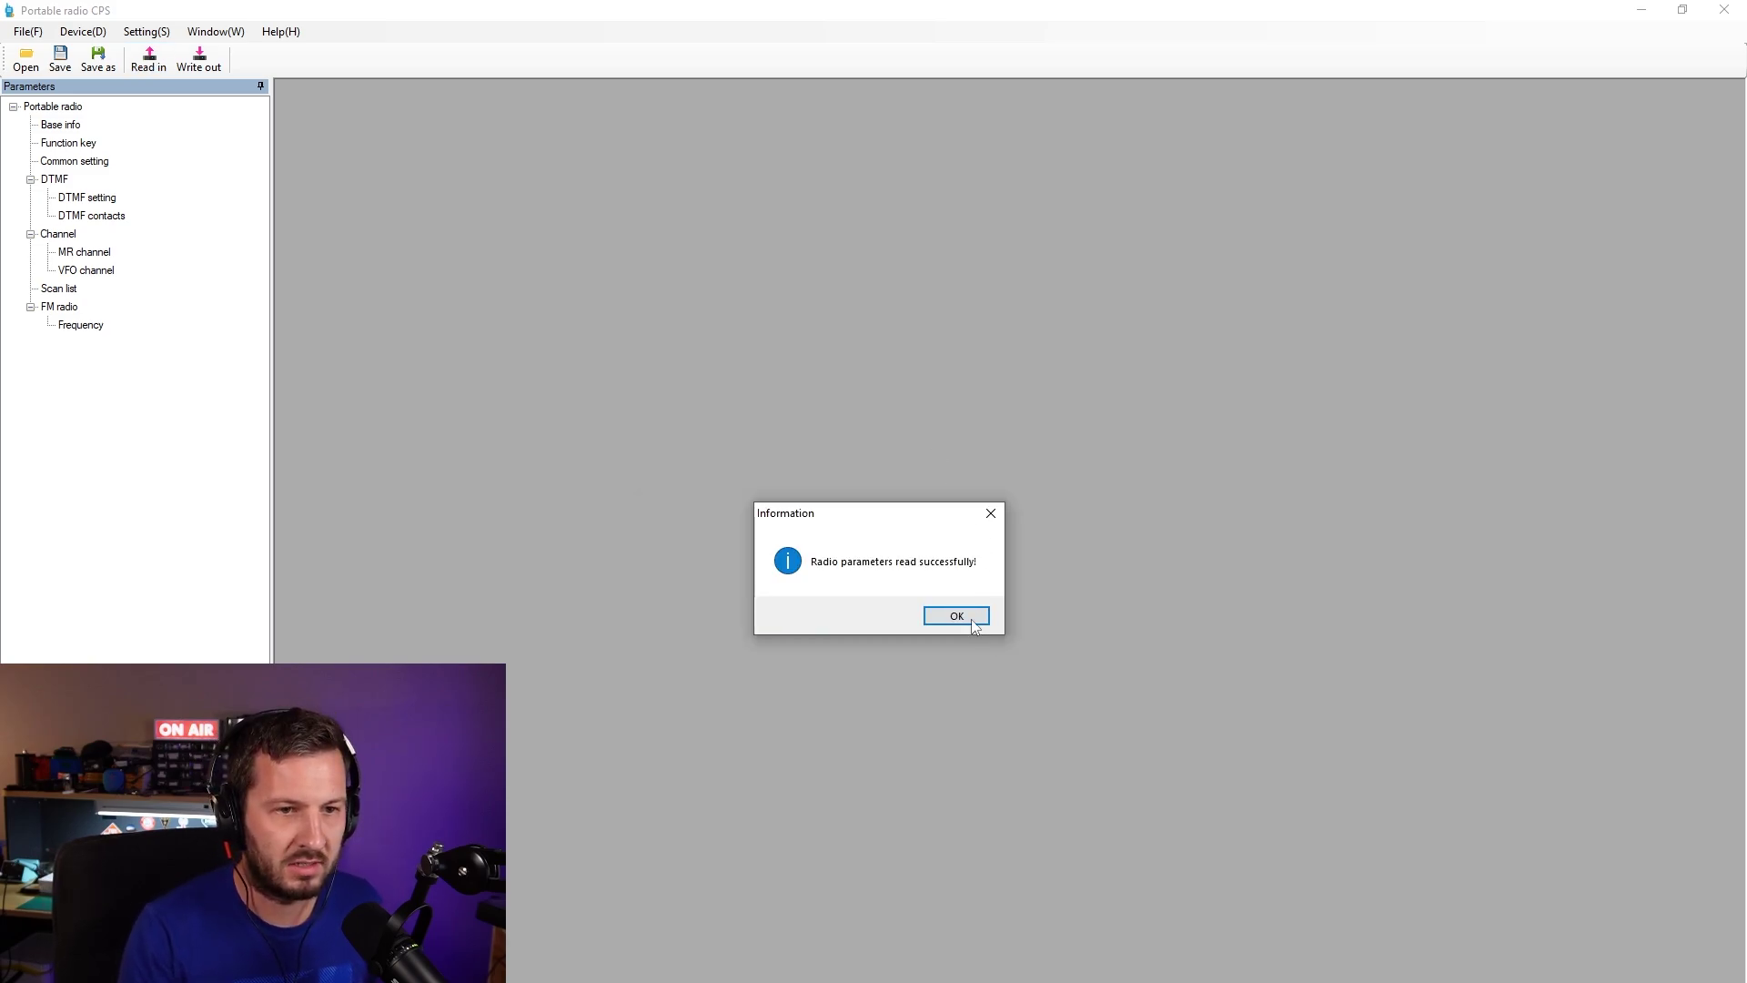
click(957, 617)
- Show base info and check short presses: side key 1 Monitor, side key 2 Flashlight on/off
double_click(61, 130)
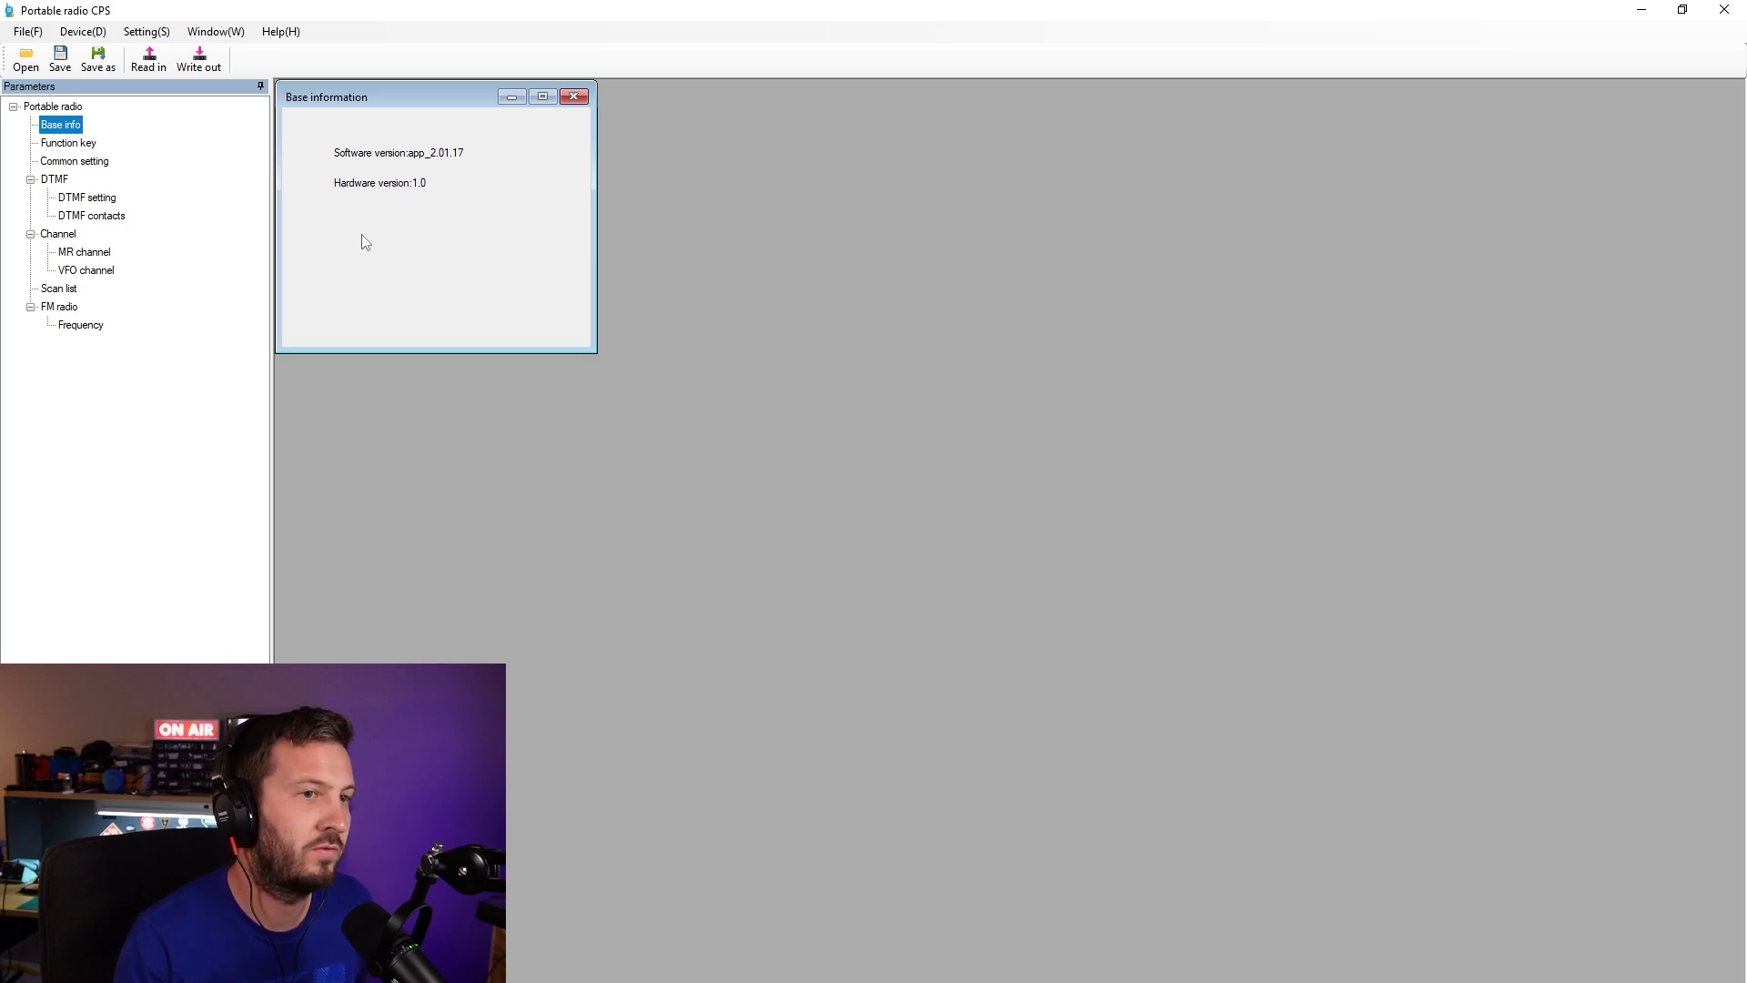
click(69, 146)
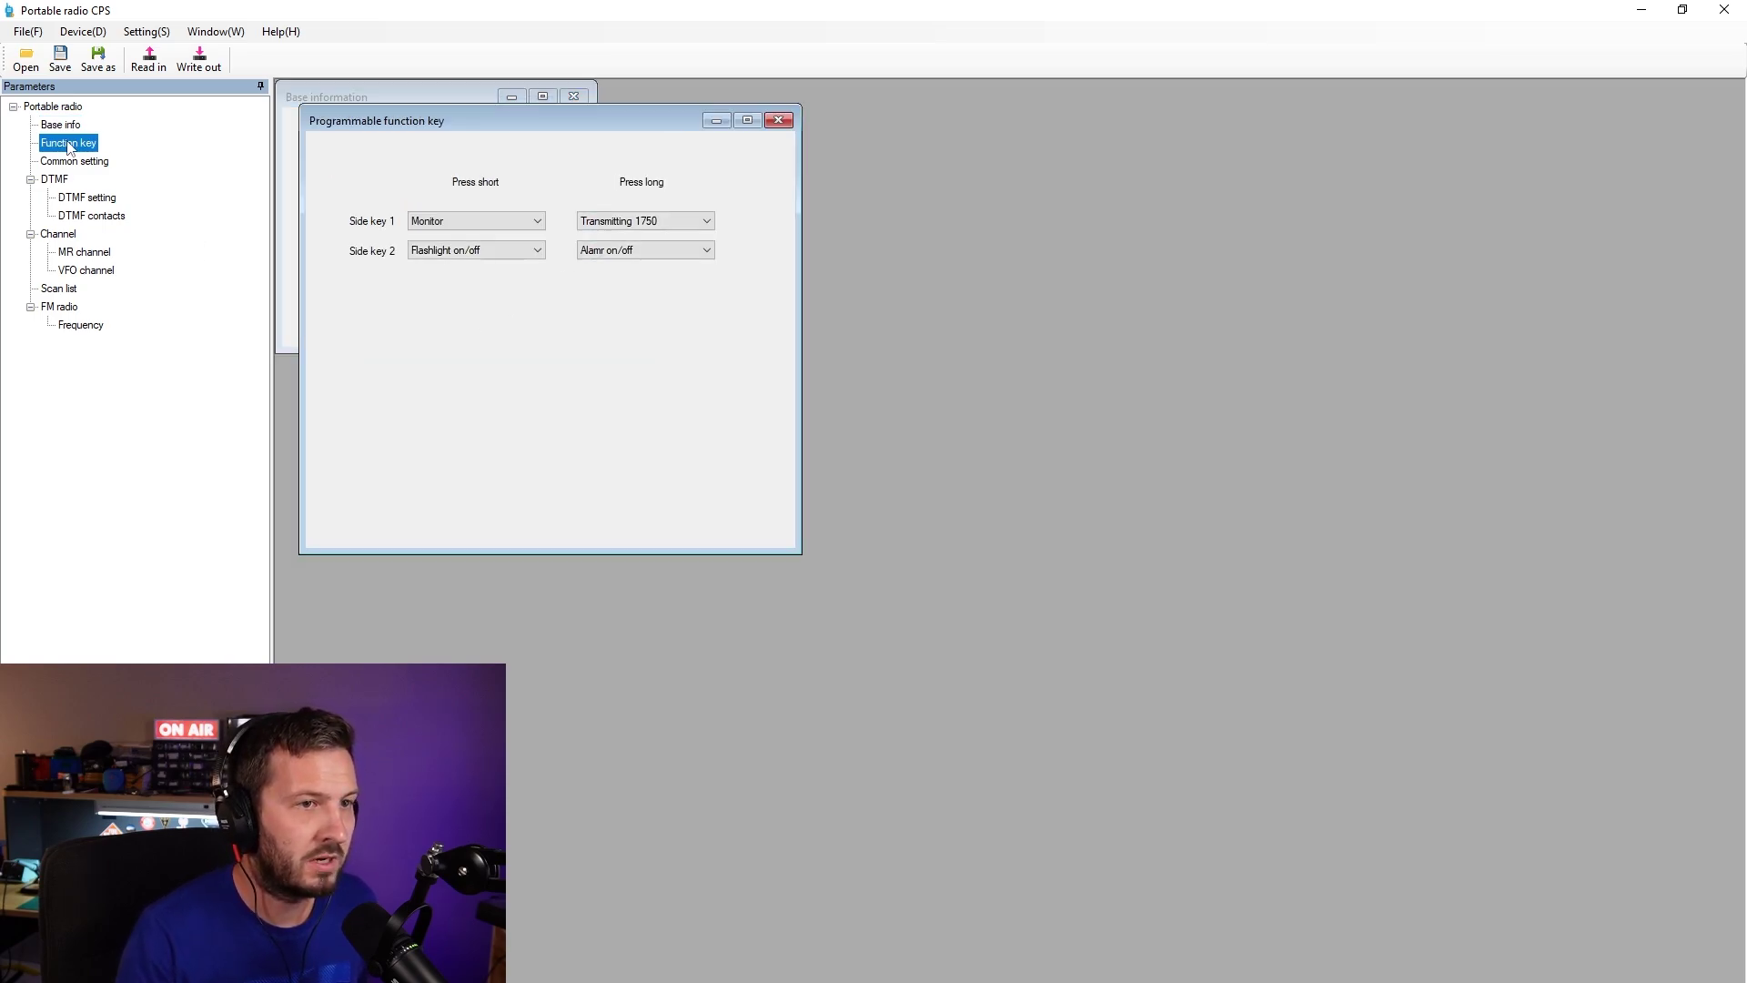
click(466, 221)
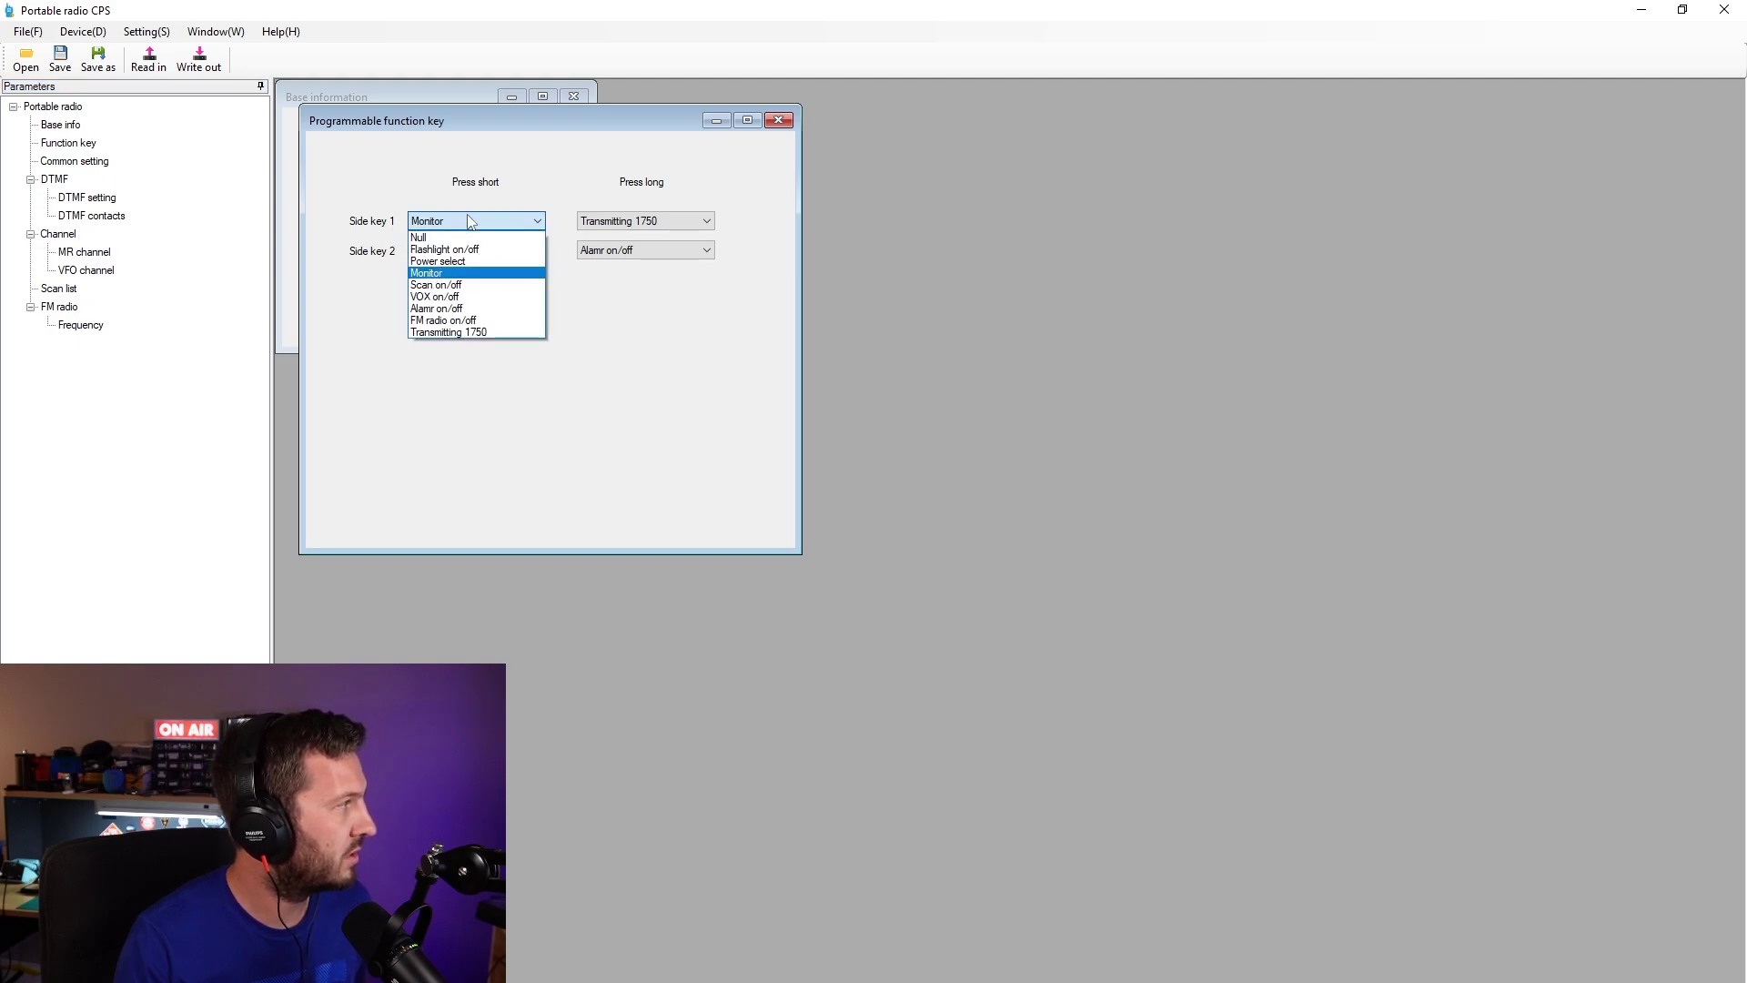
click(469, 221)
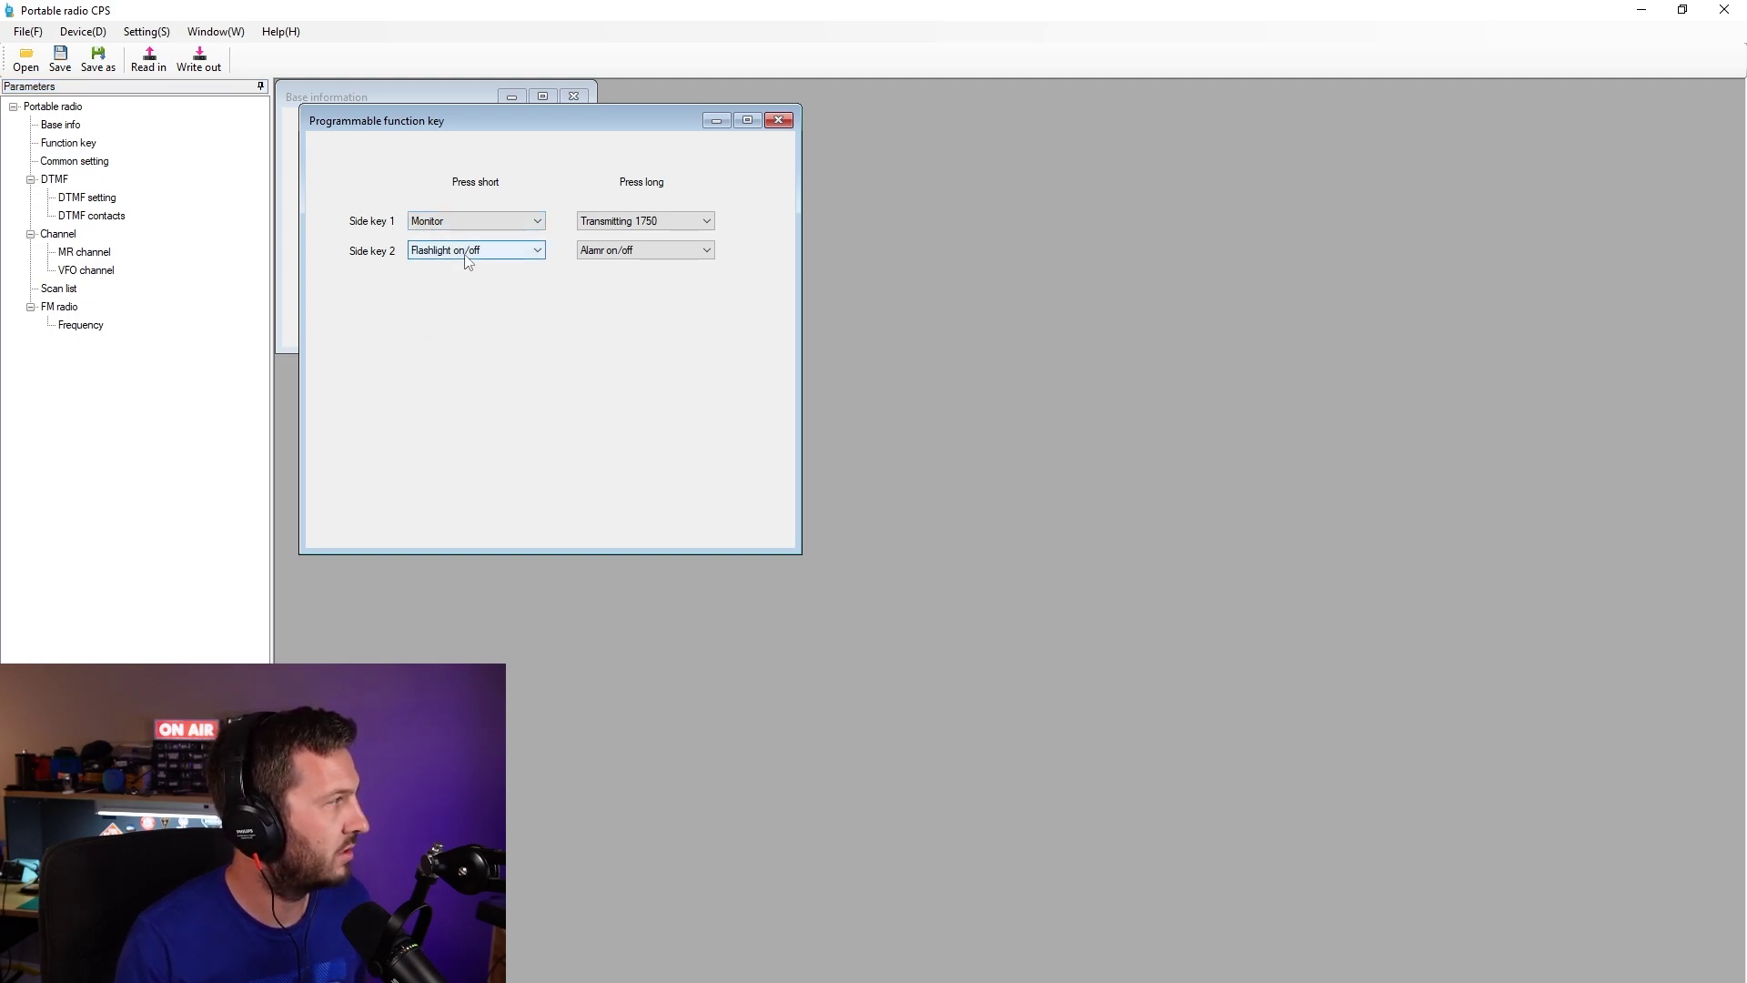
click(465, 223)
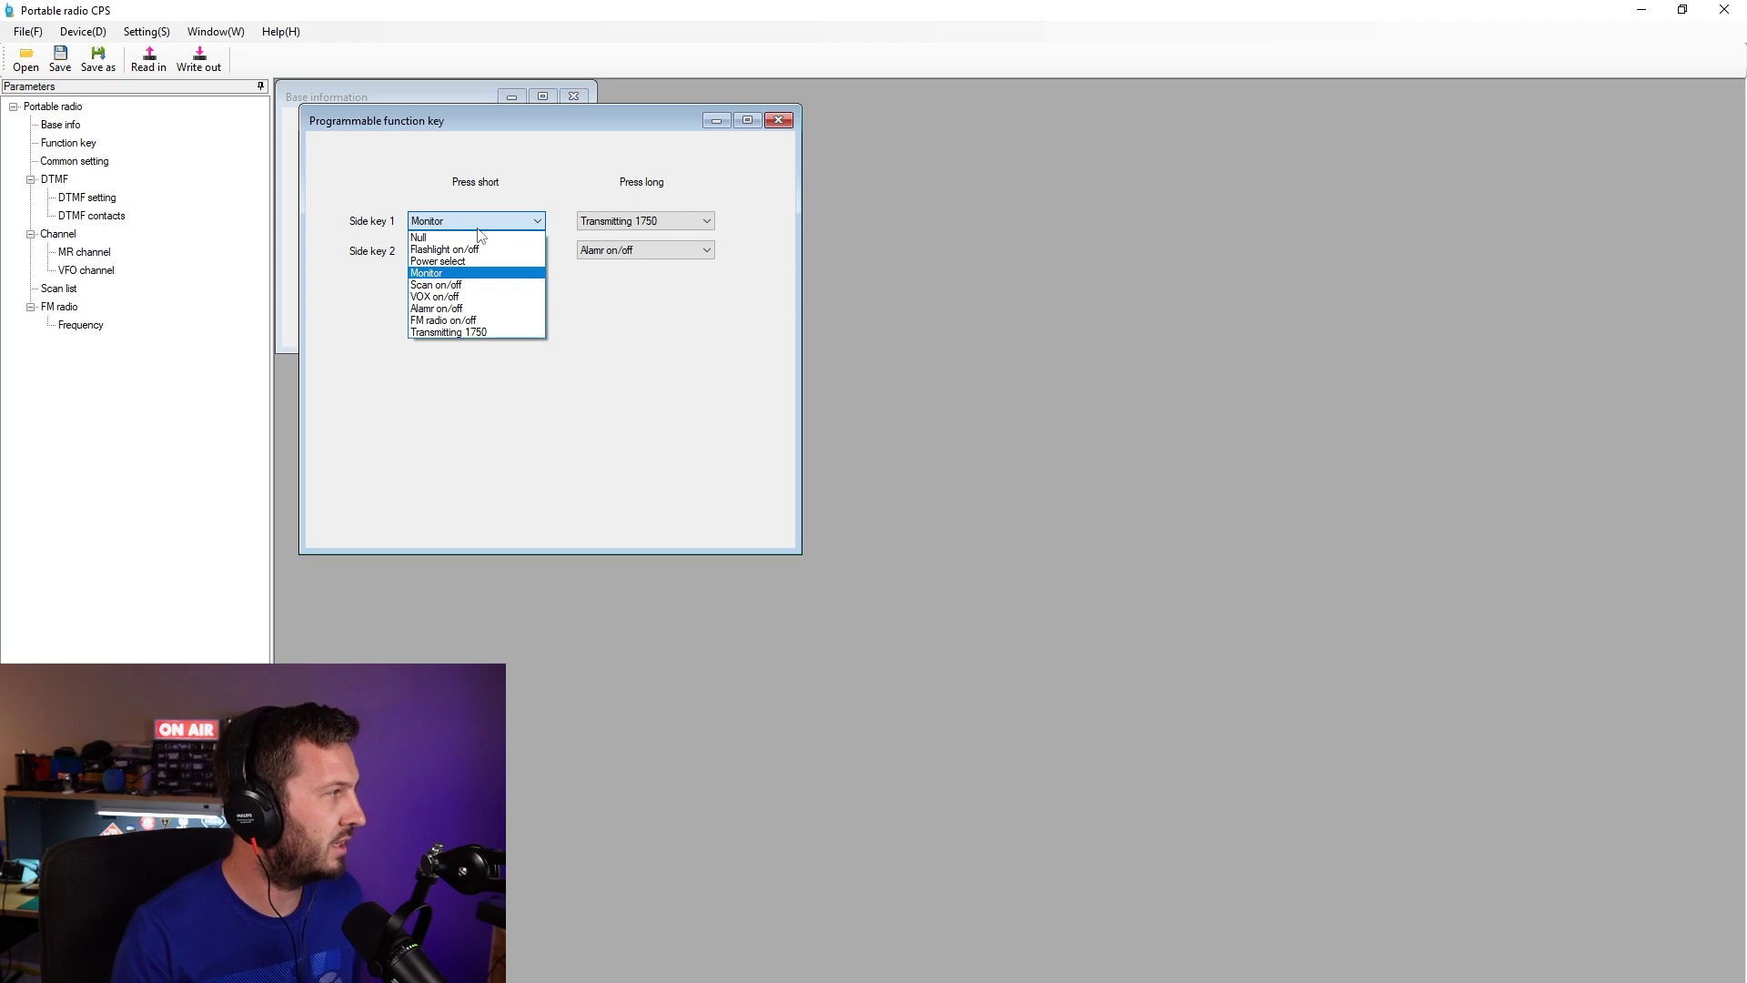
click(478, 229)
click(488, 250)
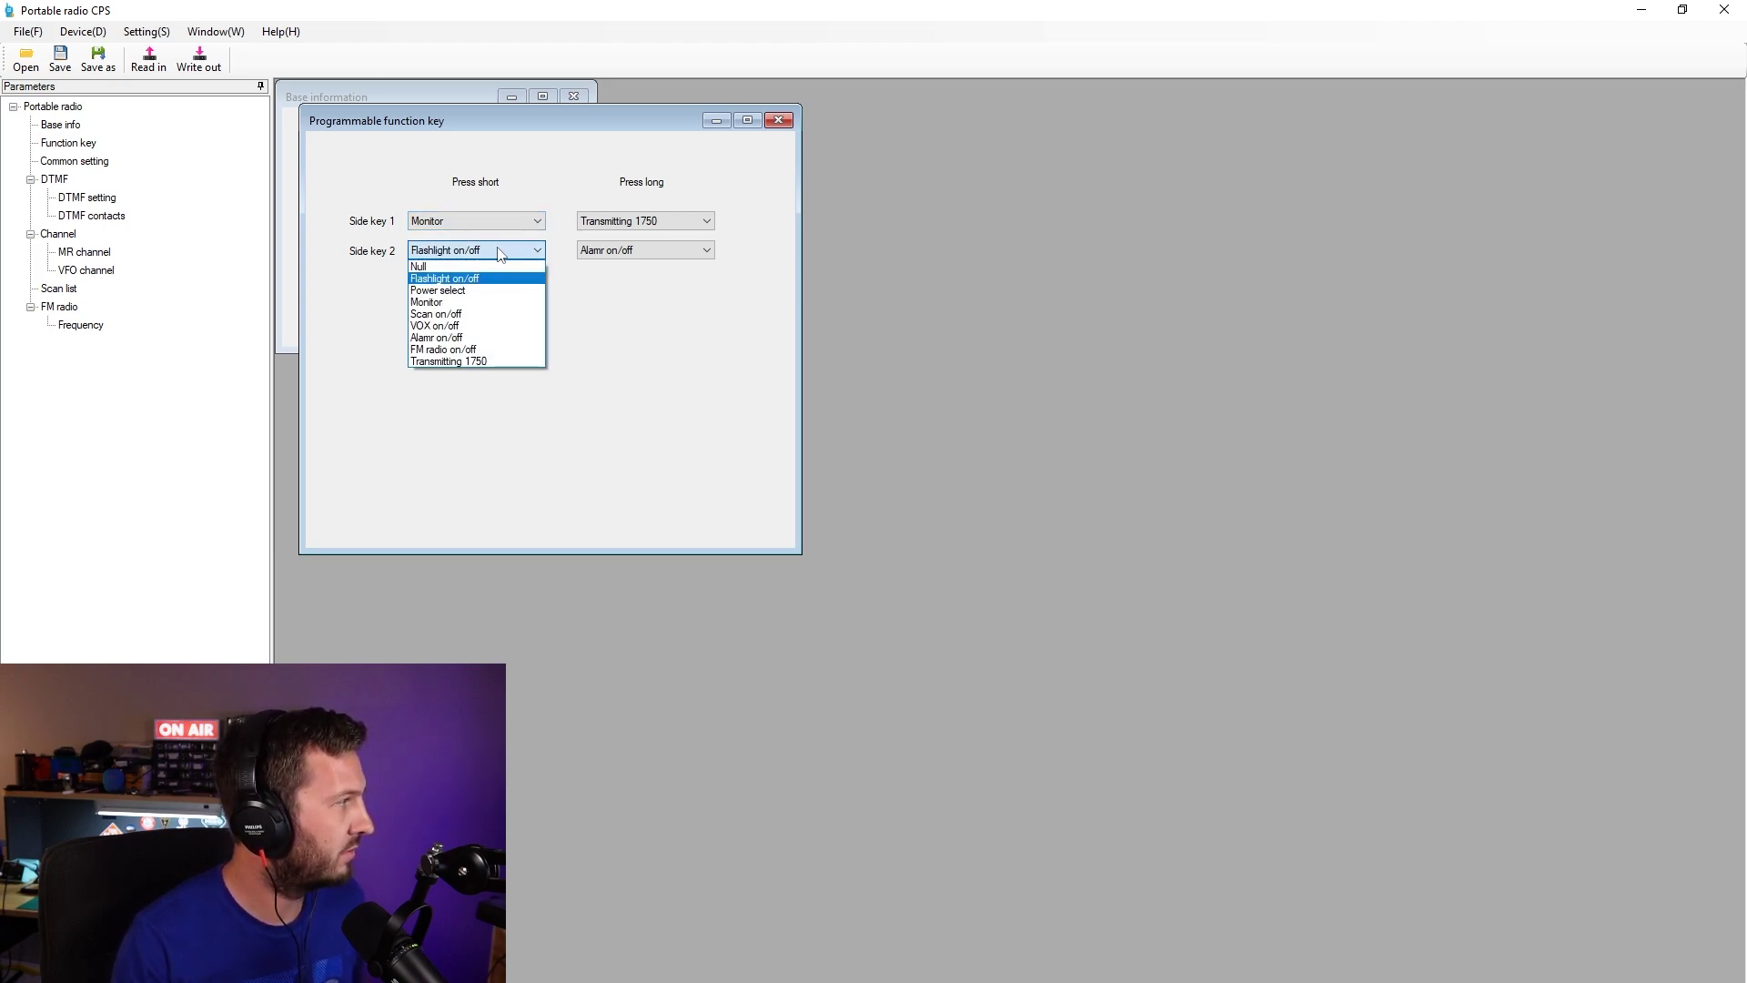
click(500, 253)
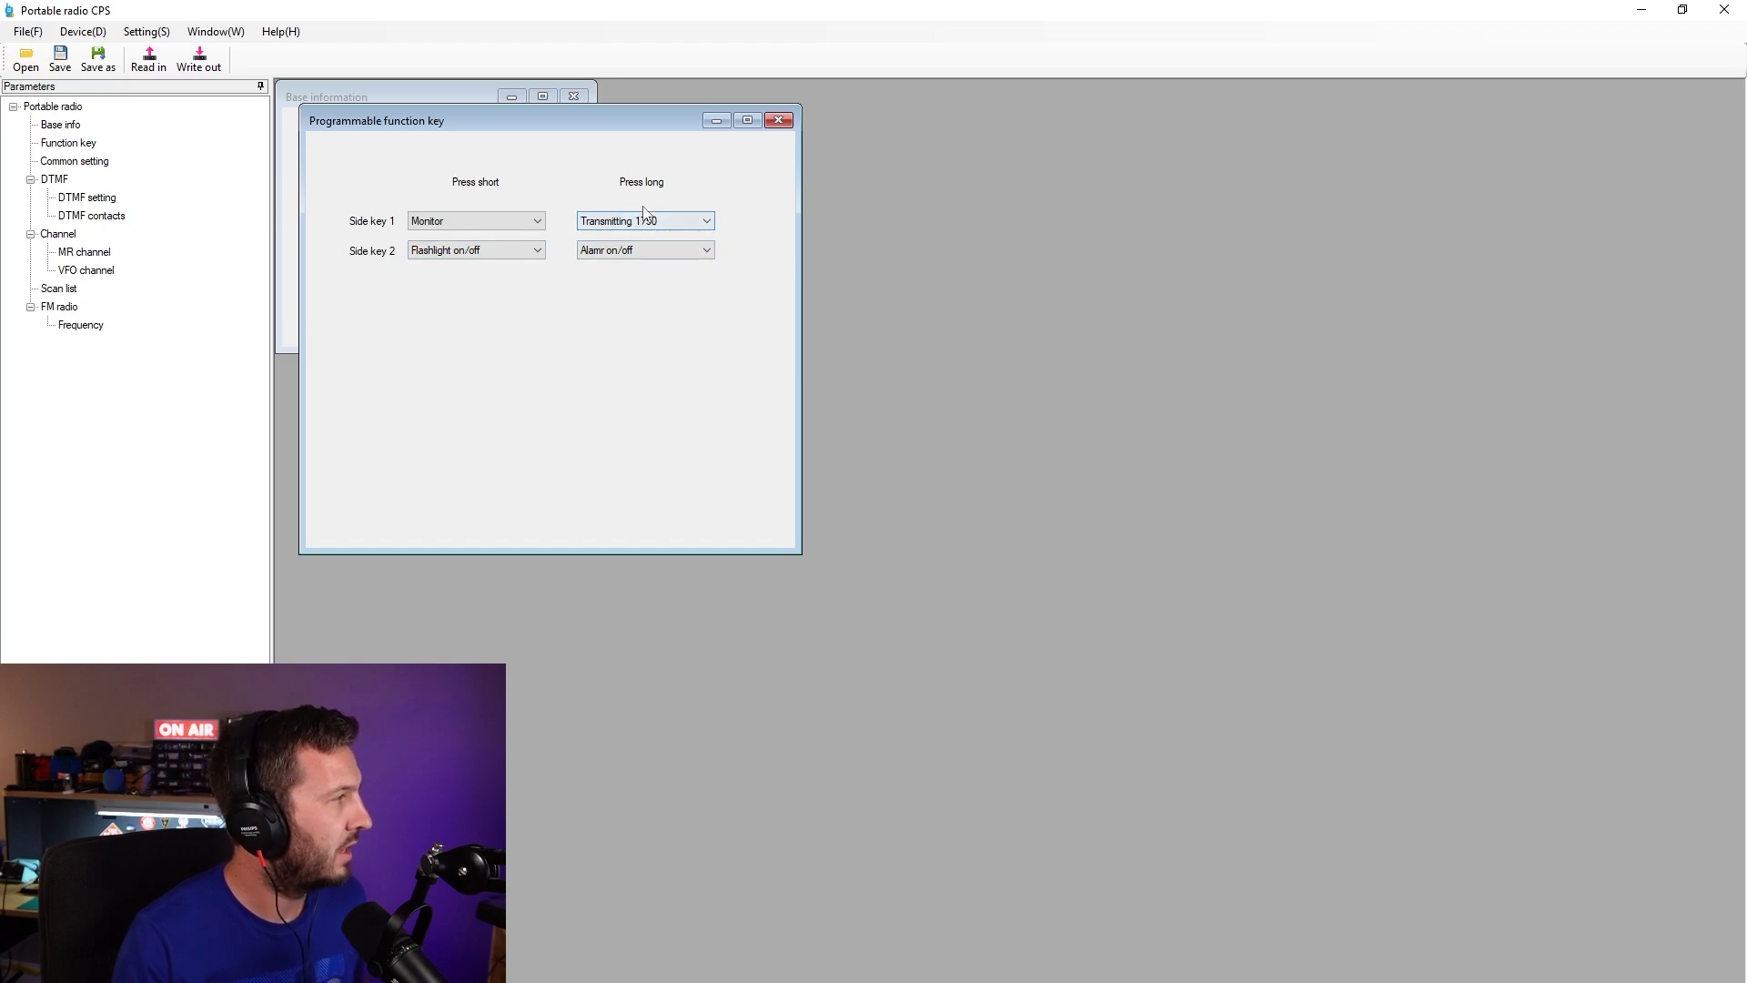
- Check the long presses, keeping side key 1 at Transmitting 1750, and close the window
click(654, 223)
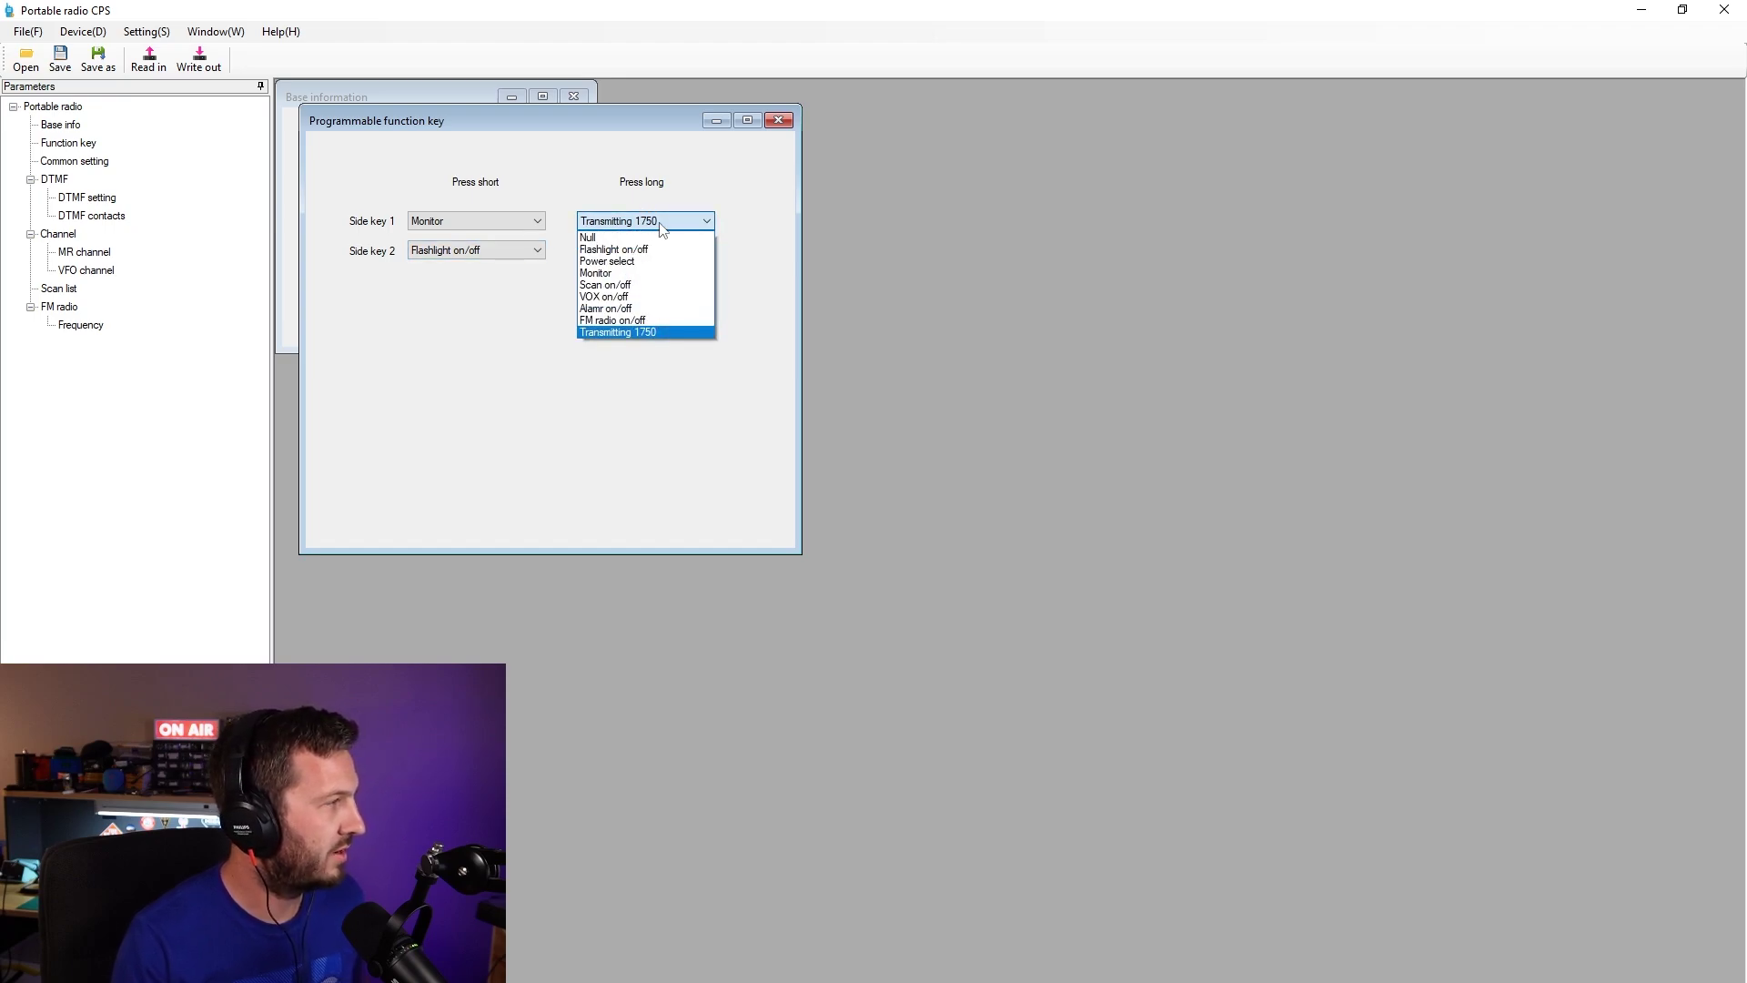
click(678, 173)
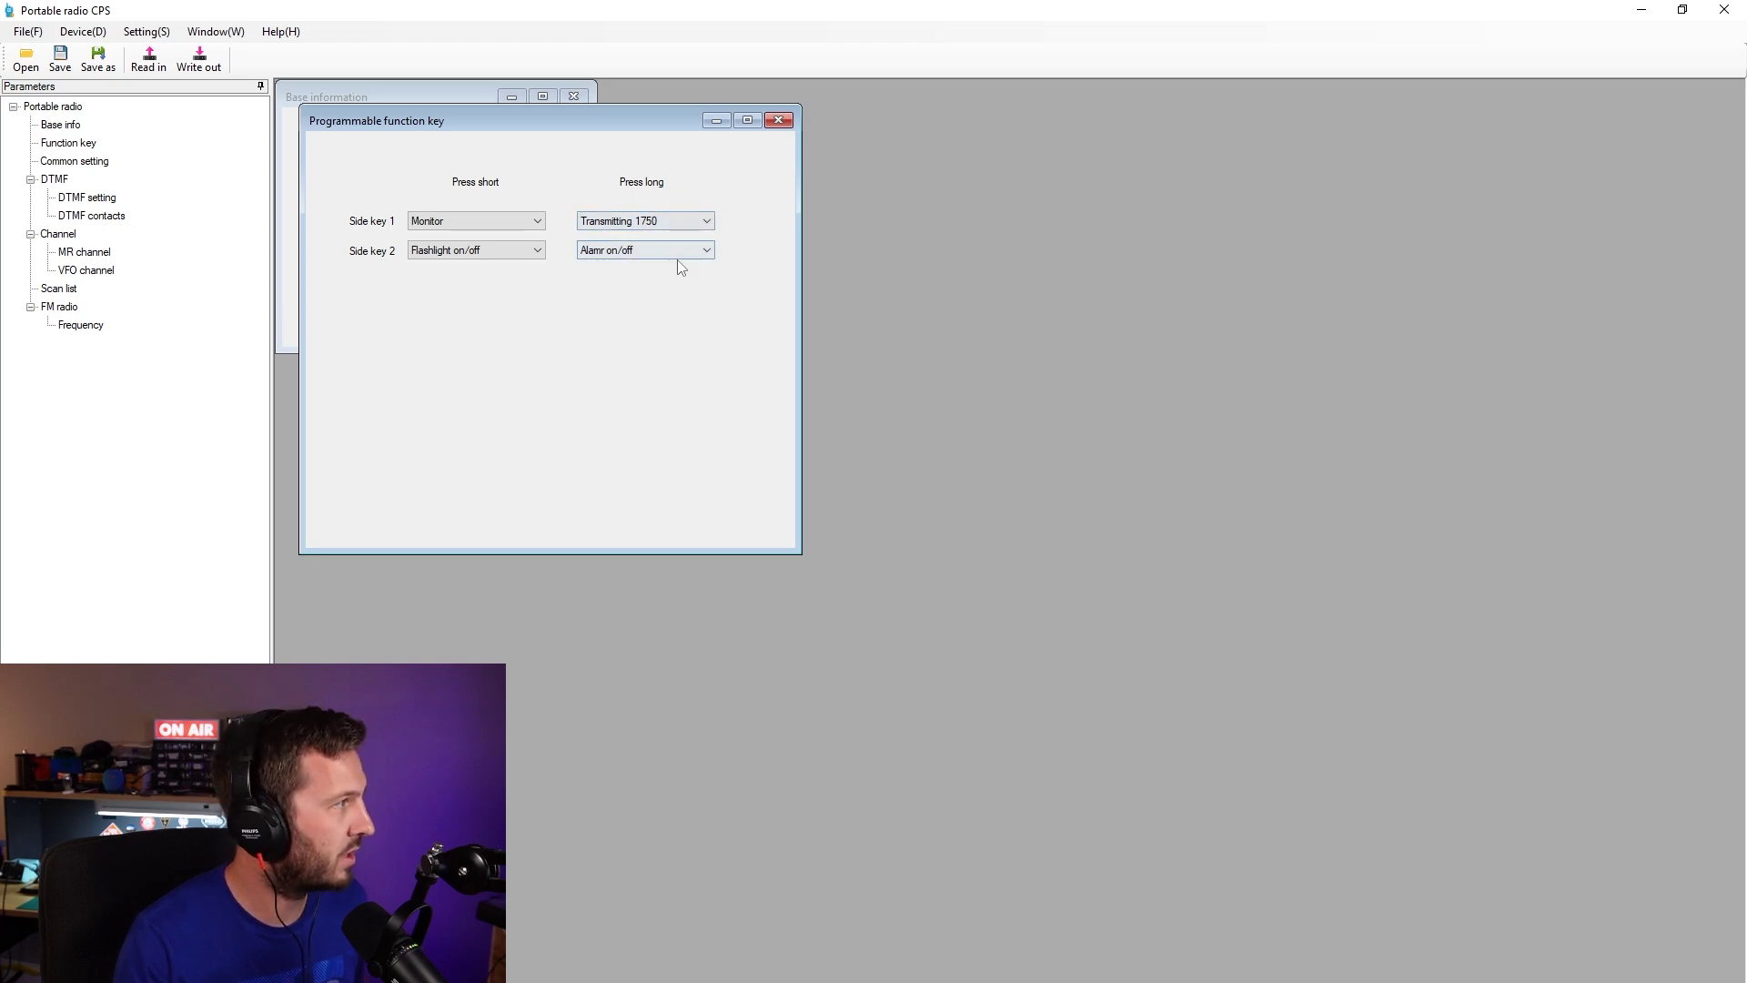
click(678, 252)
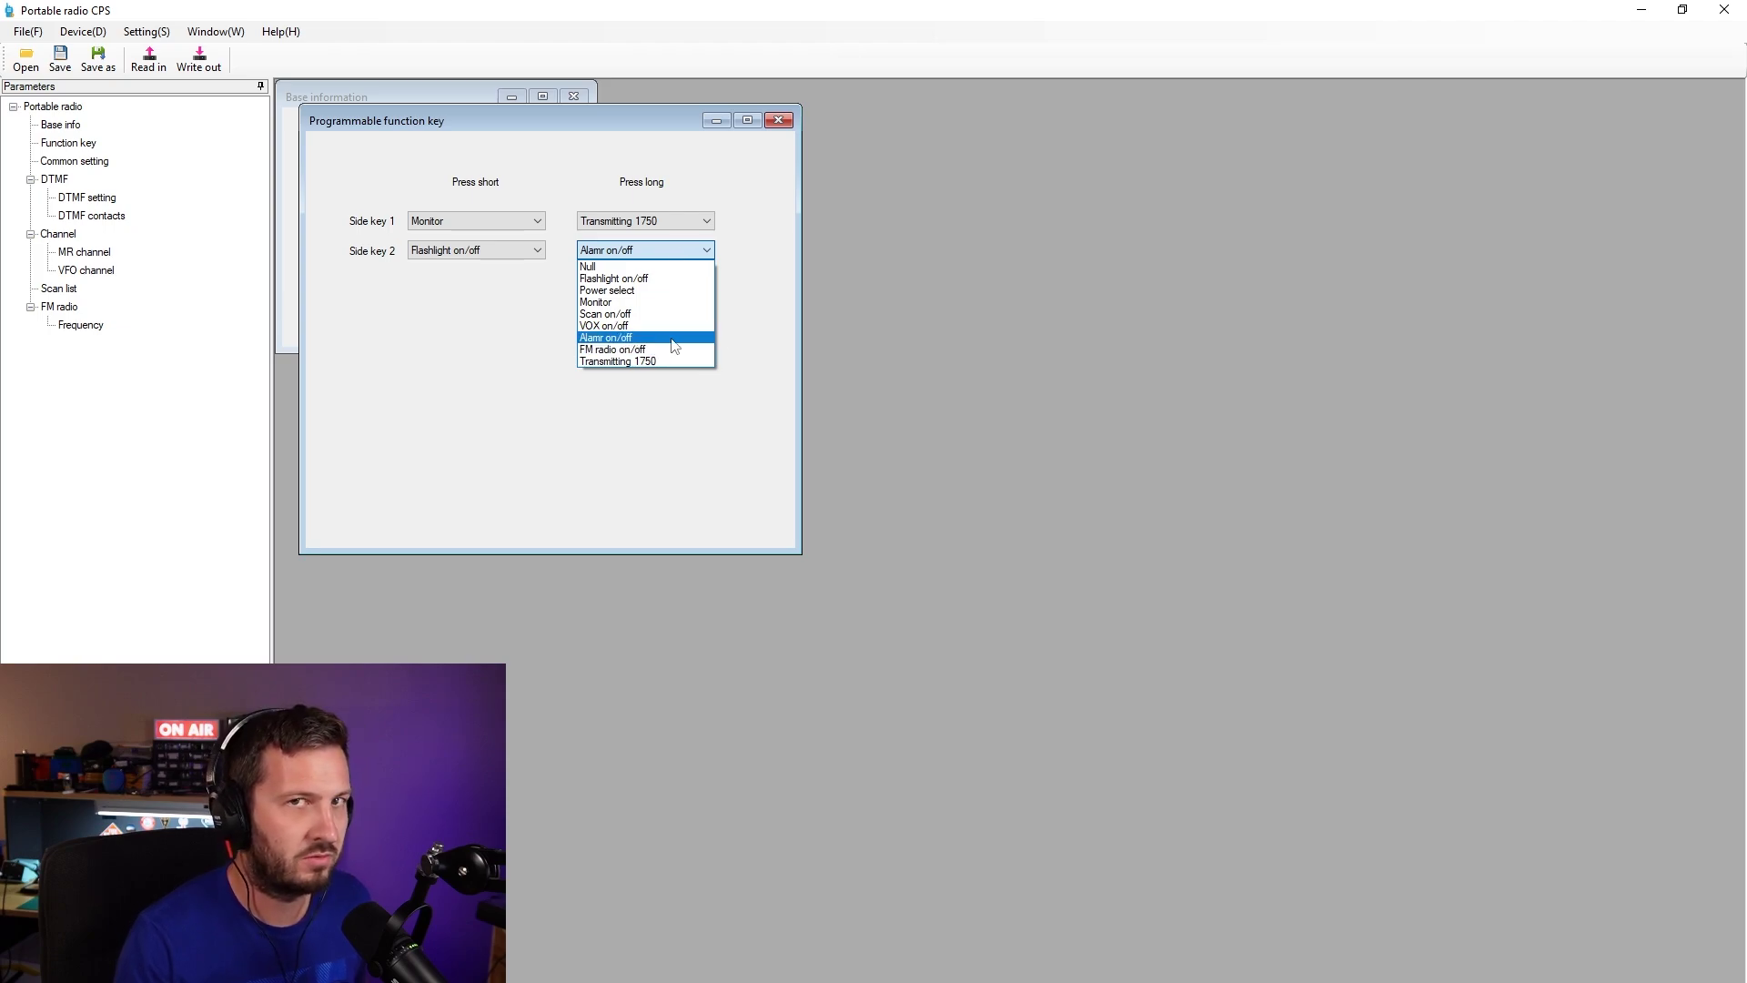
click(789, 291)
click(778, 120)
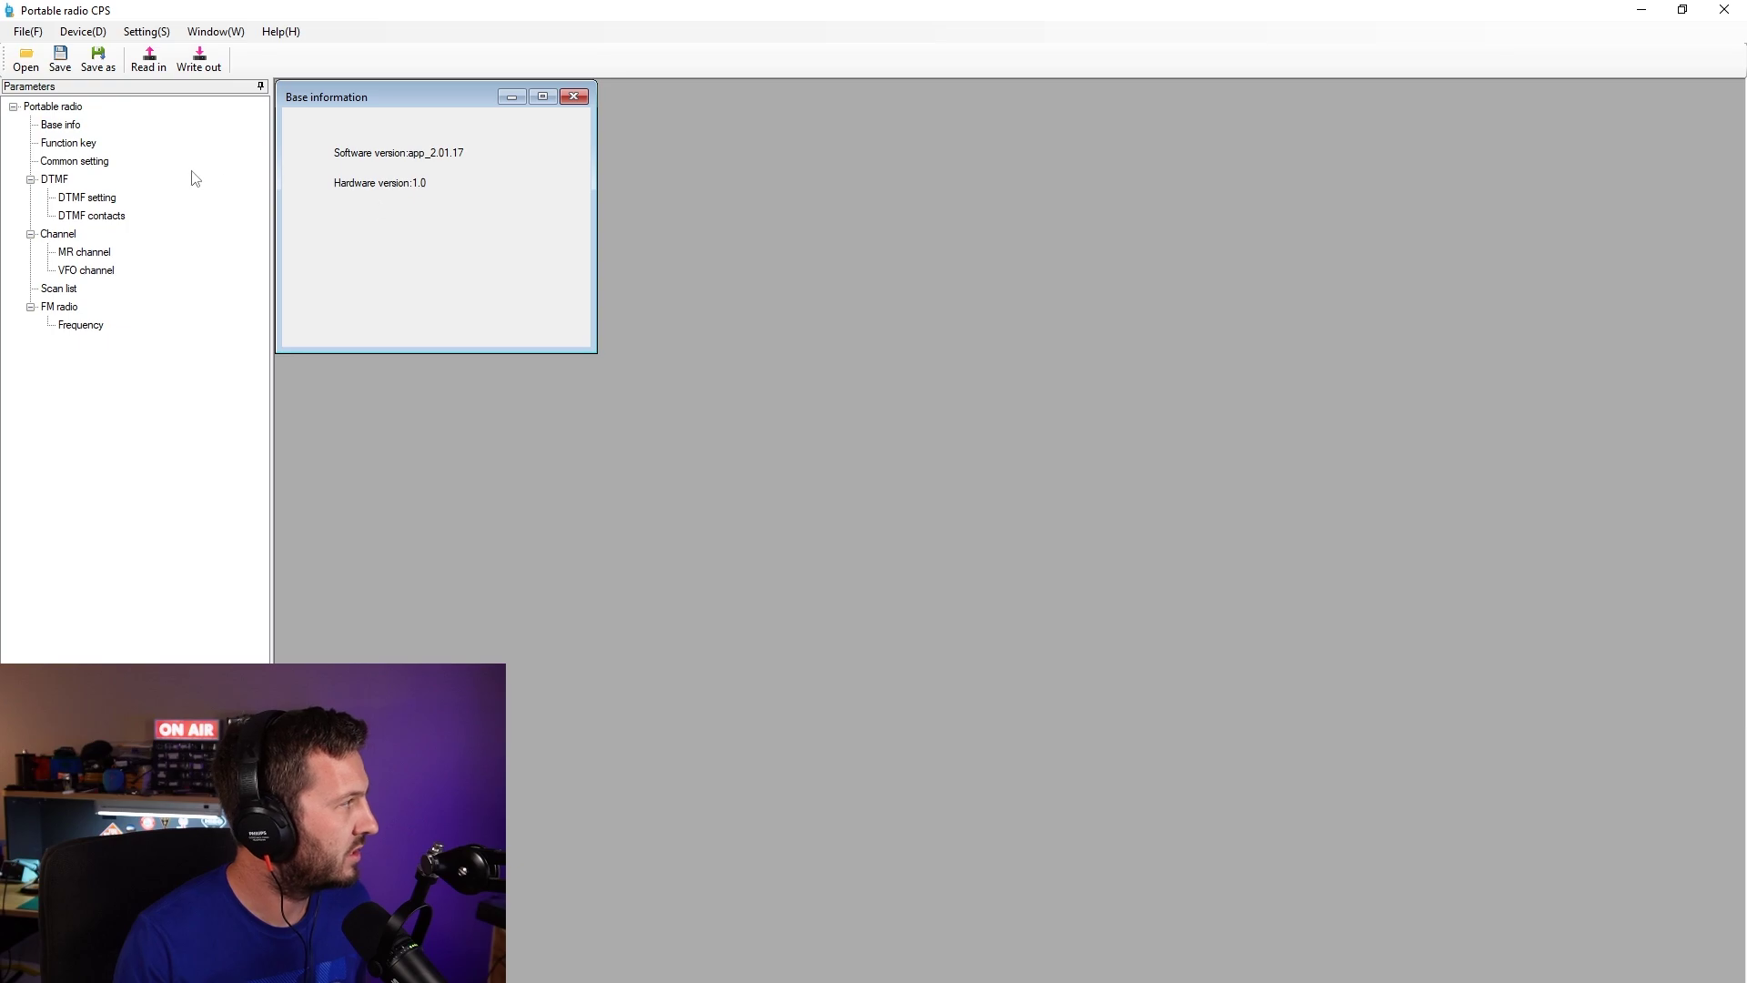
- Open Common setting and confirm backlight timeout 5s and tail tone elimination On
click(83, 162)
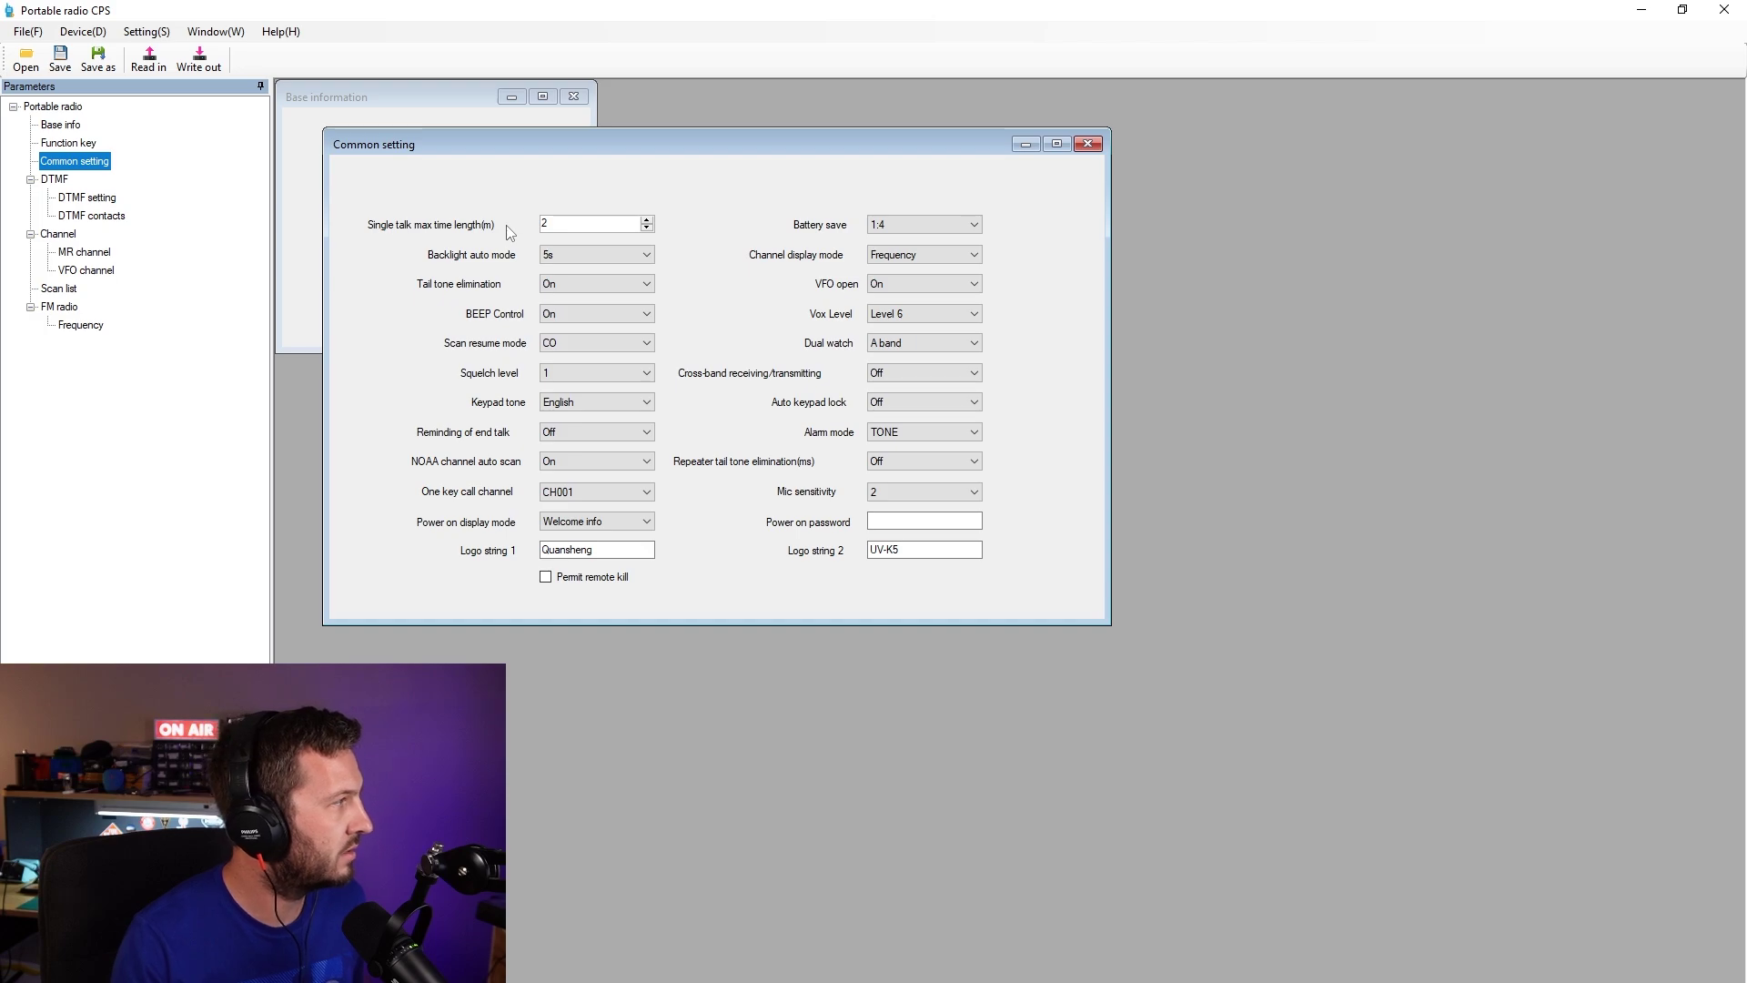
click(567, 257)
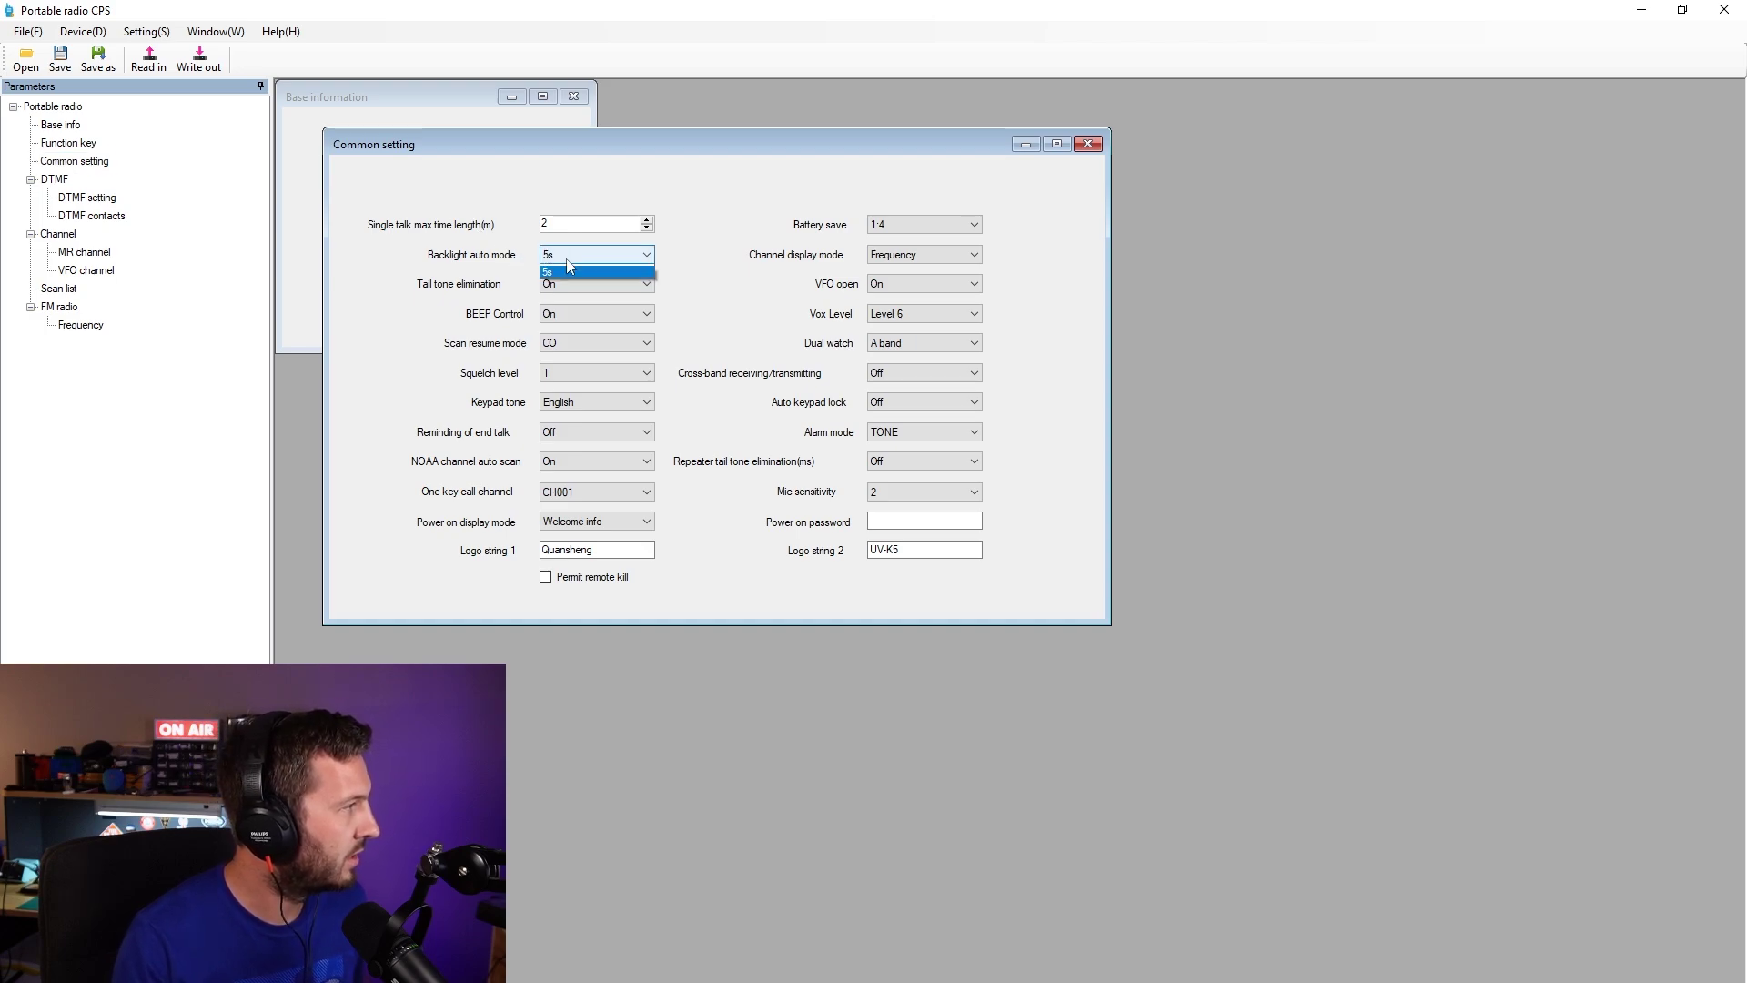
click(597, 258)
click(600, 290)
click(600, 289)
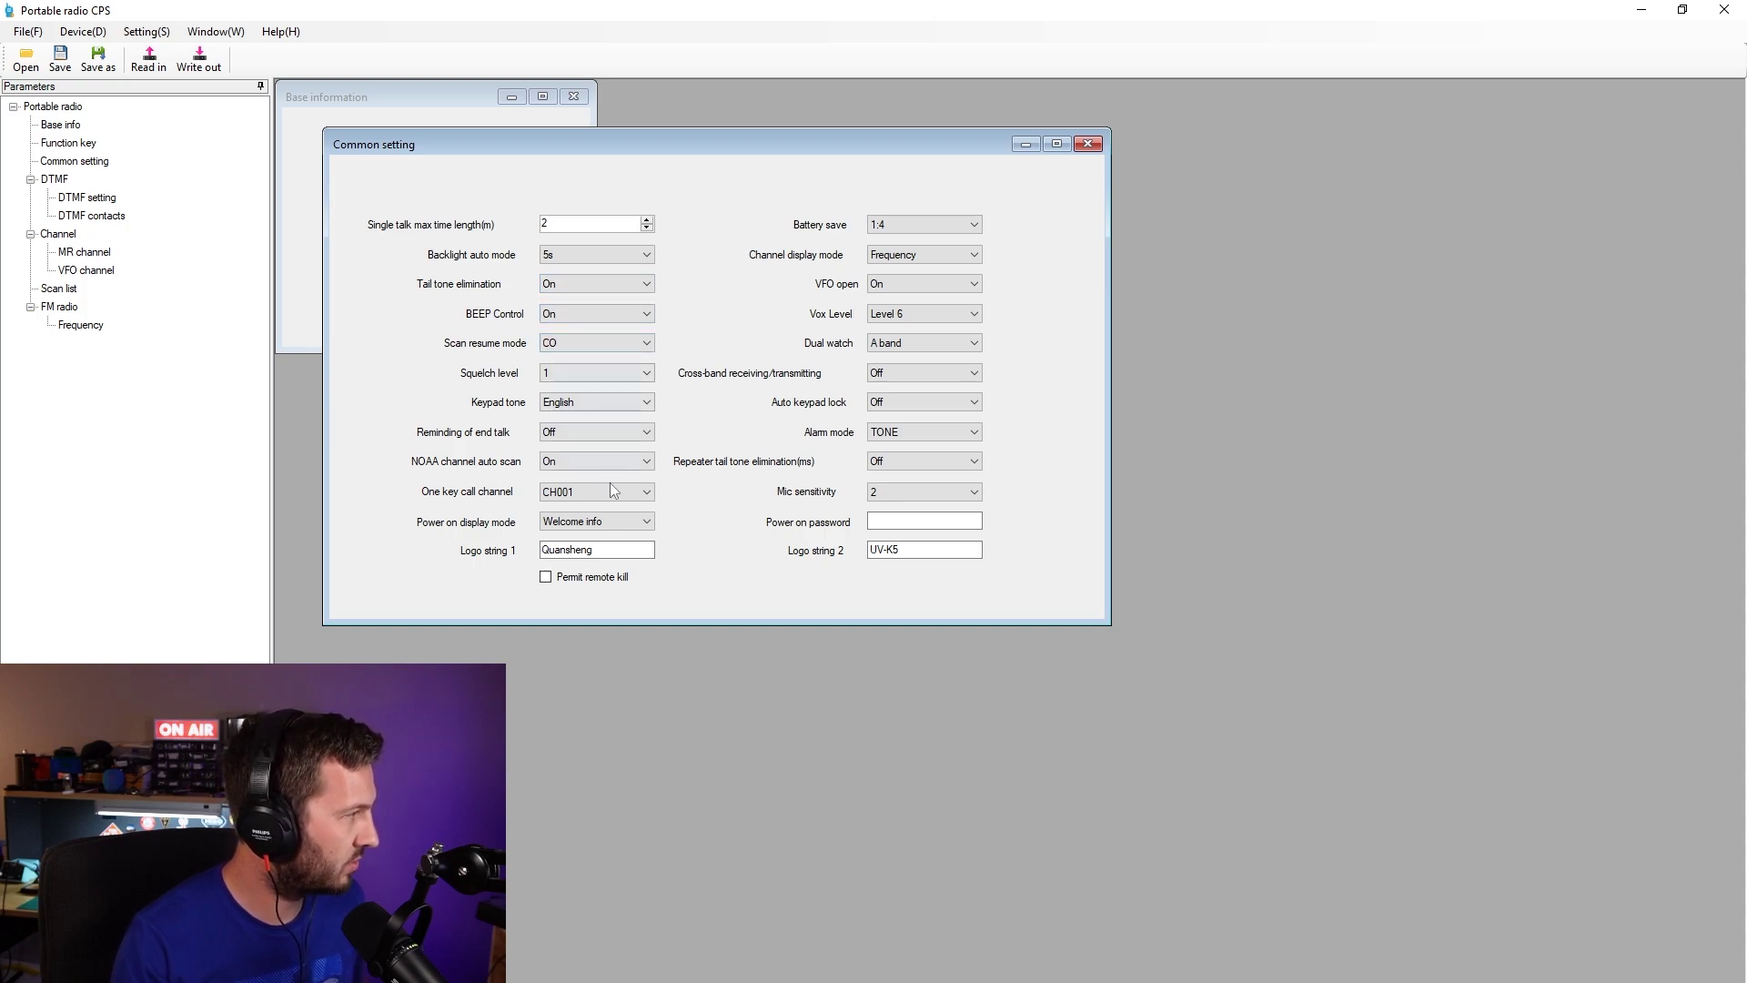
- Set logo string 1 to the owner's callsign plus 's and logo string 2 to 'Radio'
double_click(602, 555)
click(577, 552)
drag(602, 557, 362, 555)
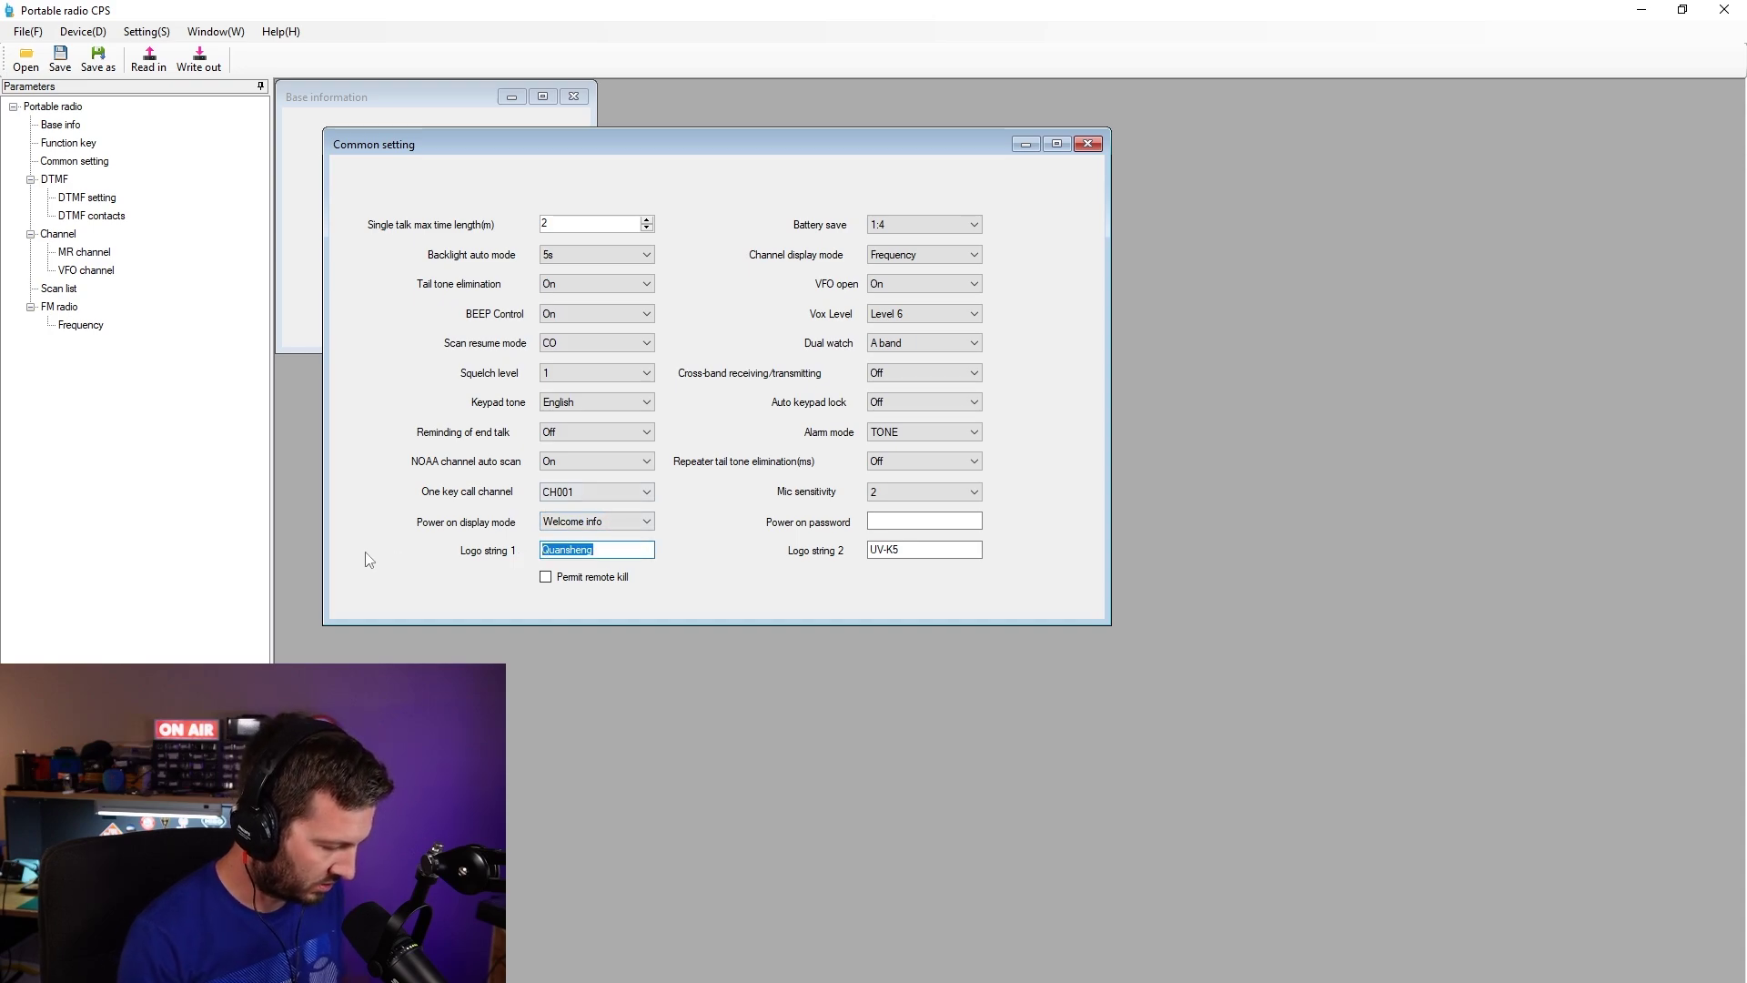
text(VK7HH)
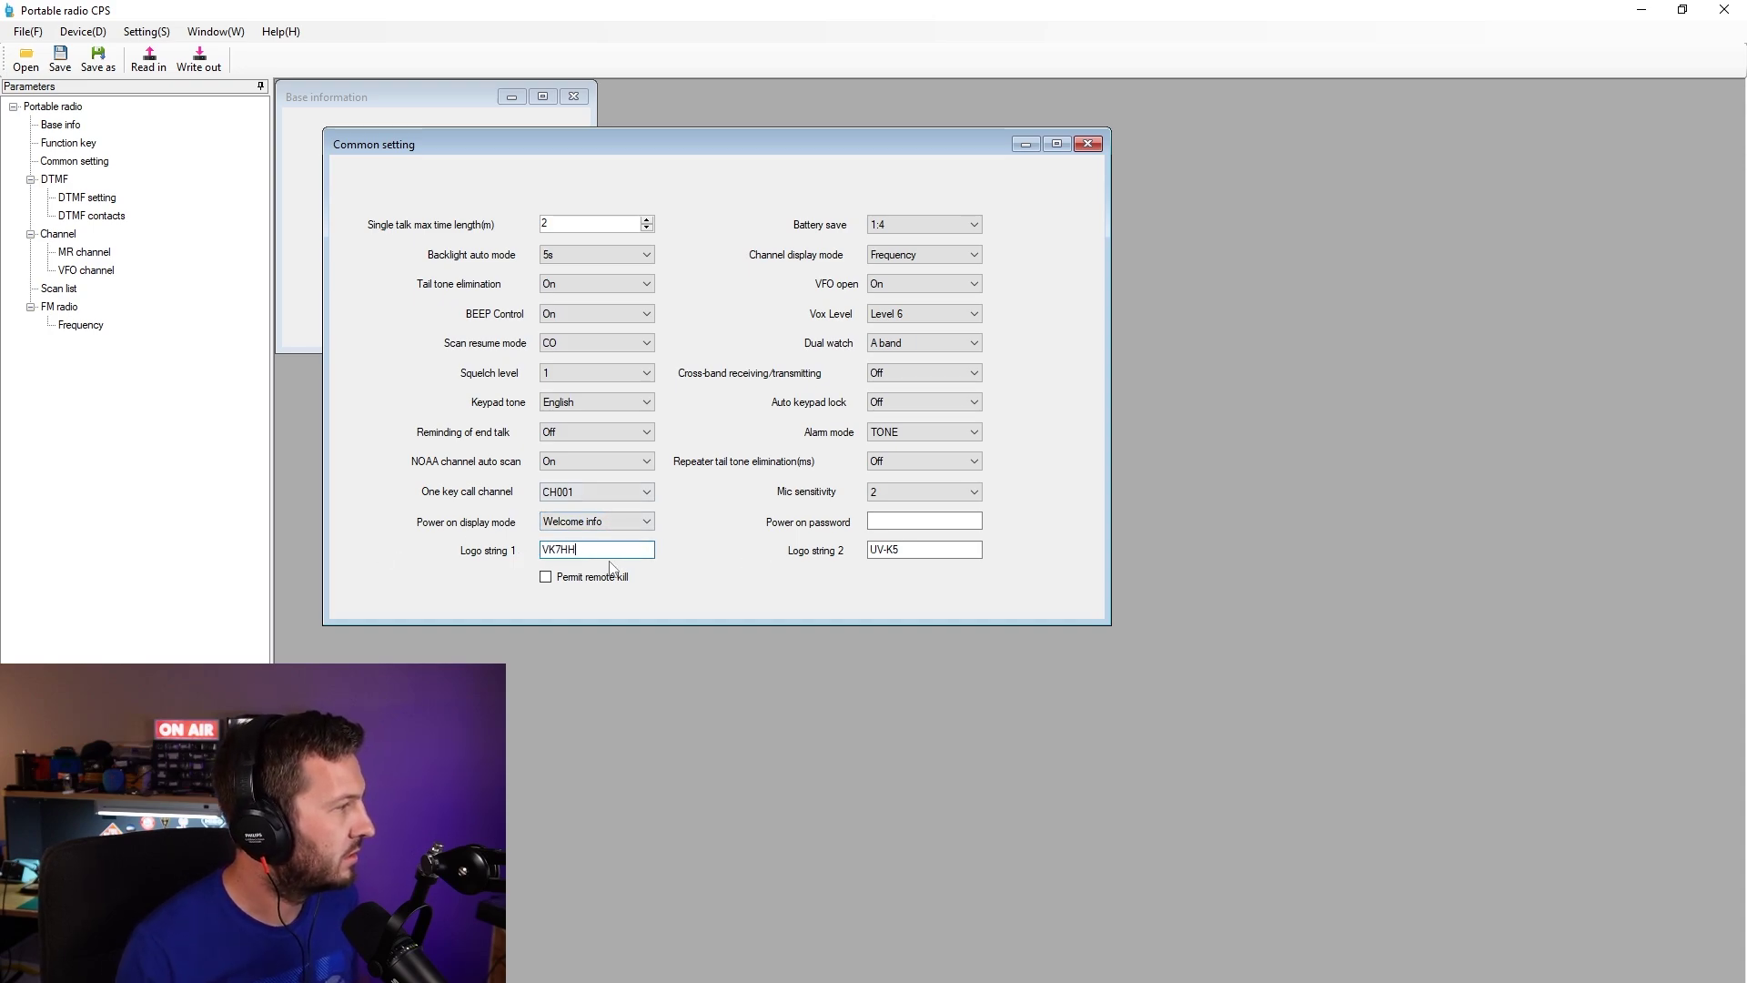
drag(547, 555, 582, 551)
key(Tab)
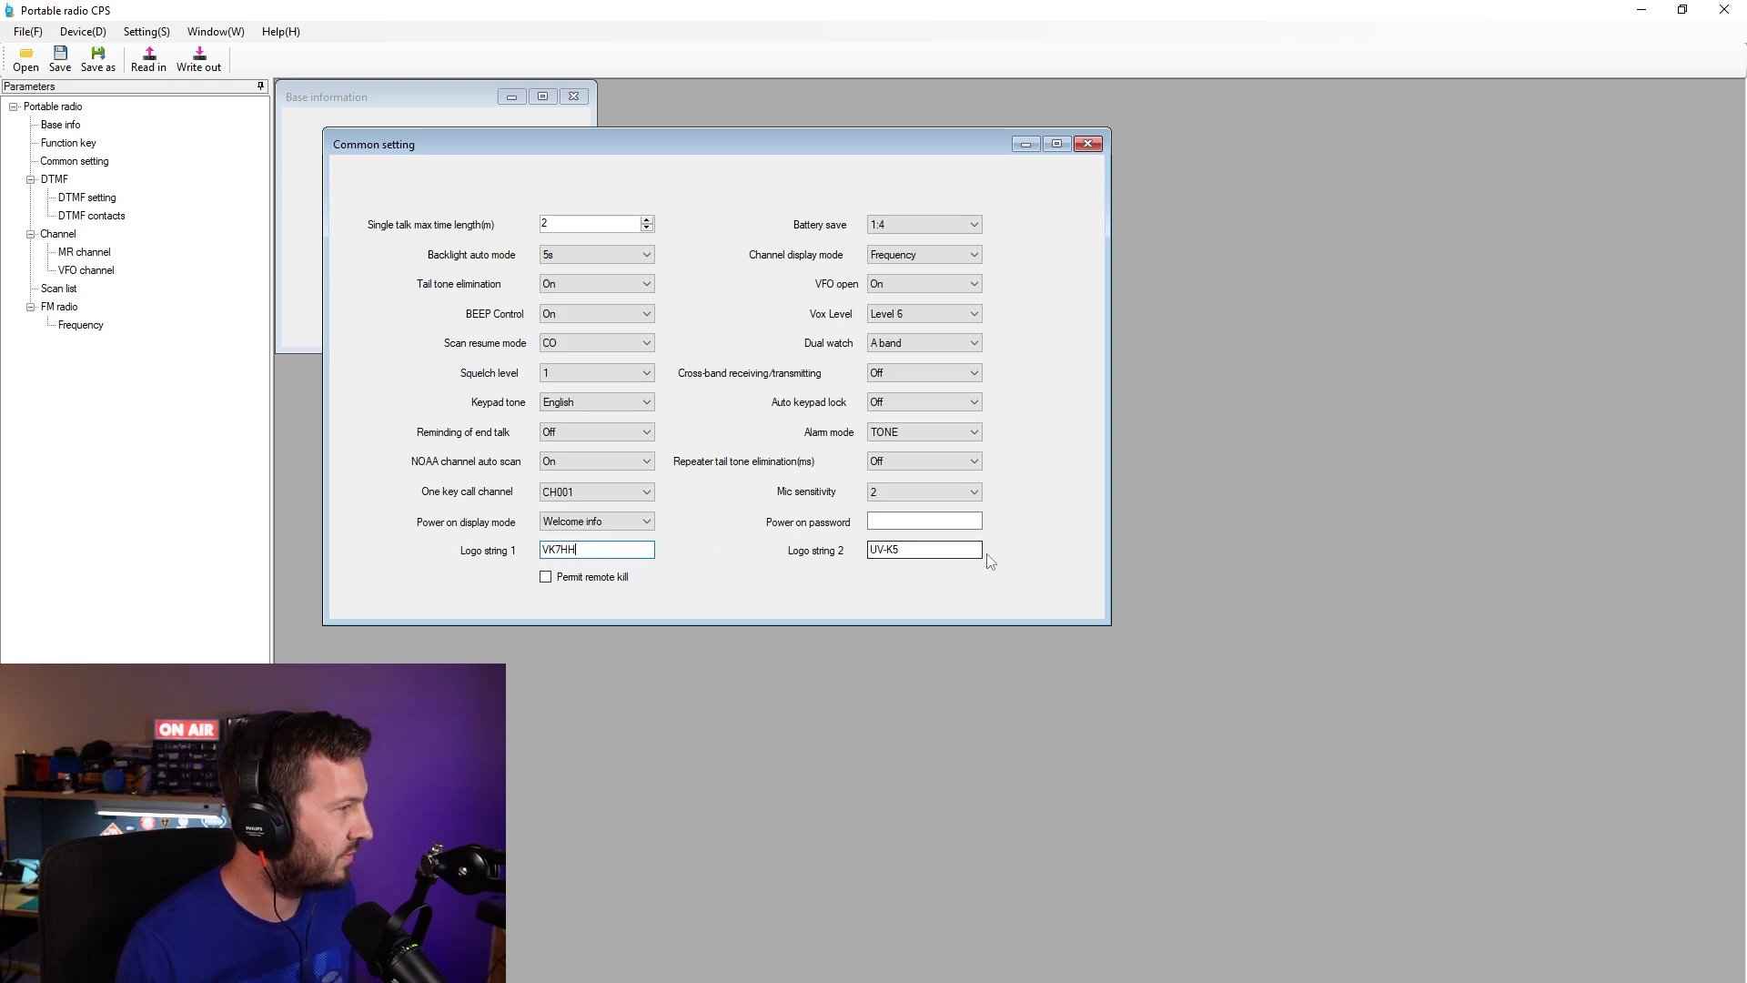
click(583, 549)
text('s)
key(Tab)
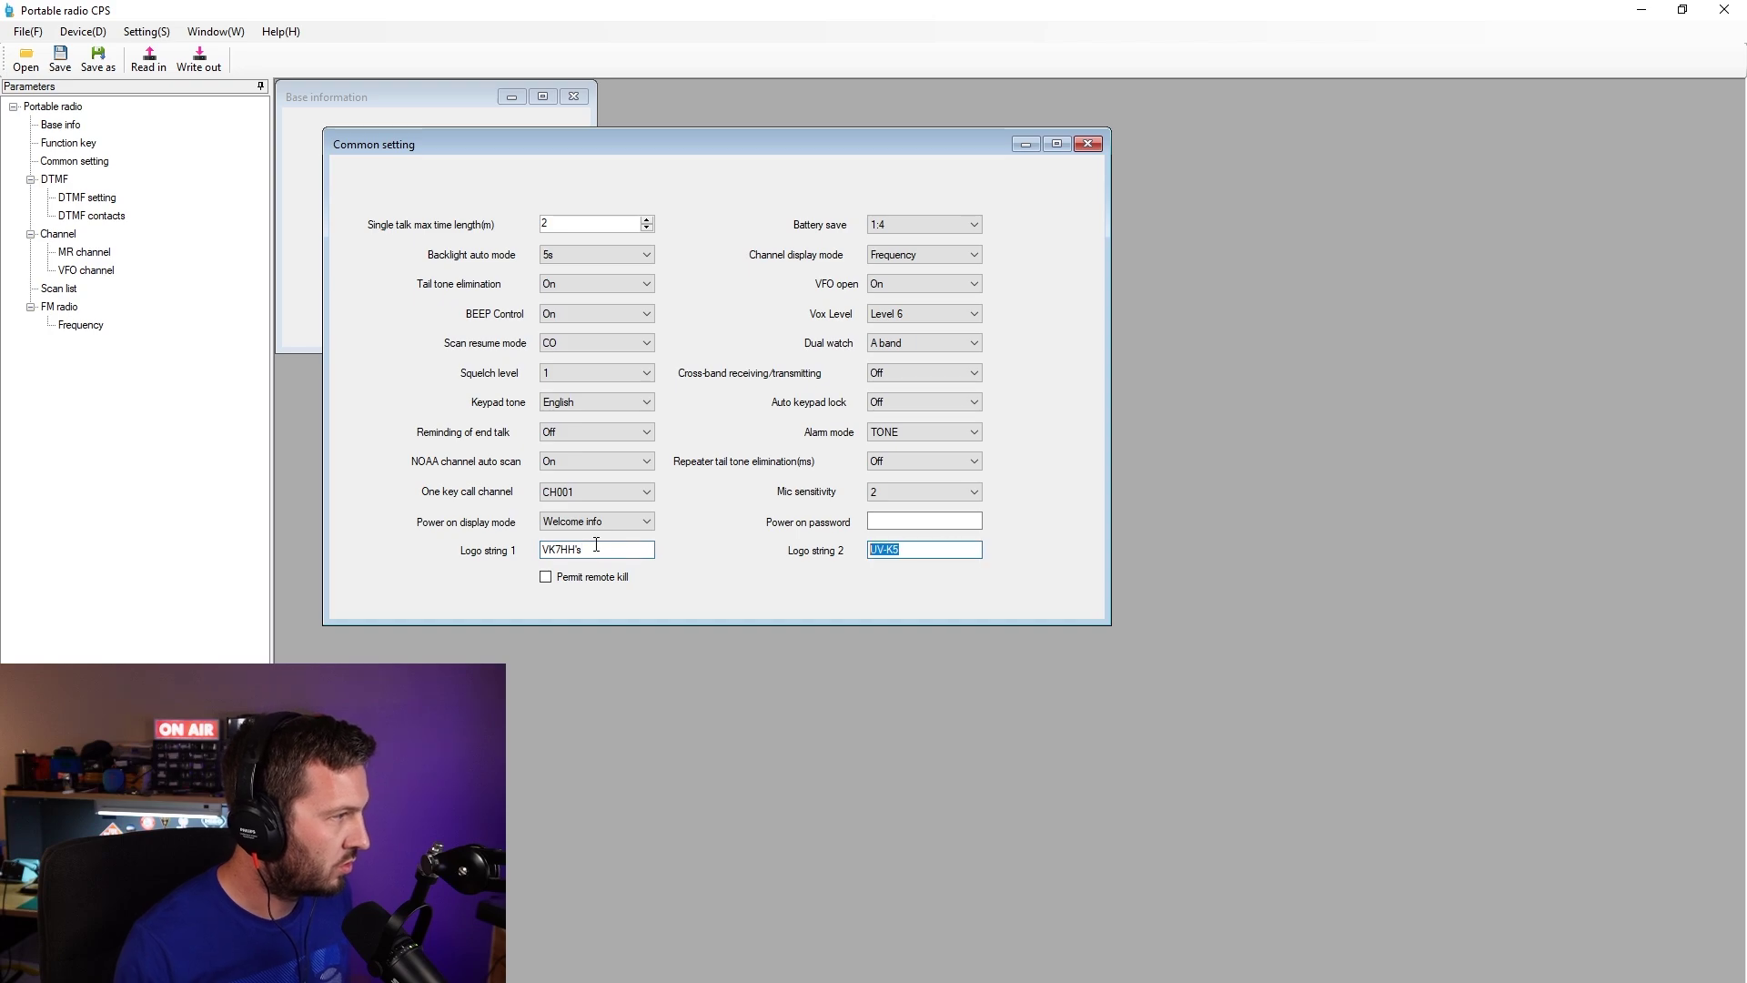
text(Radio)
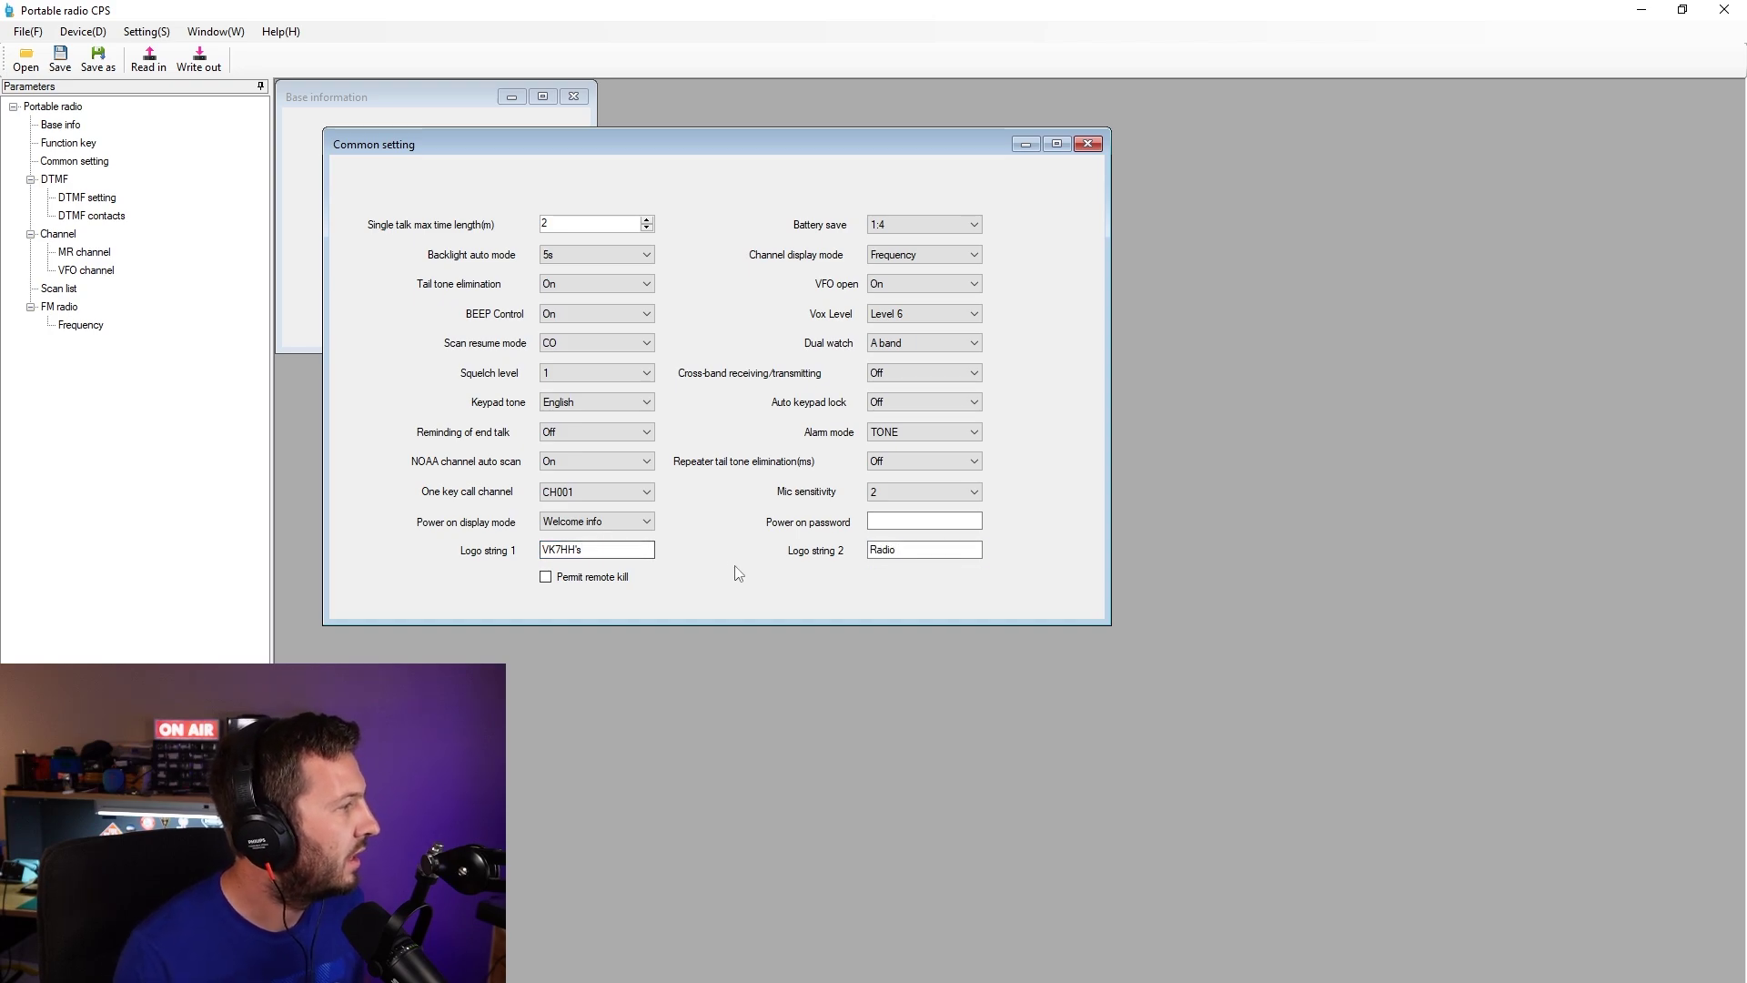
- Confirm battery save 1:4, dual watch on A band, and cross-band Off
click(904, 228)
click(923, 258)
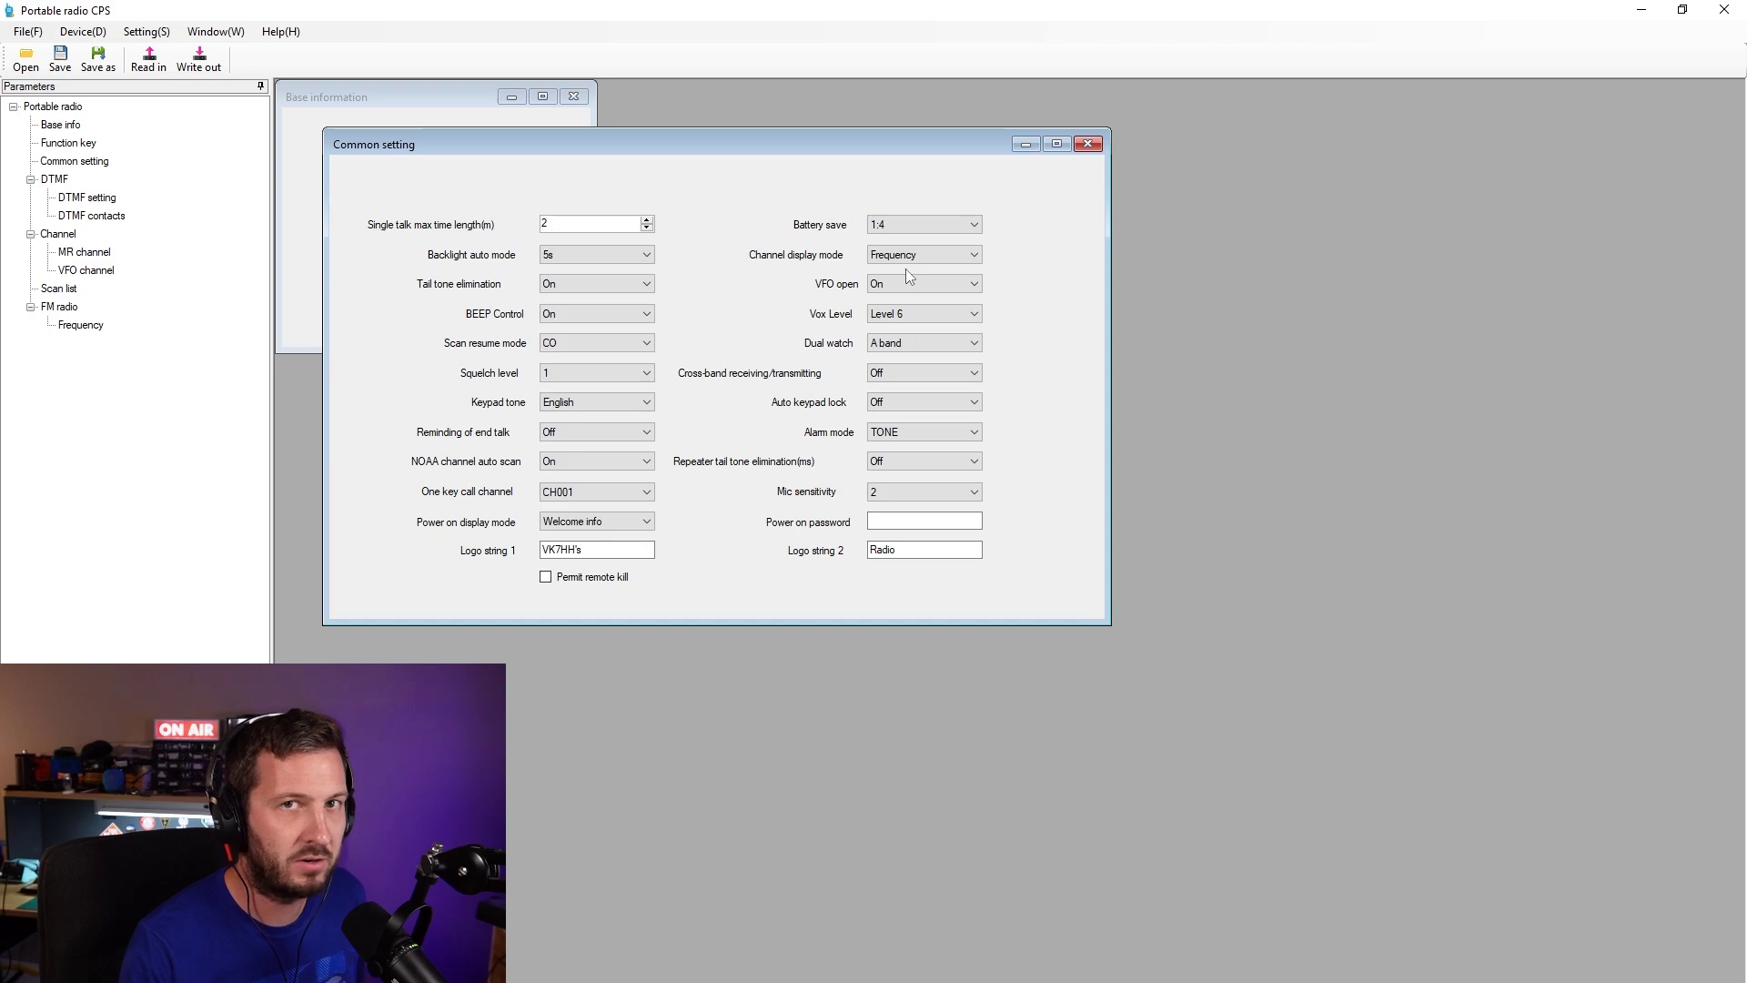
click(912, 342)
click(913, 342)
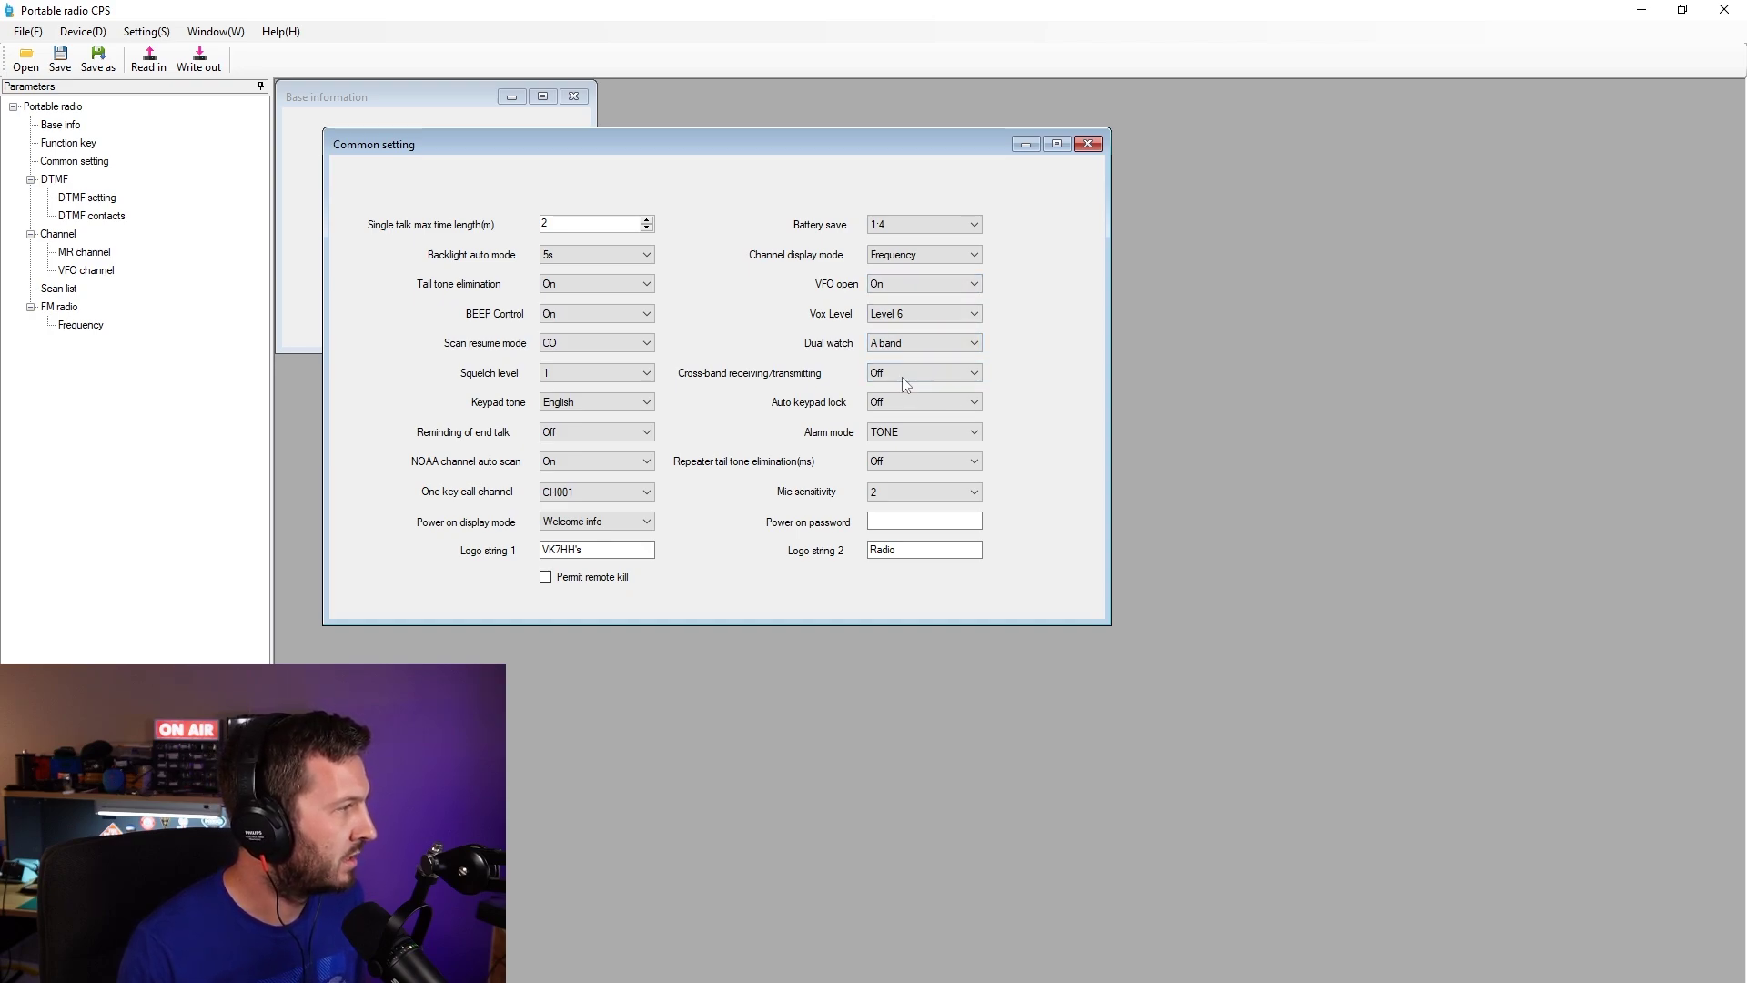
click(903, 375)
click(903, 375)
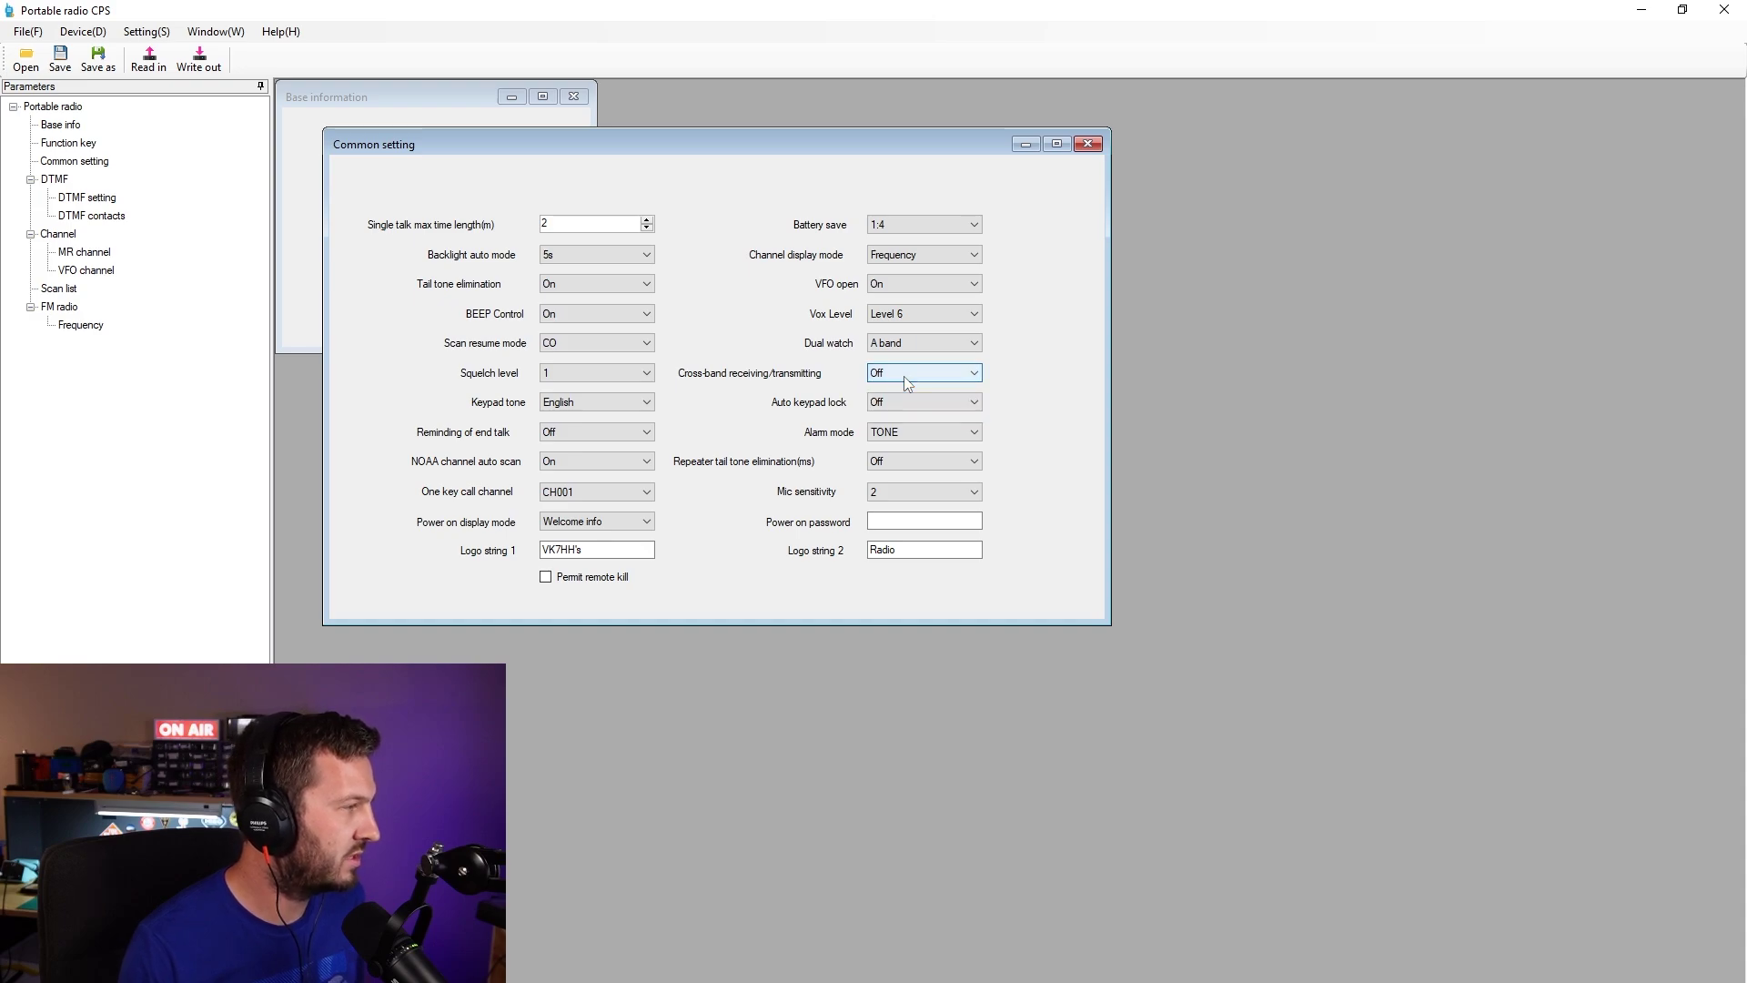
click(903, 375)
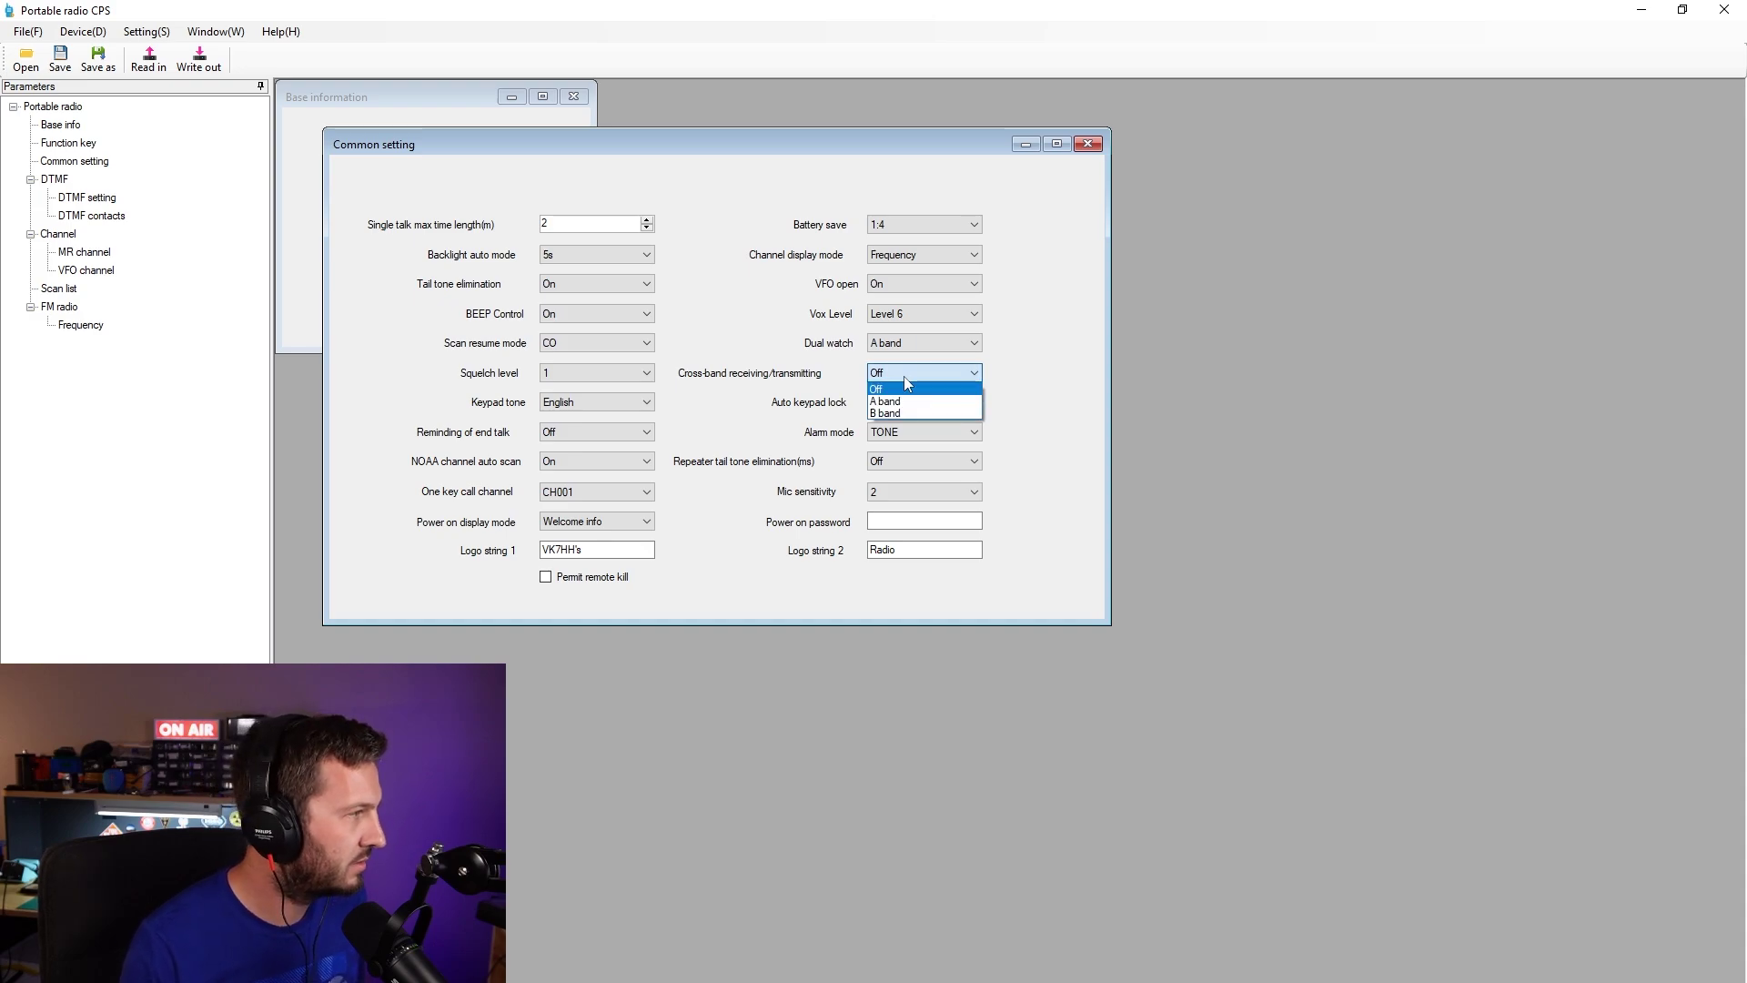
click(904, 375)
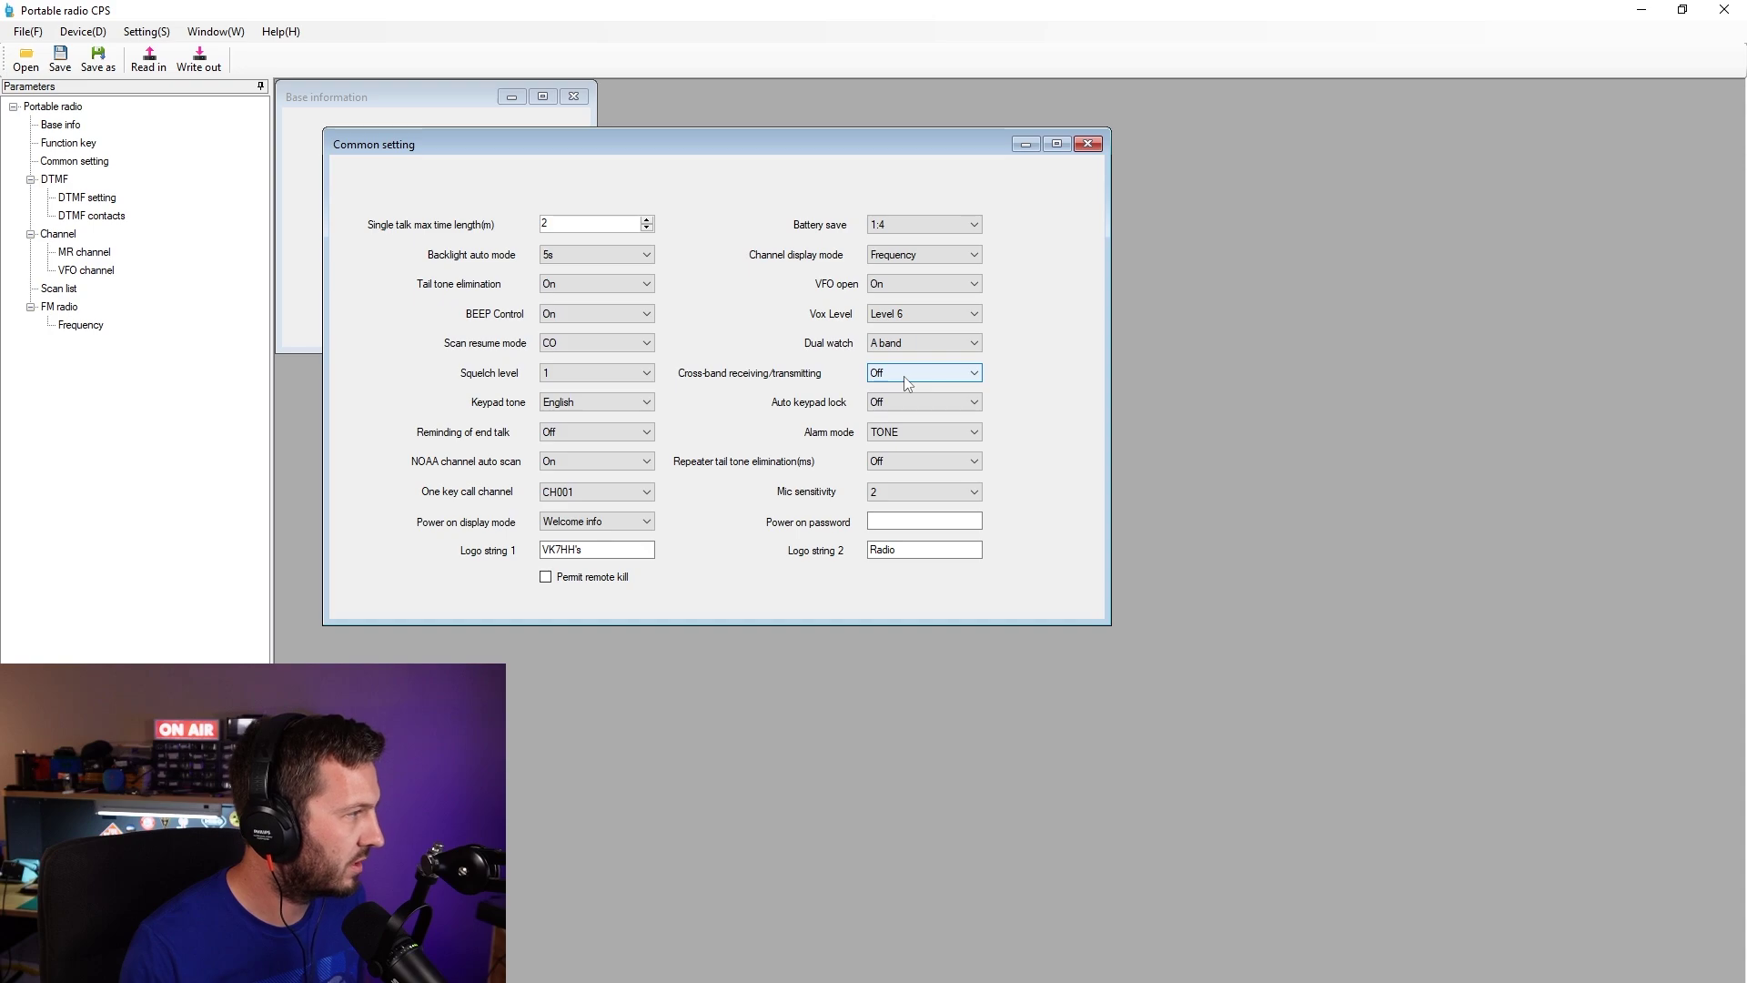
- Enter a new six-digit power-on password
click(913, 520)
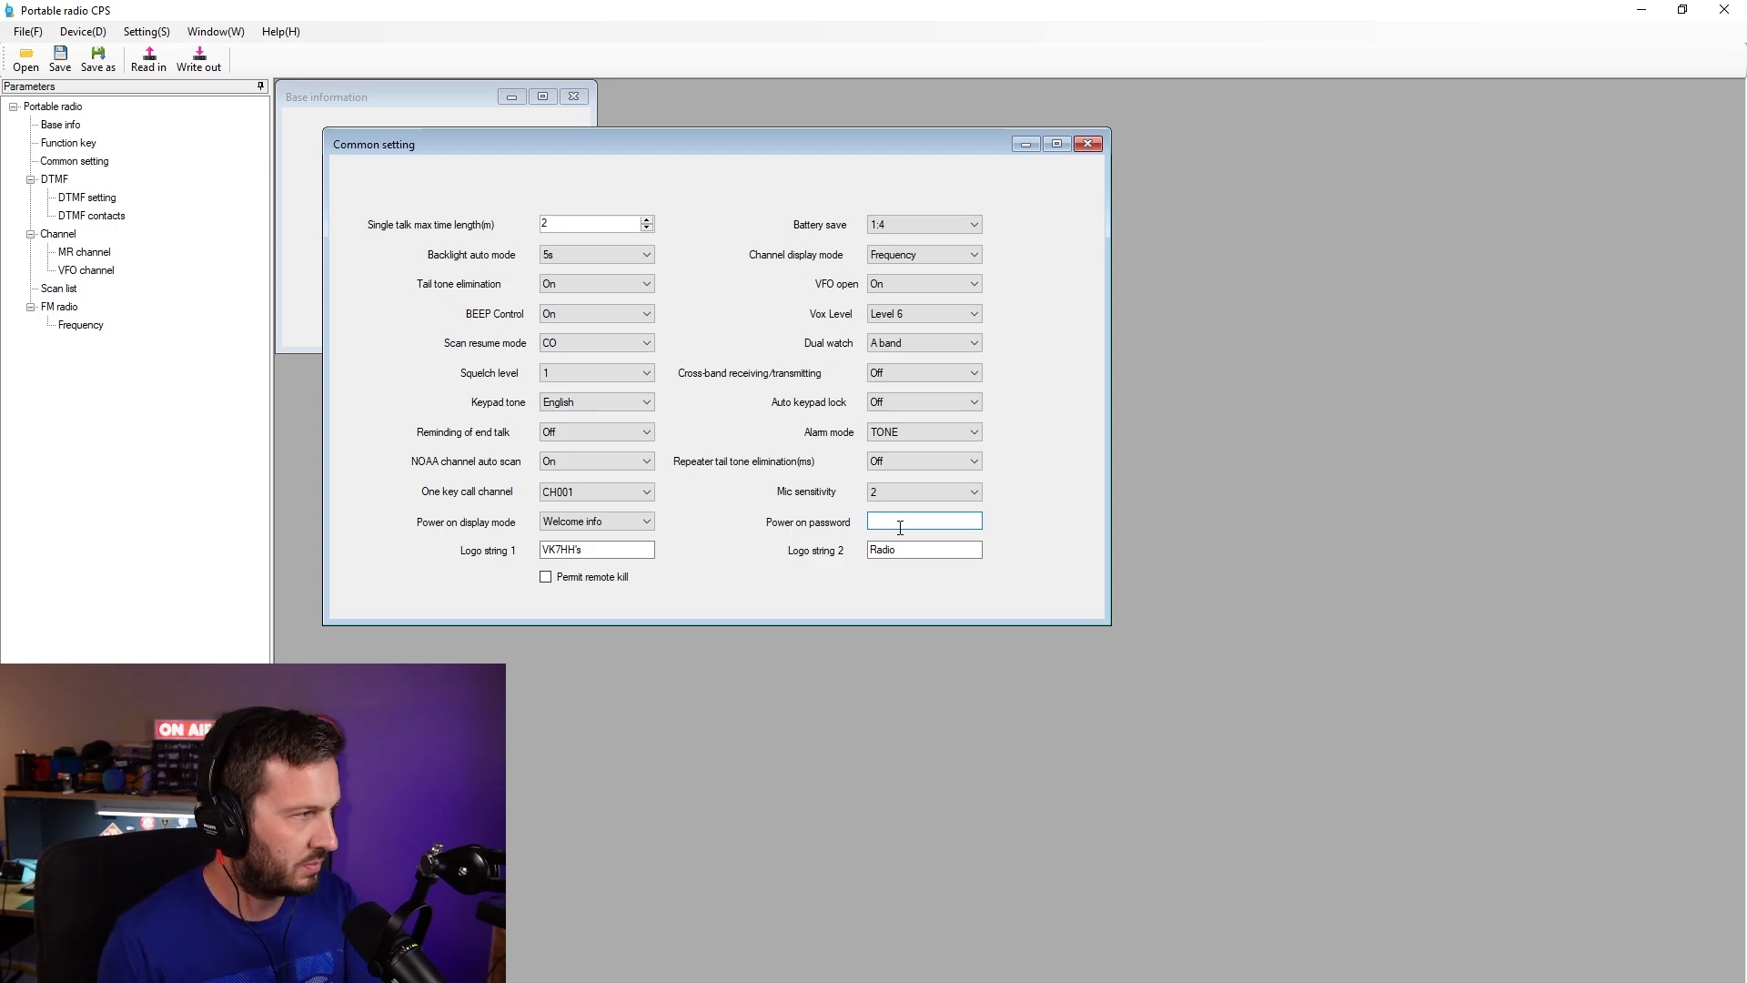
text(12345)
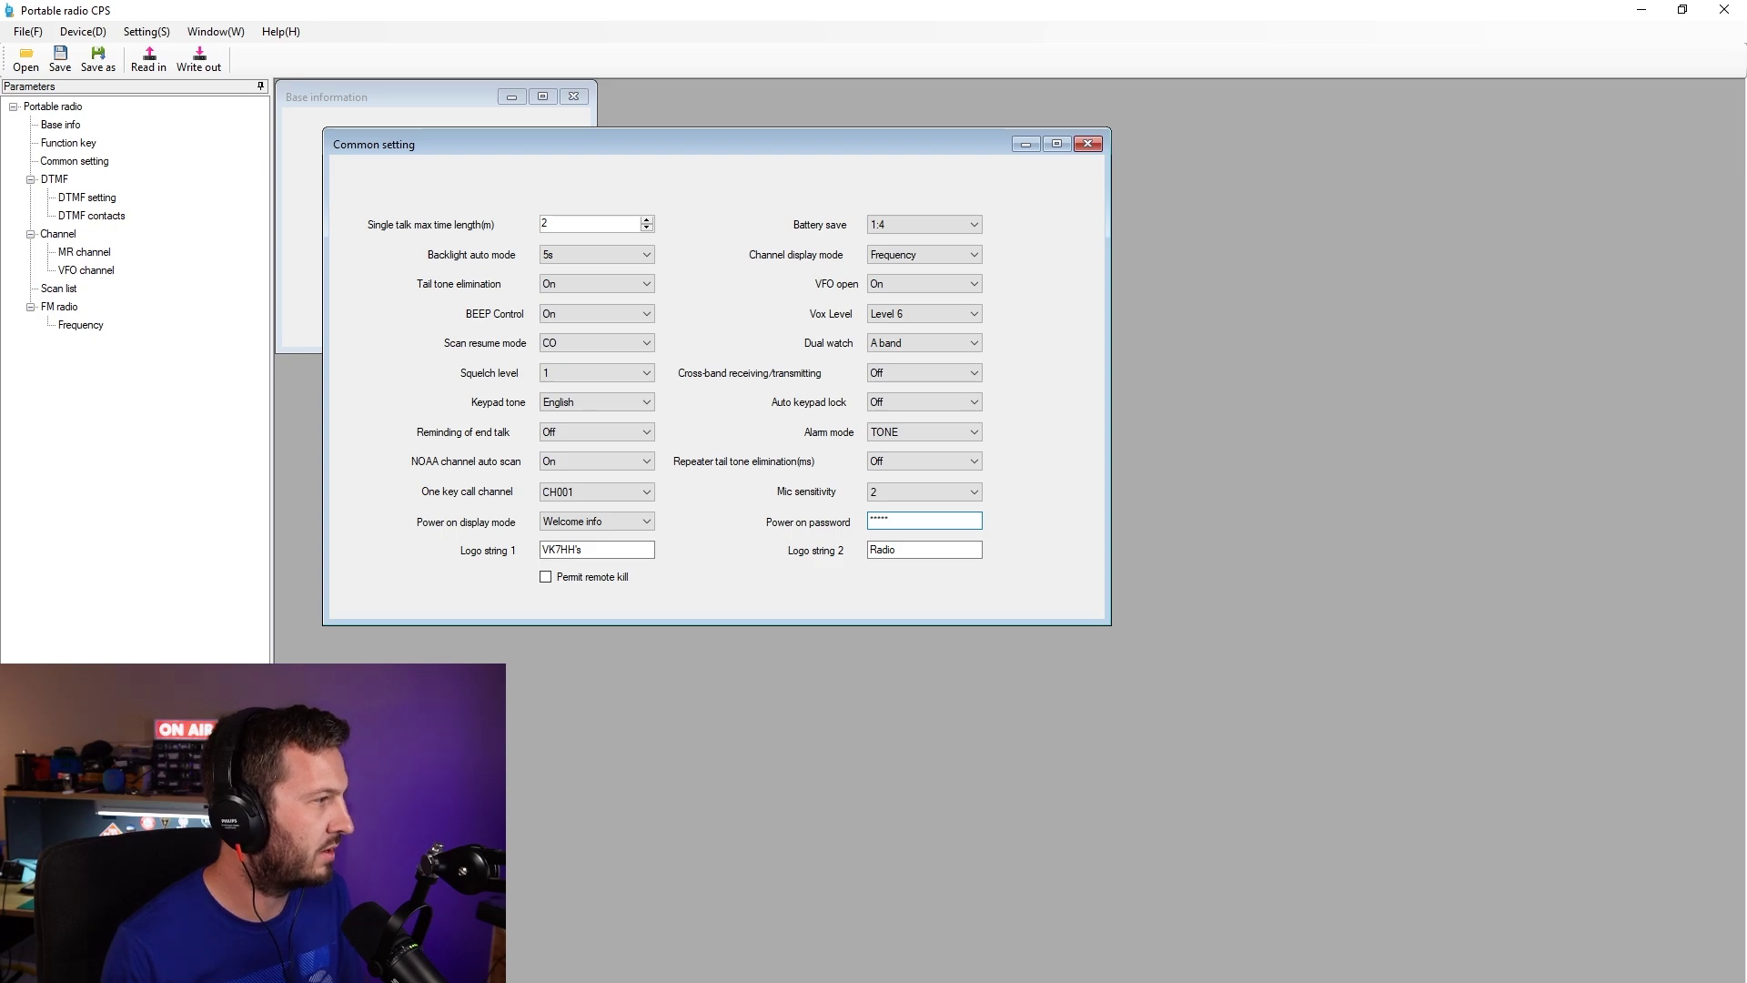
key(BackSpace)
key(BackSpace)
key(BackSpace)
key(BackSpace)
text(1)
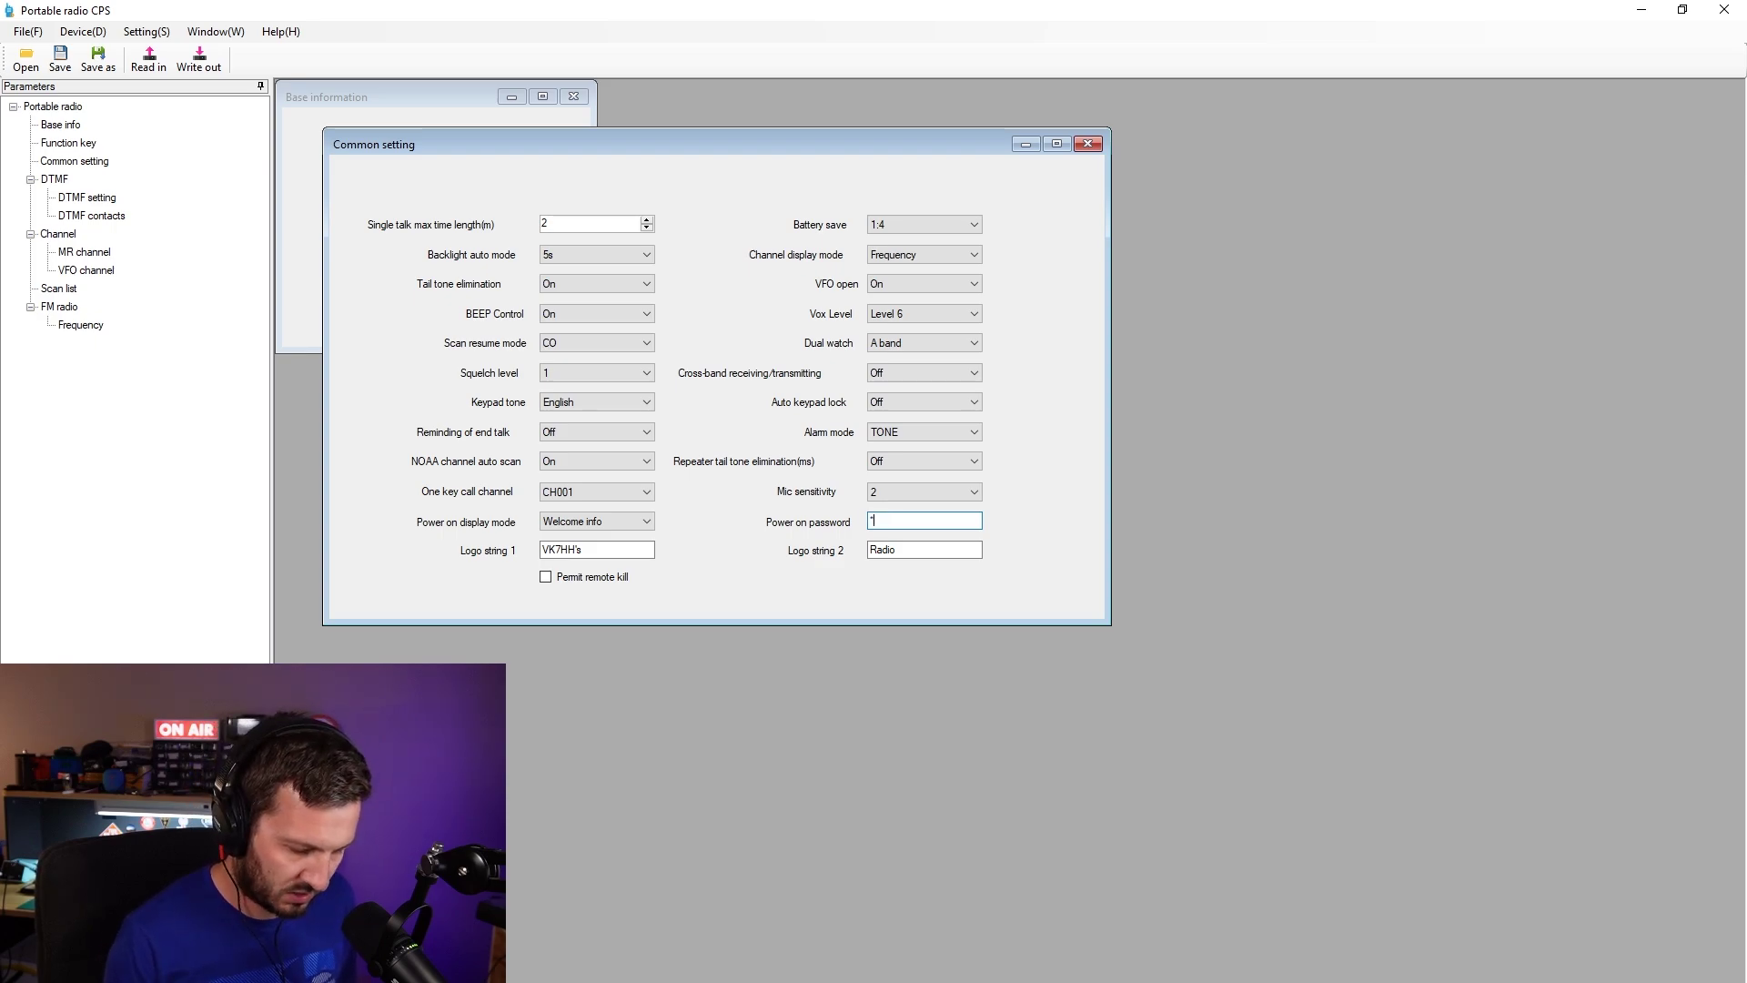
key(BackSpace)
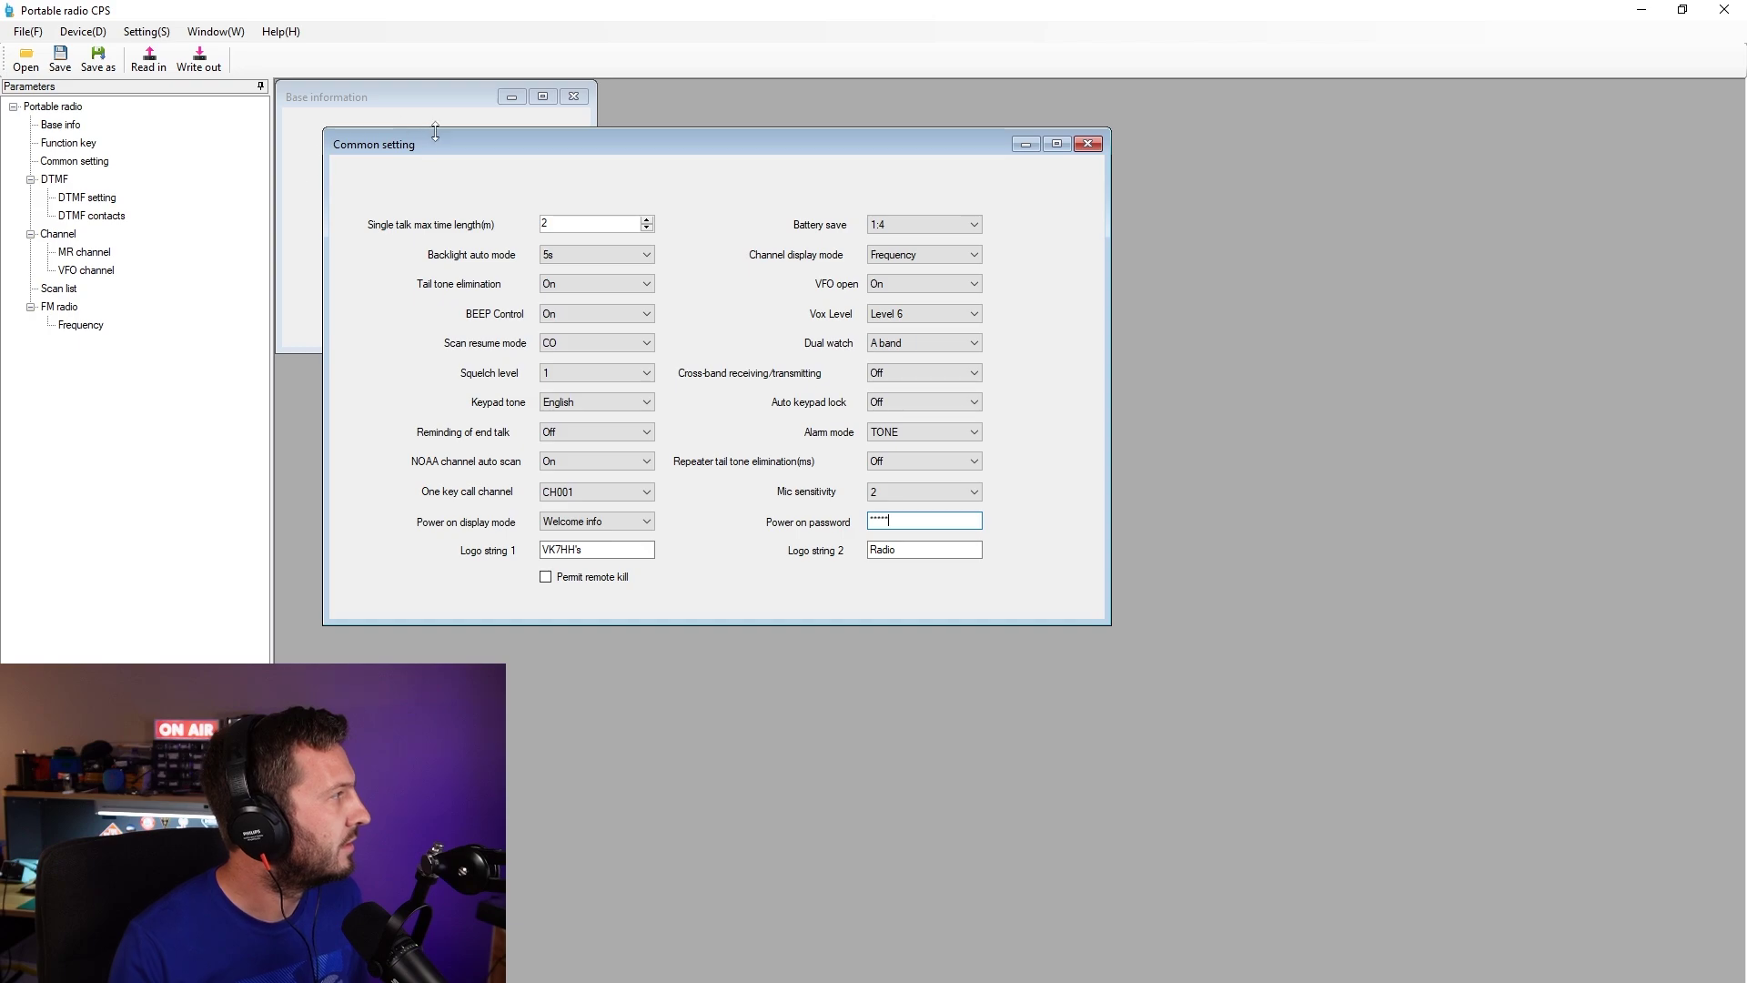
- Dismiss the six-digit password warning and open the DTMF settings page
click(78, 198)
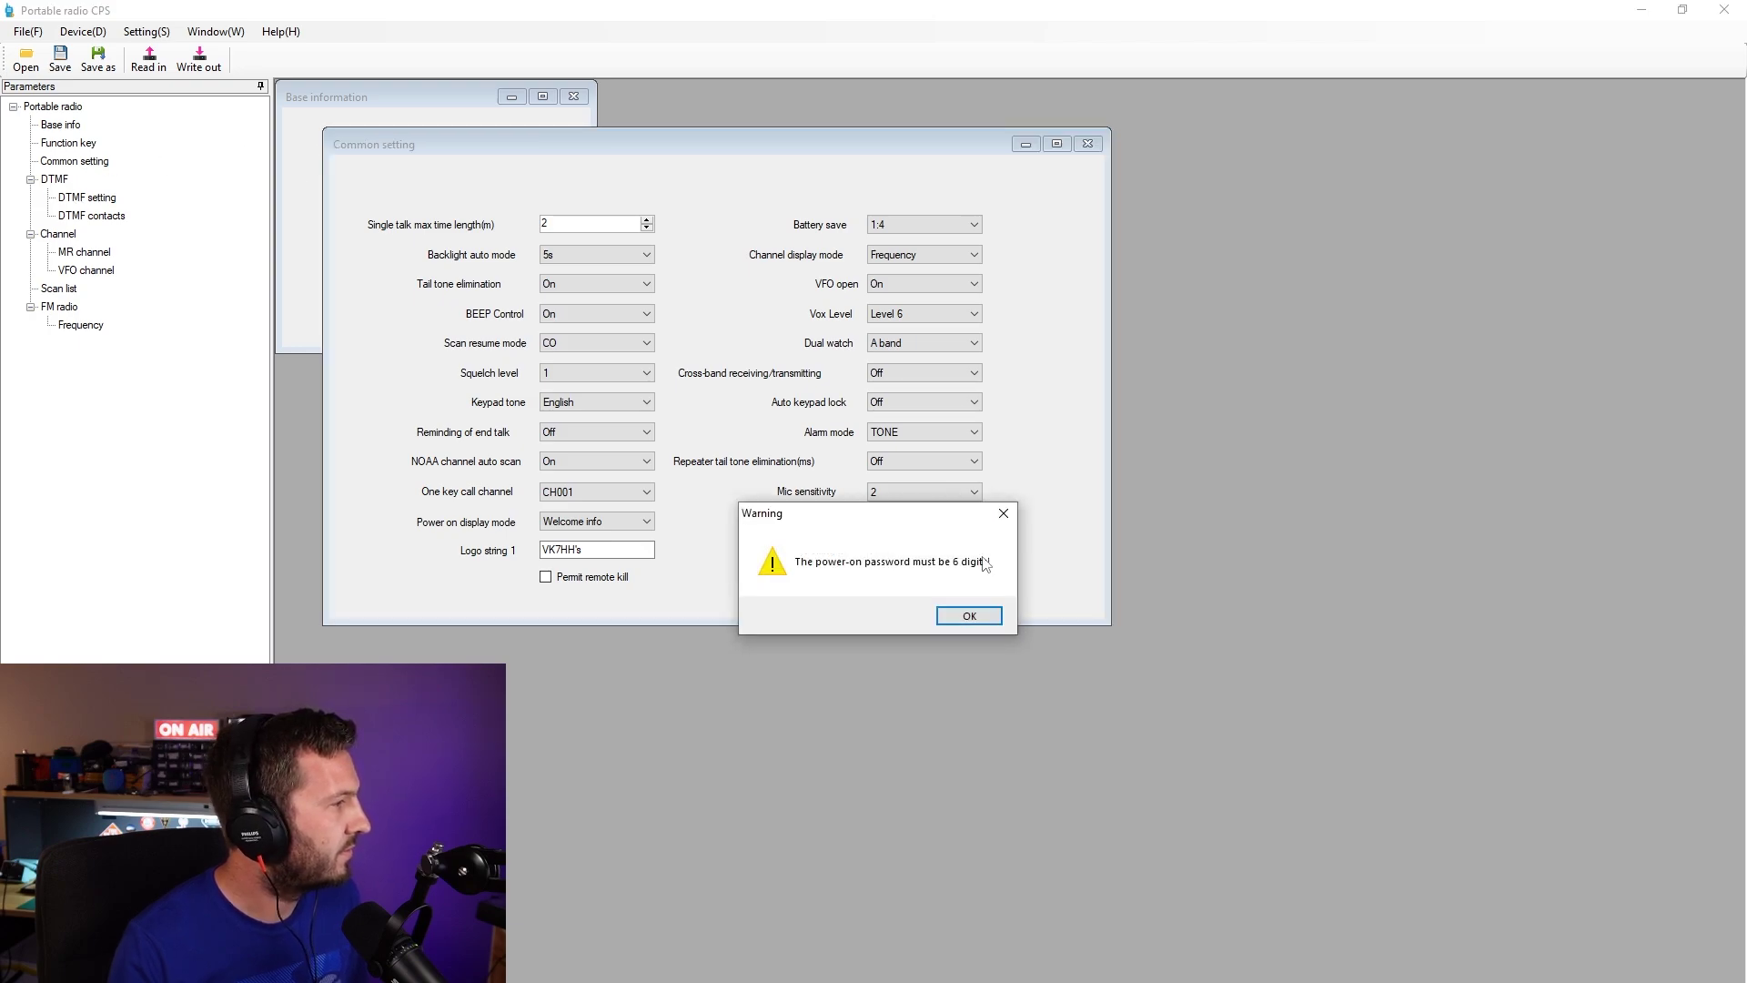
click(969, 616)
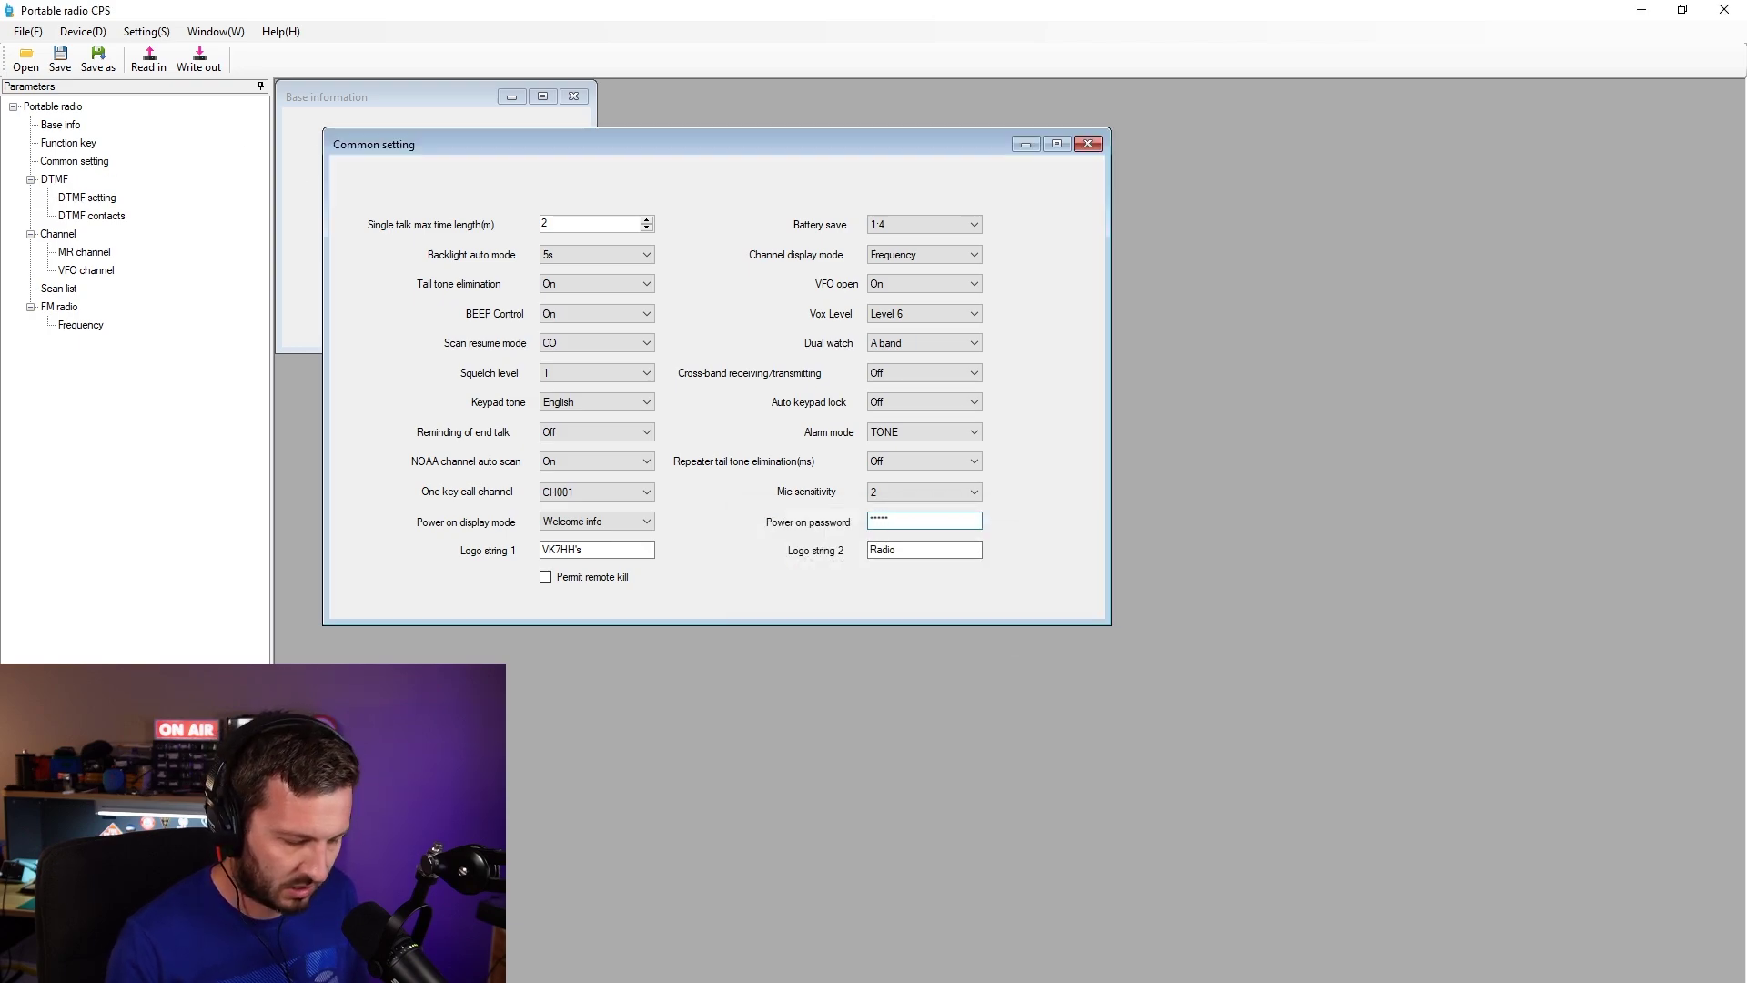
click(82, 199)
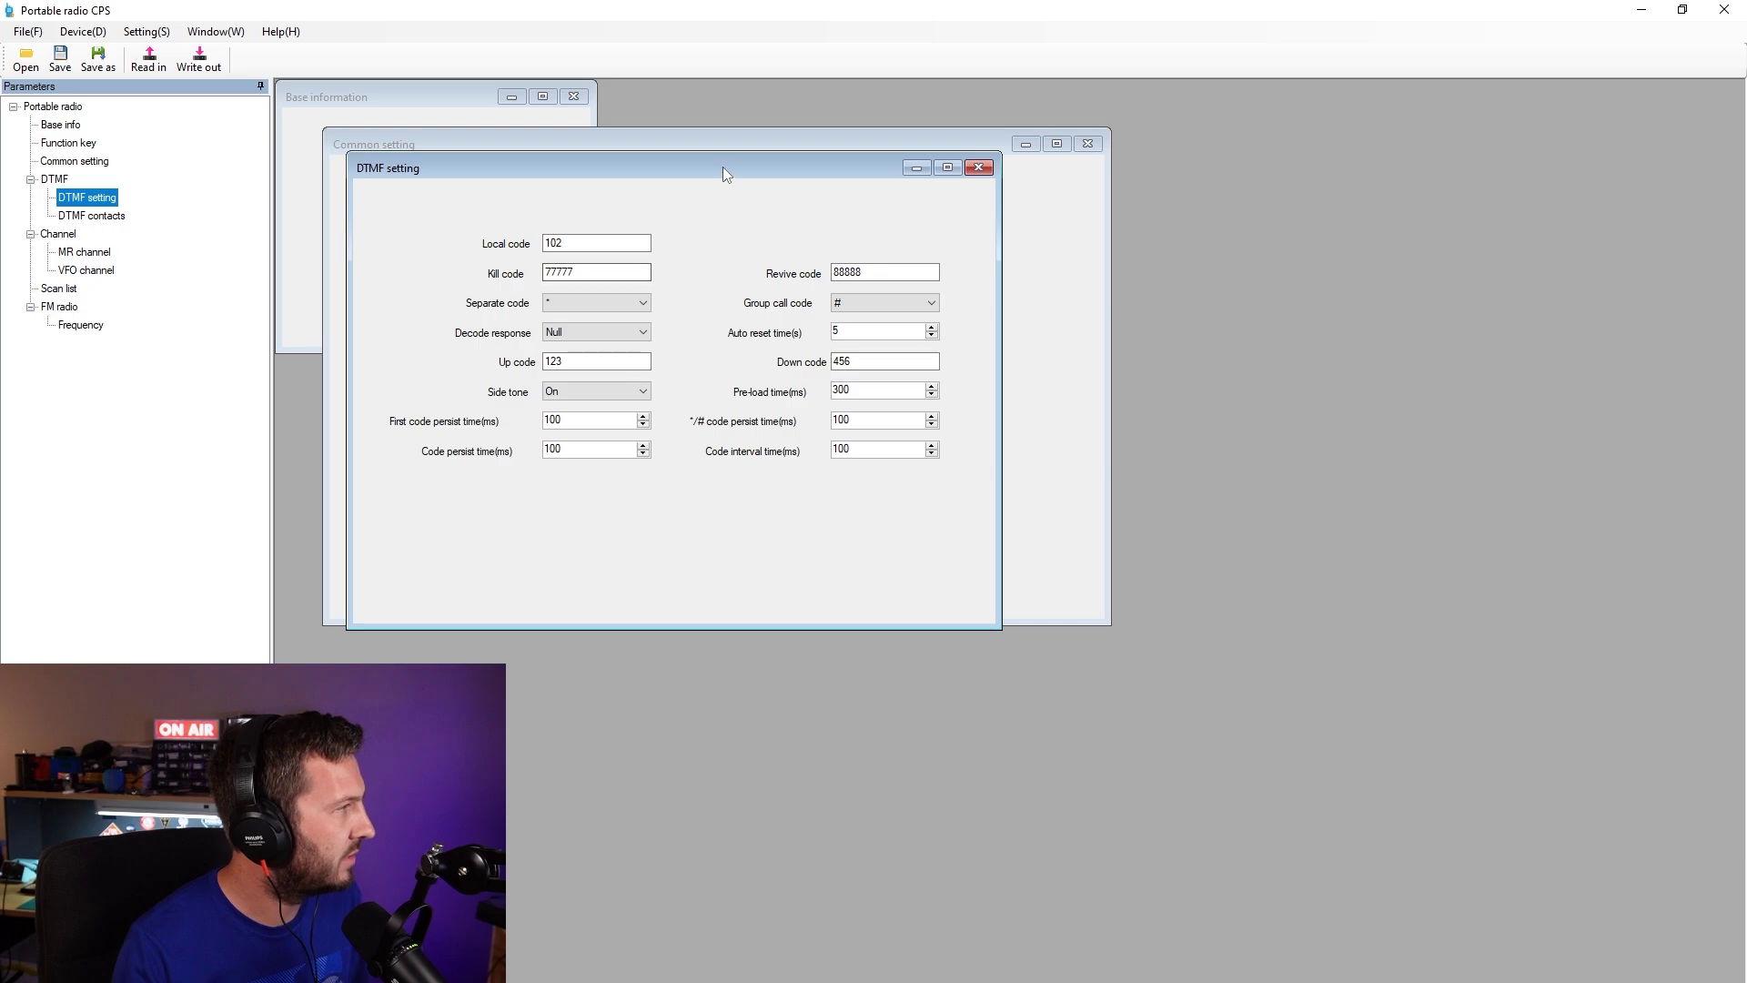
drag(722, 166, 772, 315)
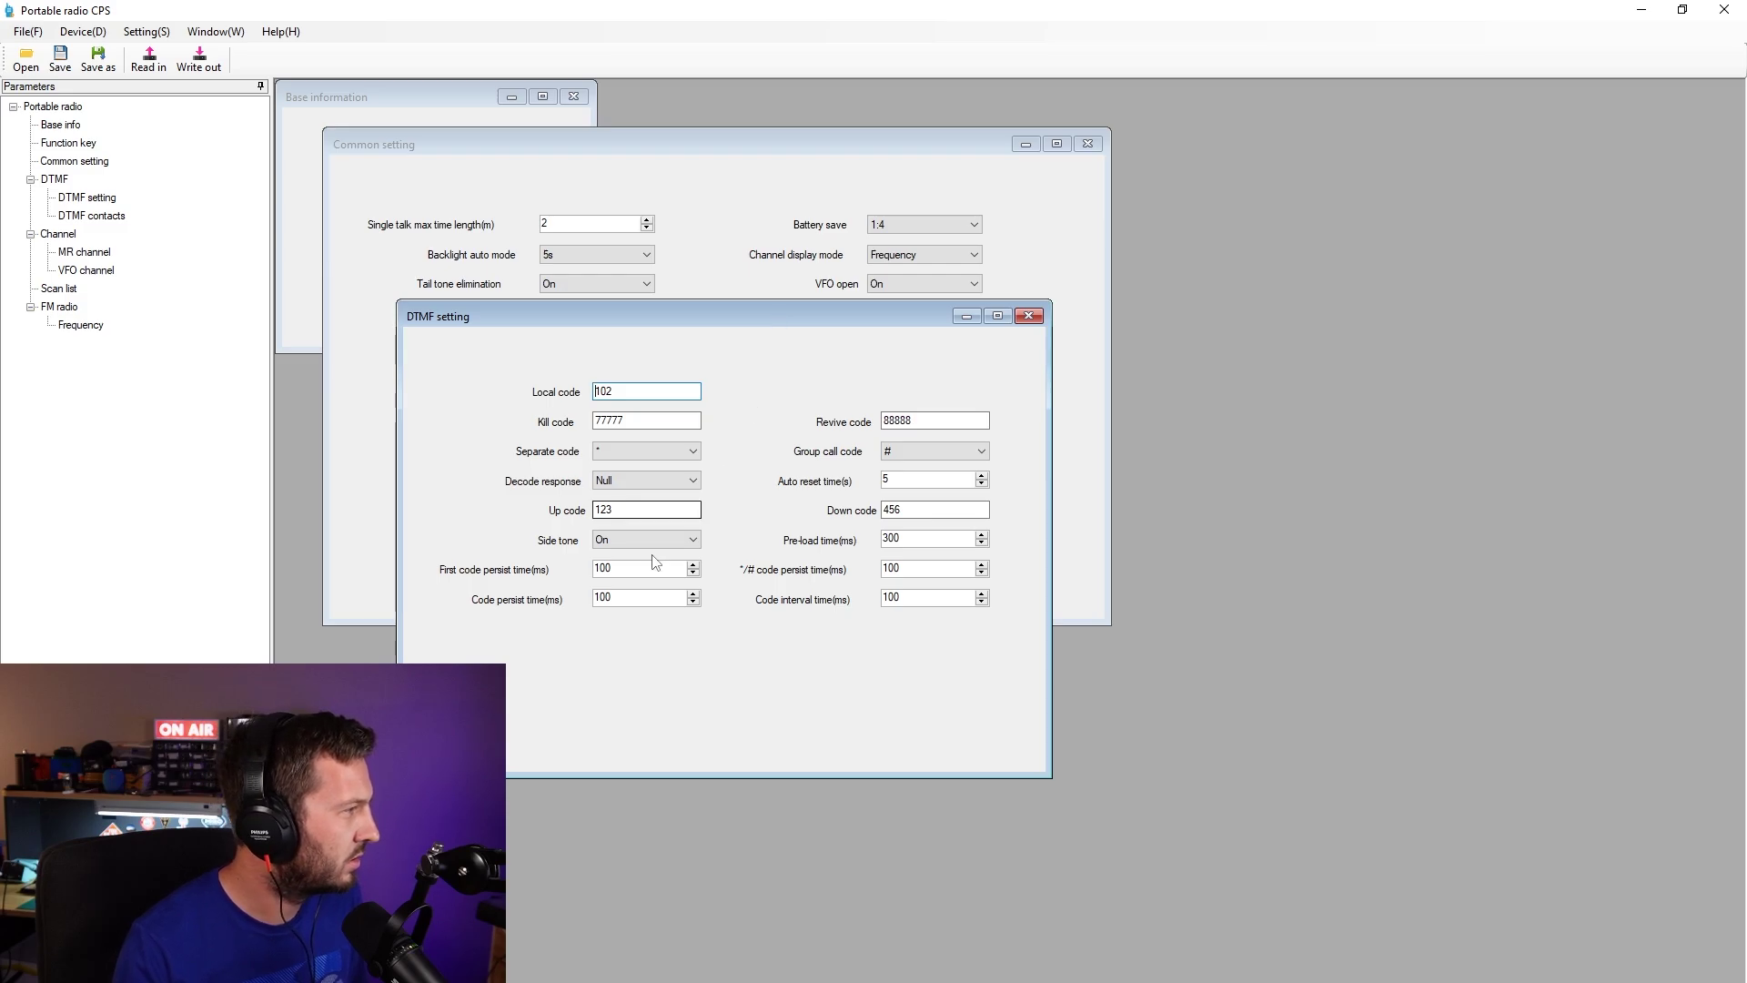
click(1029, 316)
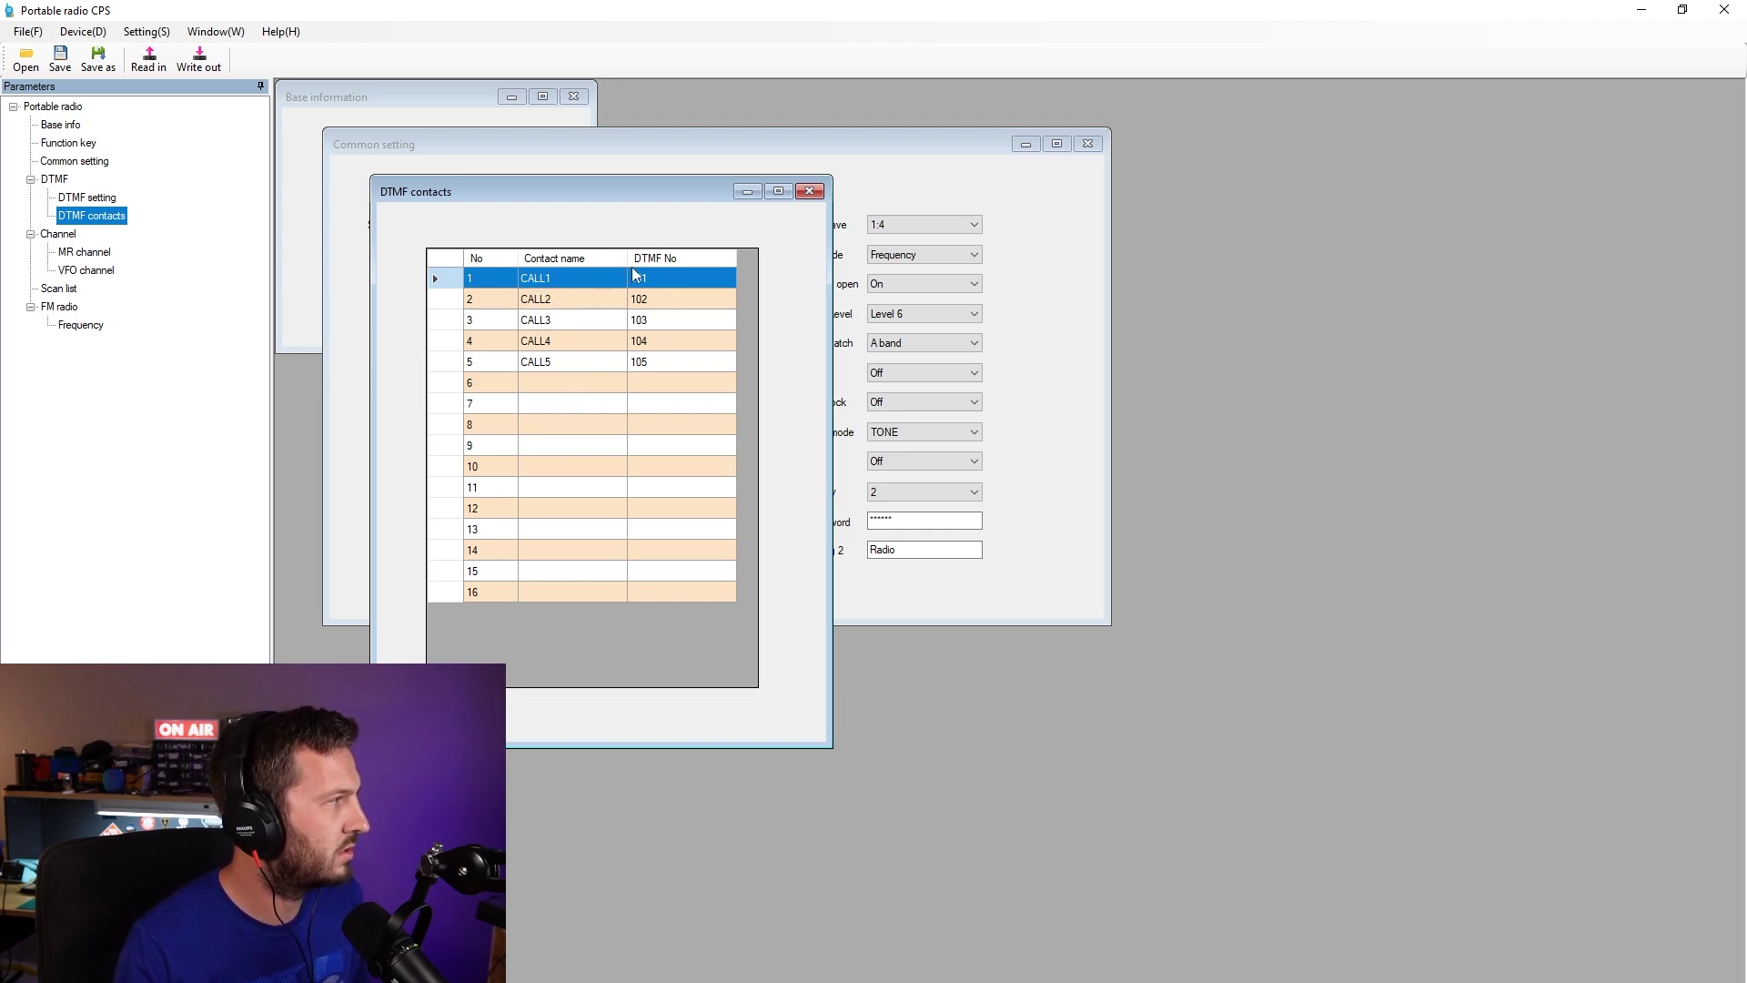
click(809, 191)
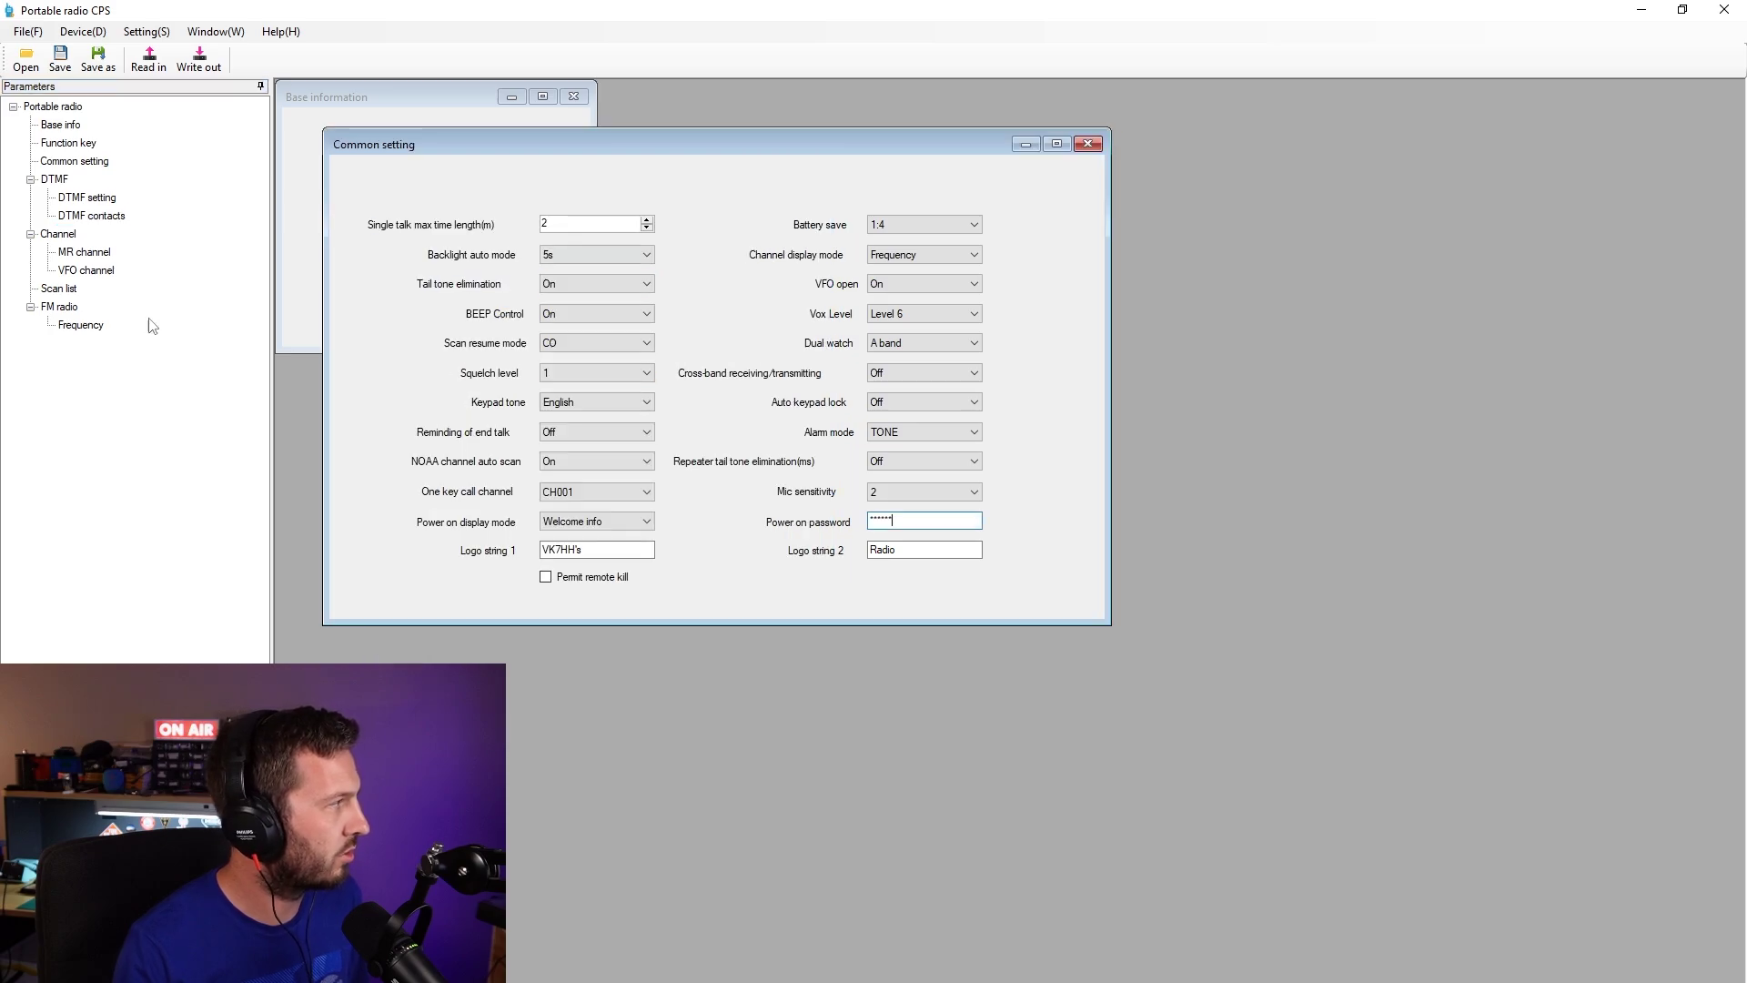
click(88, 198)
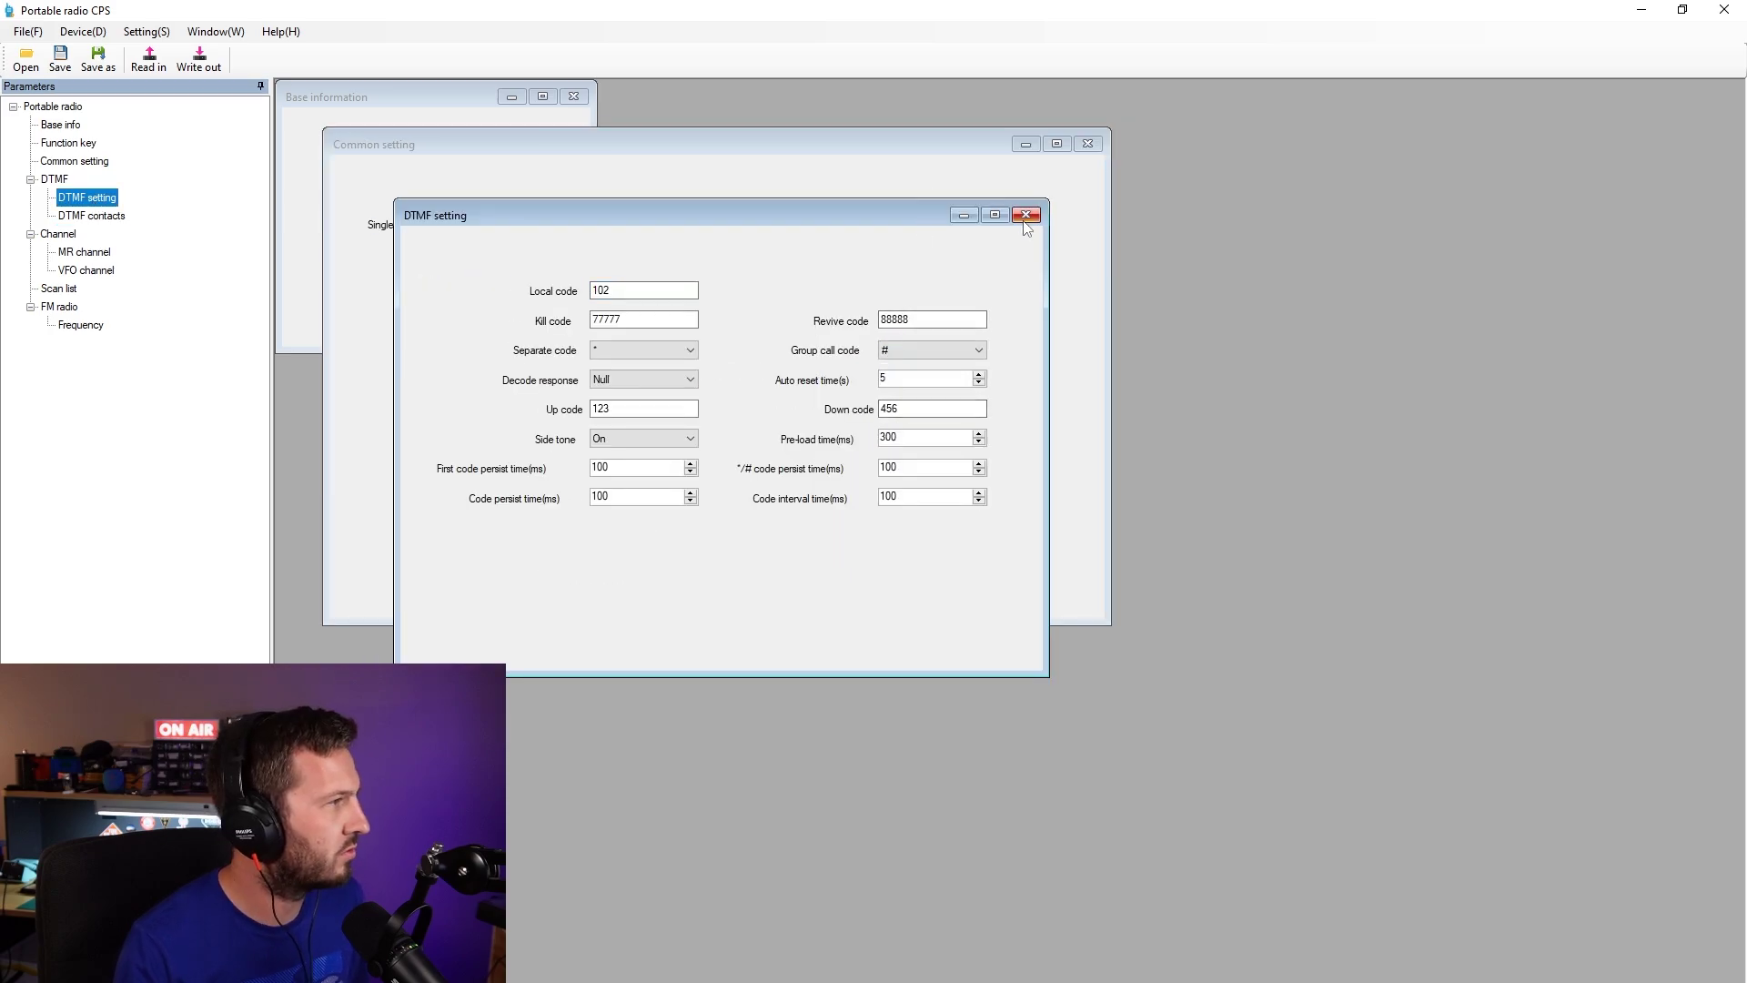
click(1034, 215)
click(94, 202)
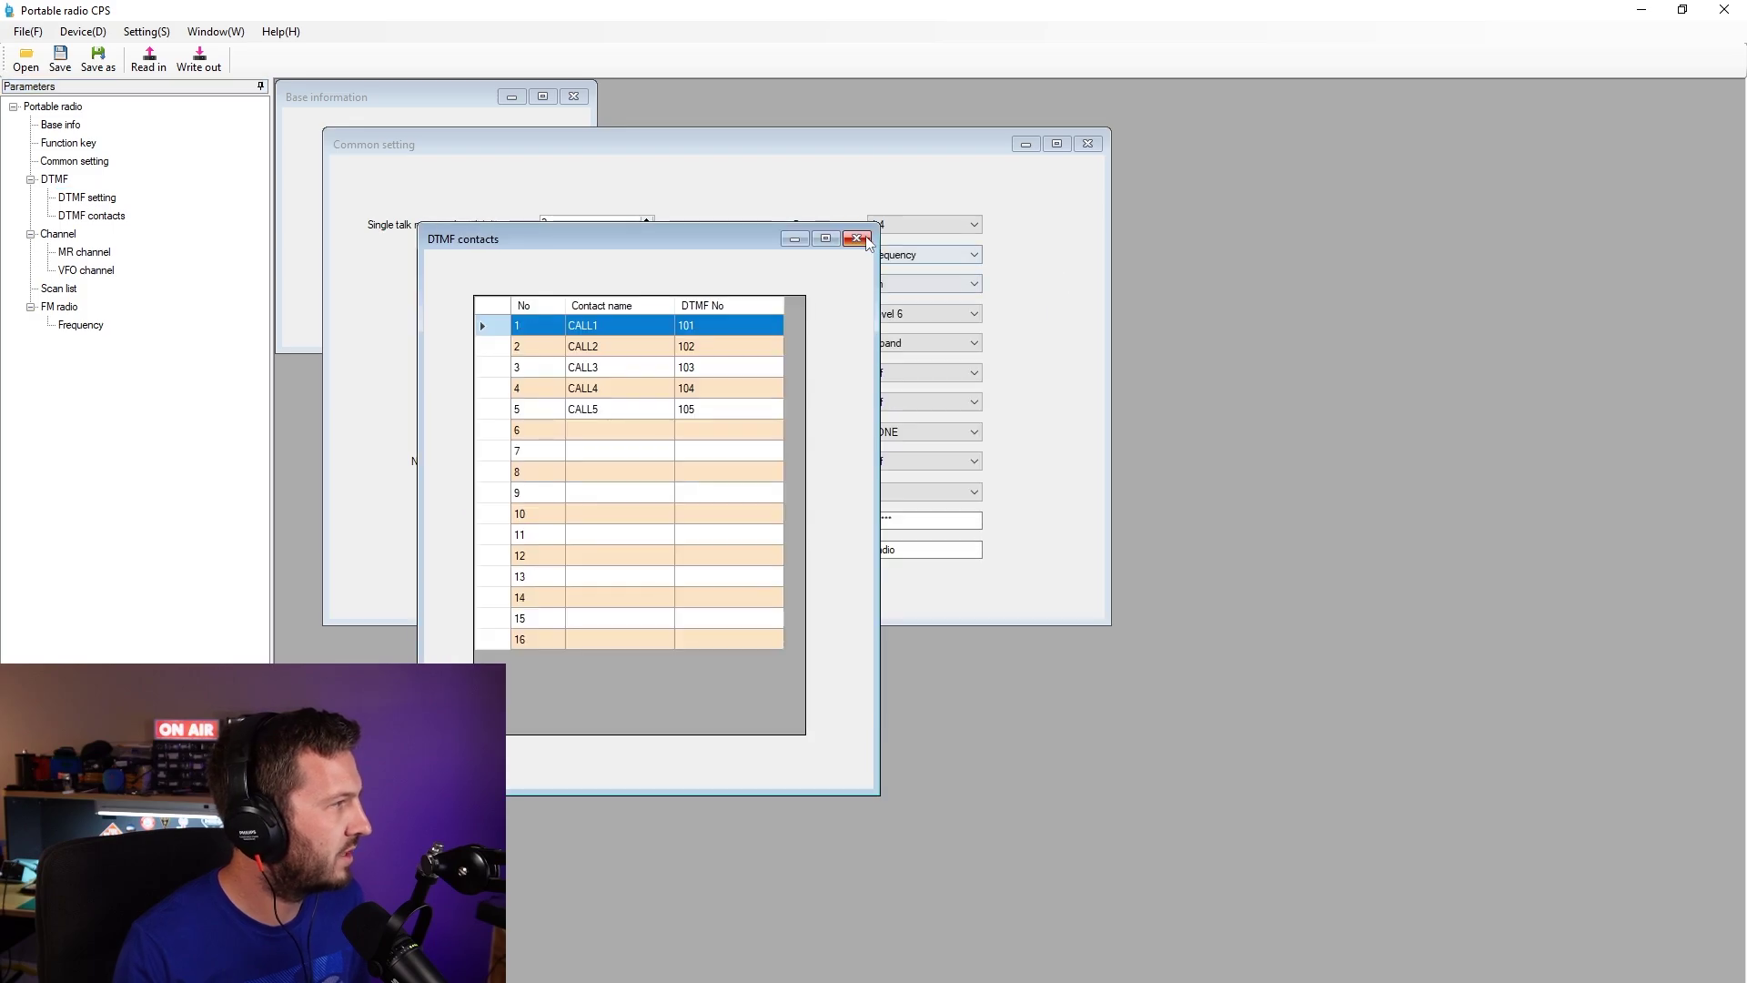
click(857, 238)
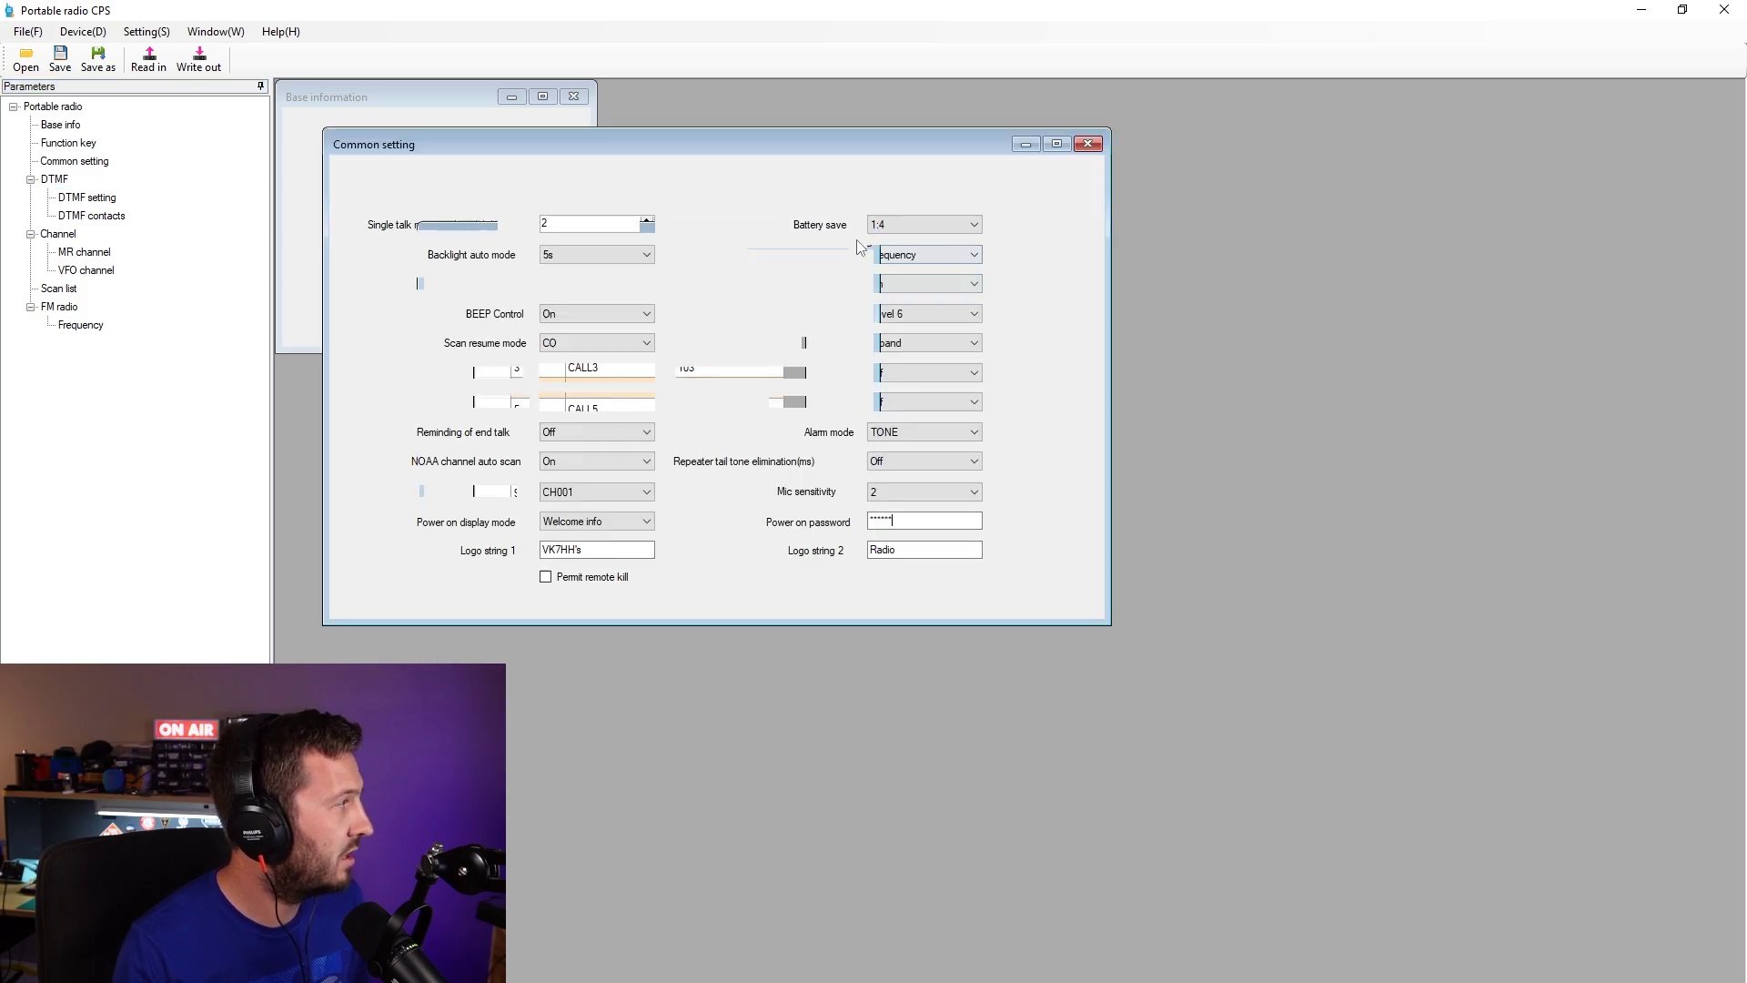
- Open the MR channel table, enlarge its window, and open CH001 for editing
click(86, 252)
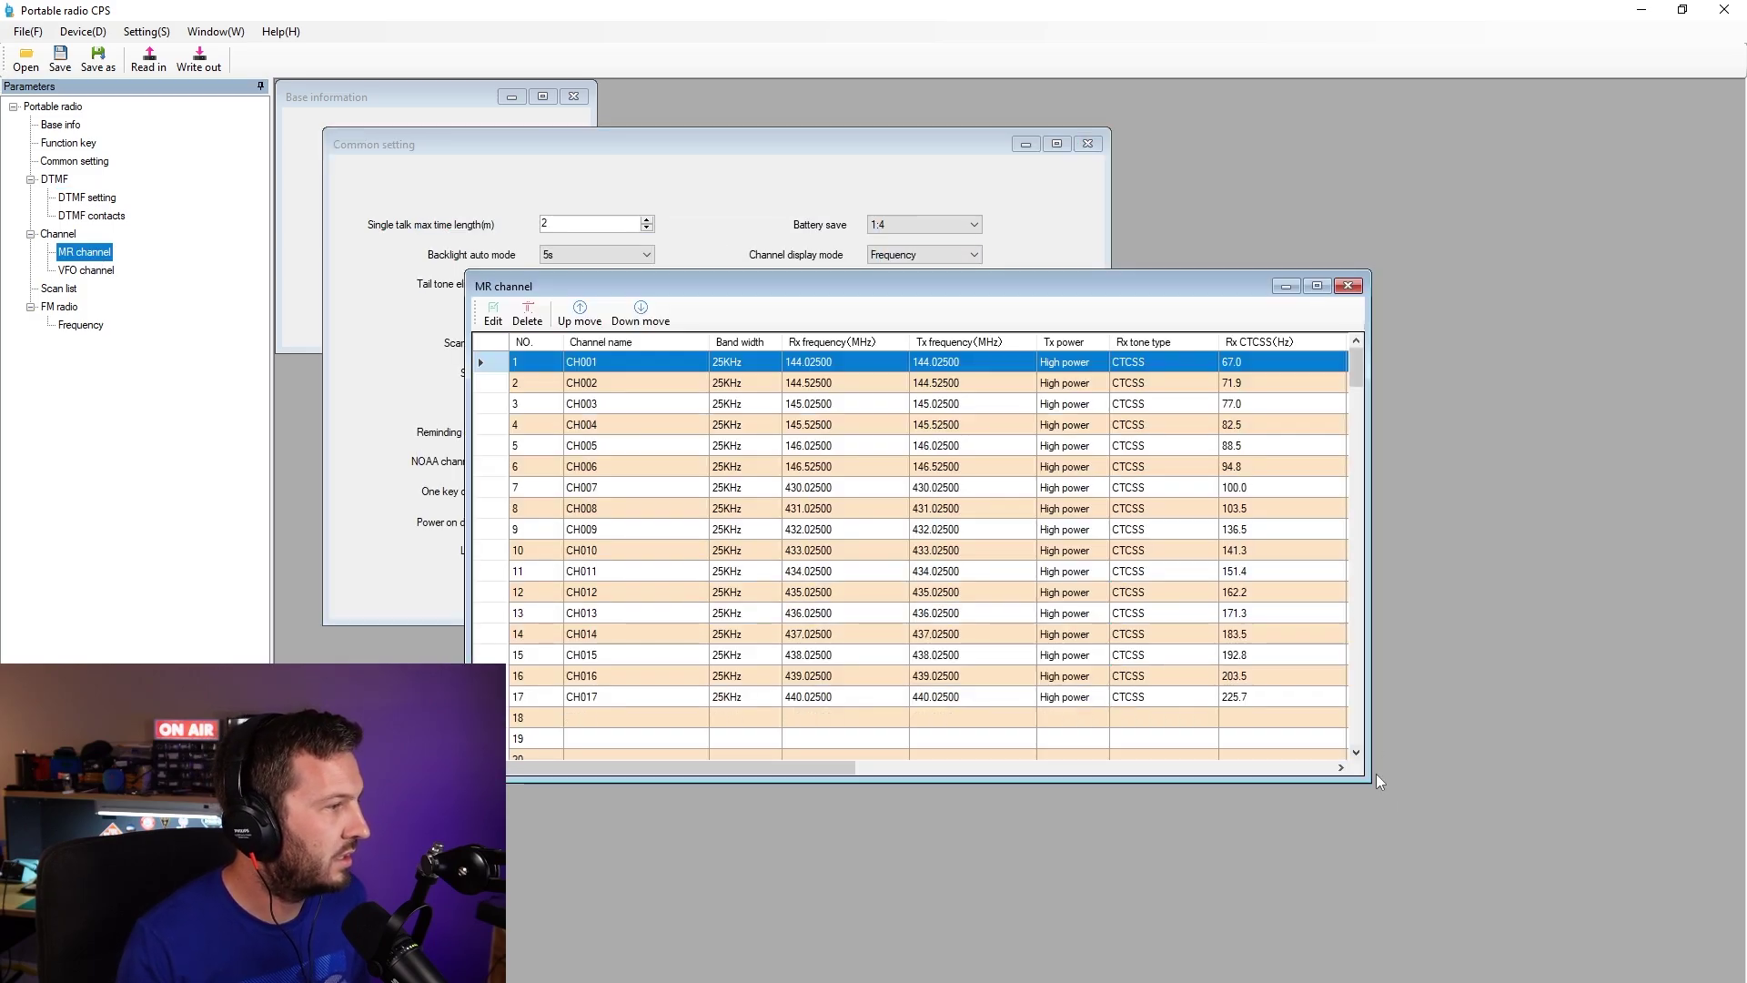
drag(1368, 783, 1537, 955)
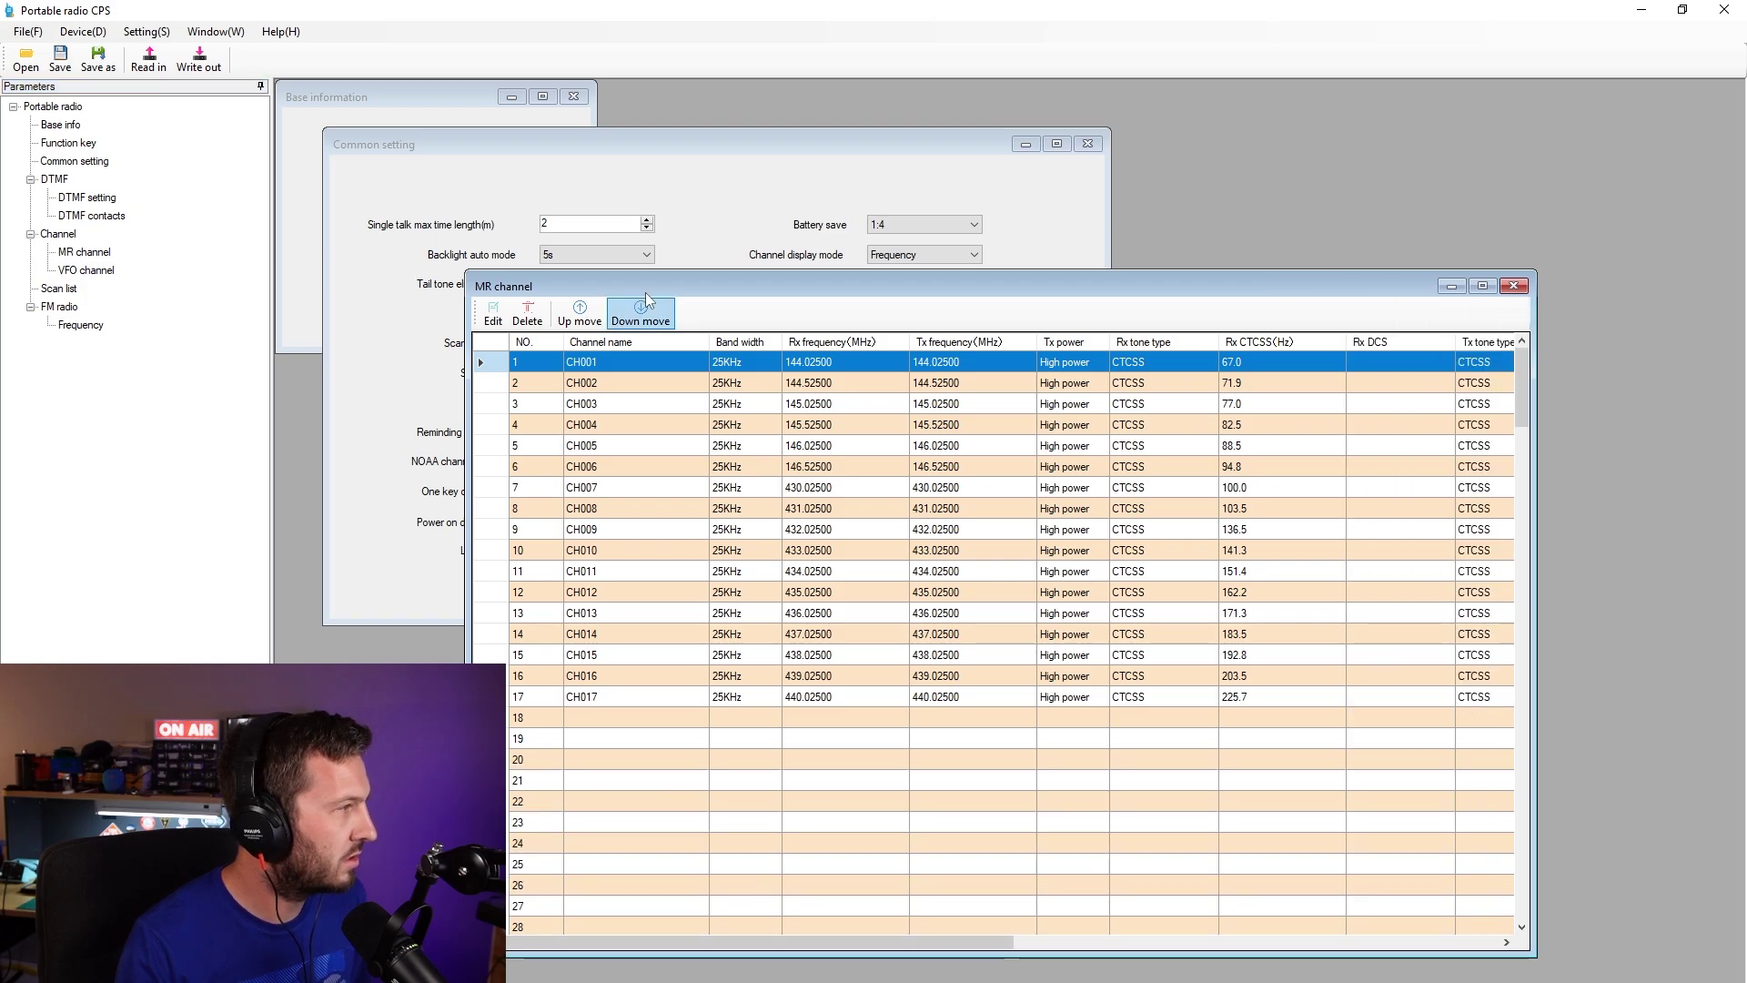
drag(467, 271, 344, 174)
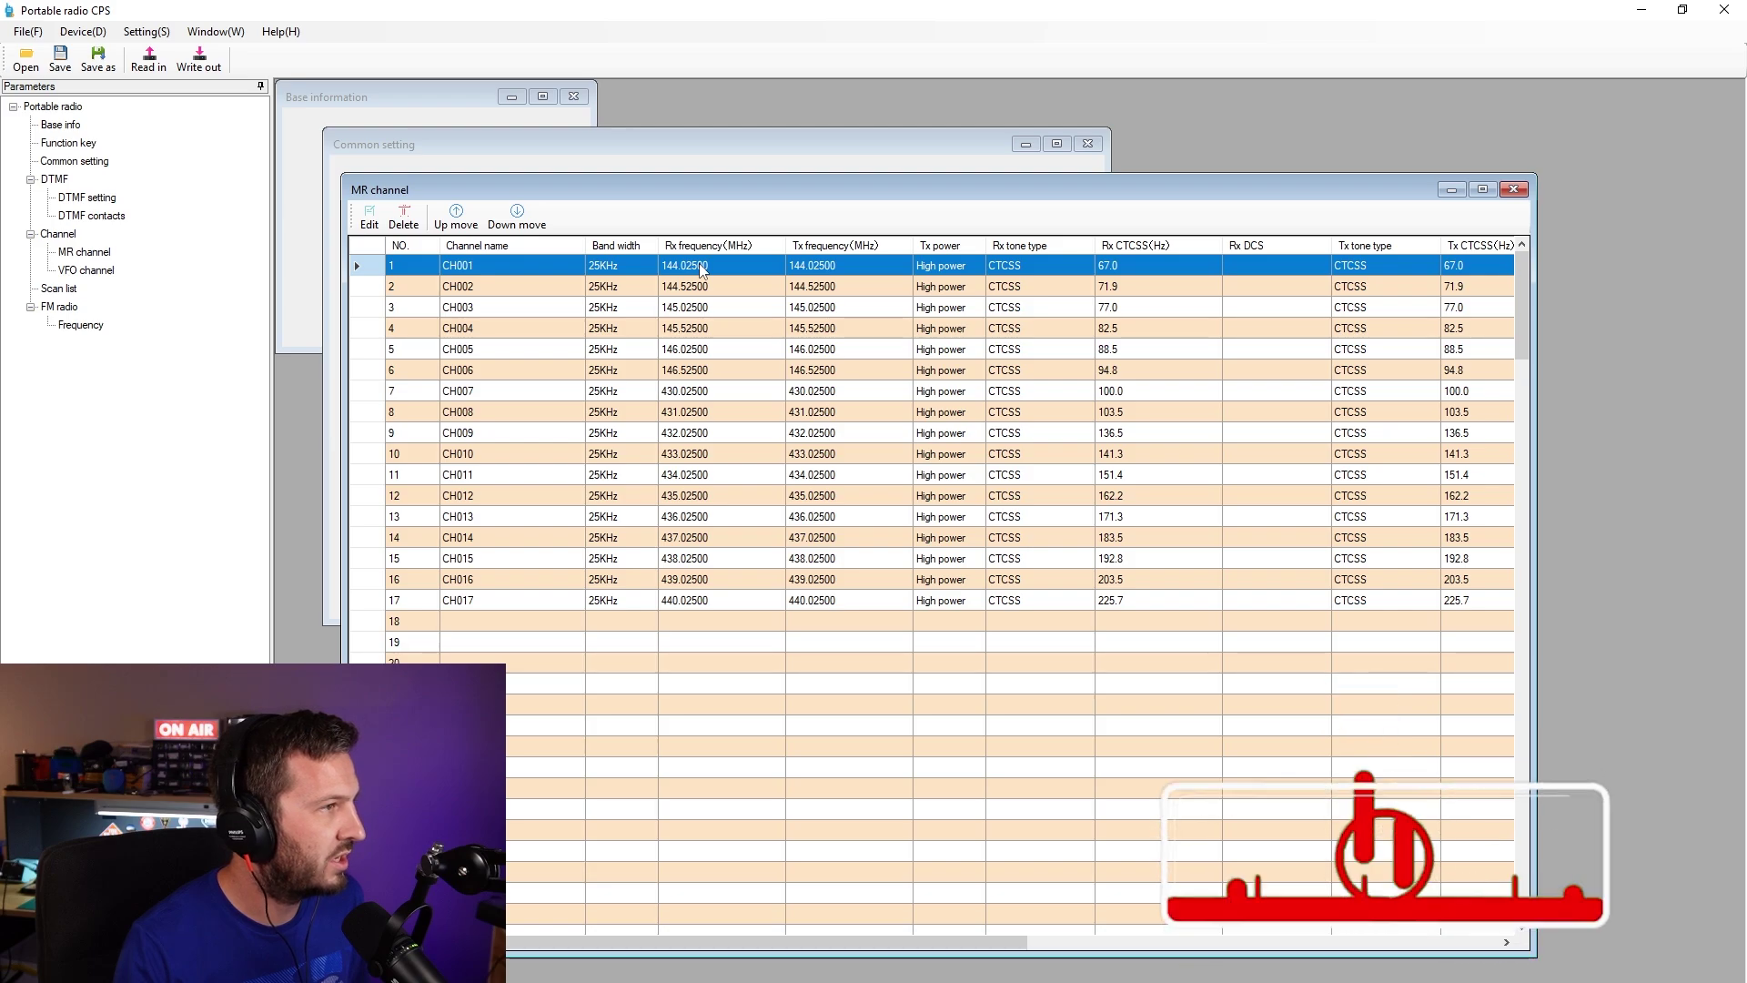
double_click(499, 267)
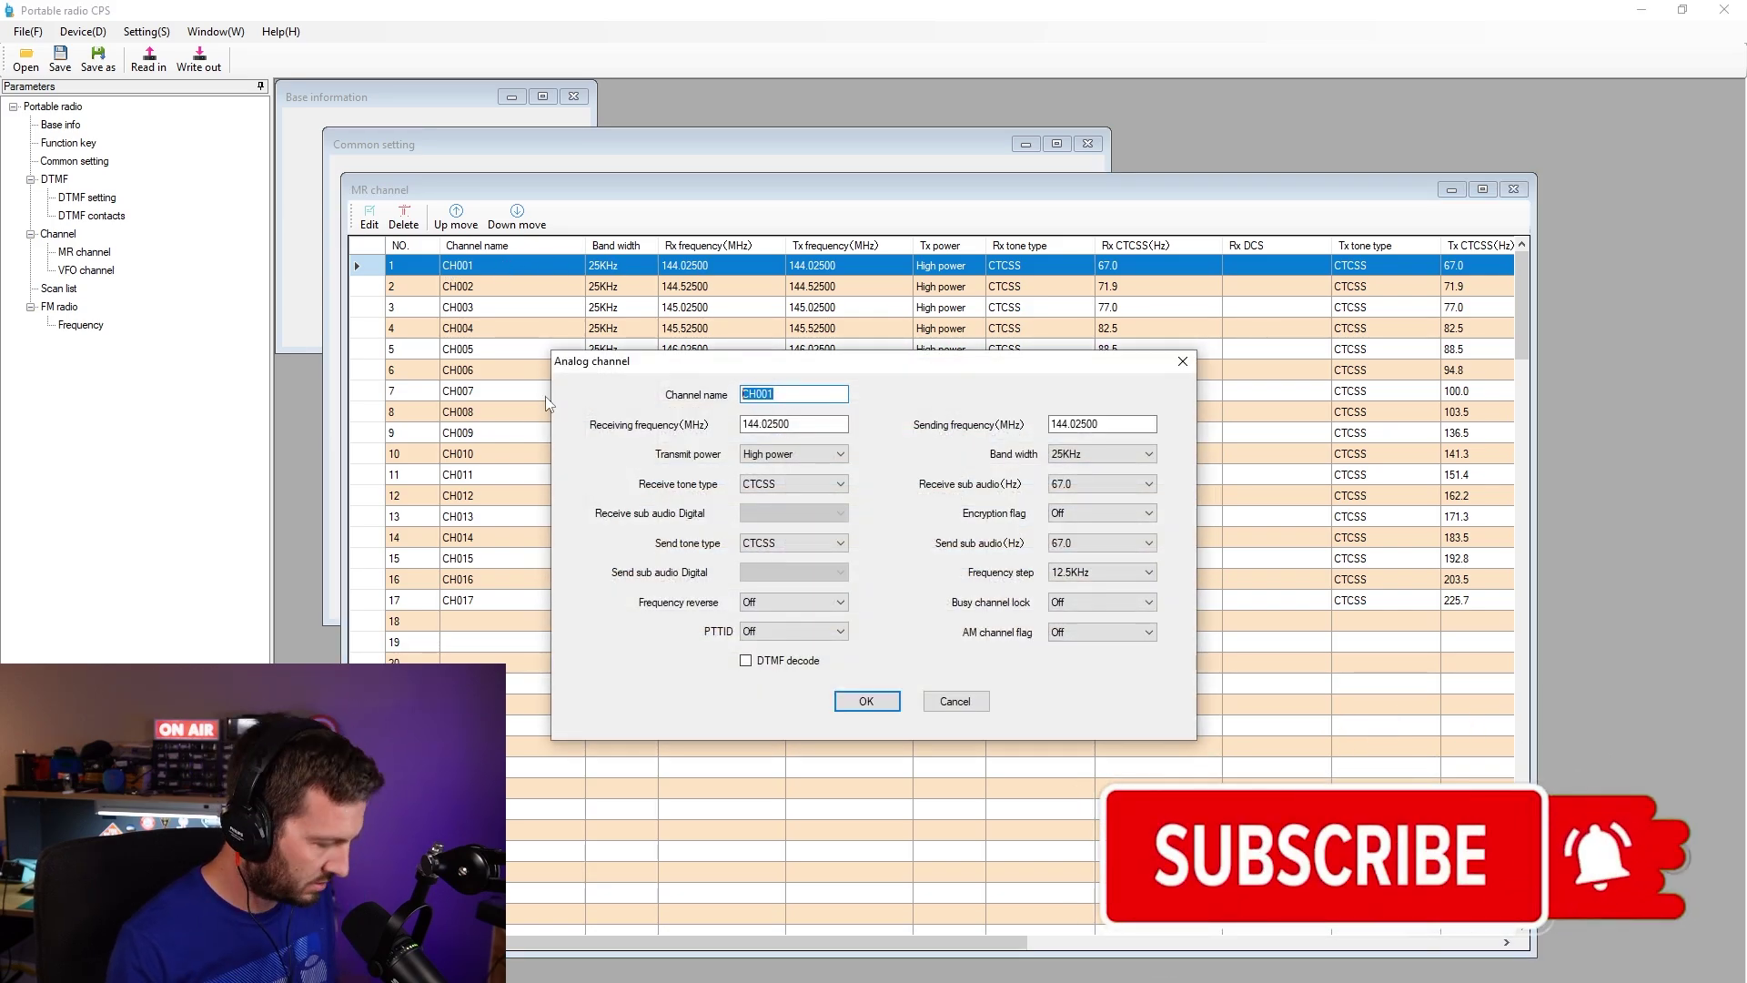
- Name channel 1 VK7RHT with receive 146.700 MHz and transmit 146.100 MHz
text(VK7RHT)
click(829, 420)
drag(829, 420, 586, 428)
text(146.)
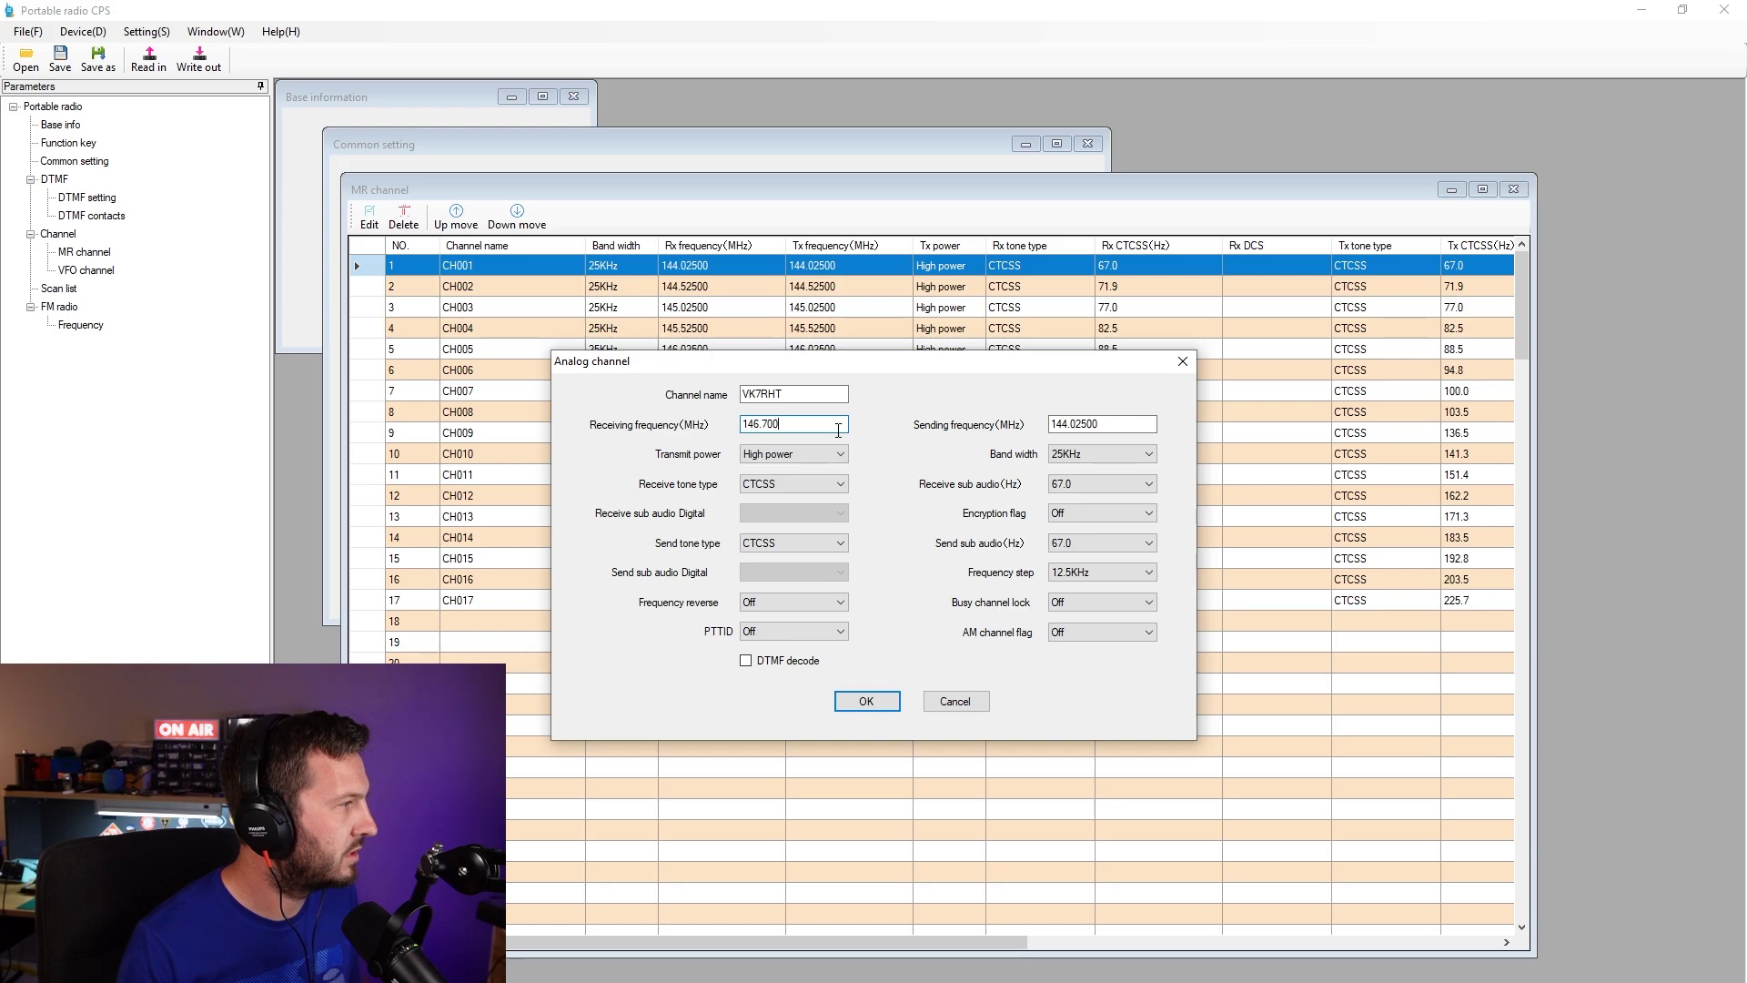
click(1119, 425)
key(BackSpace)
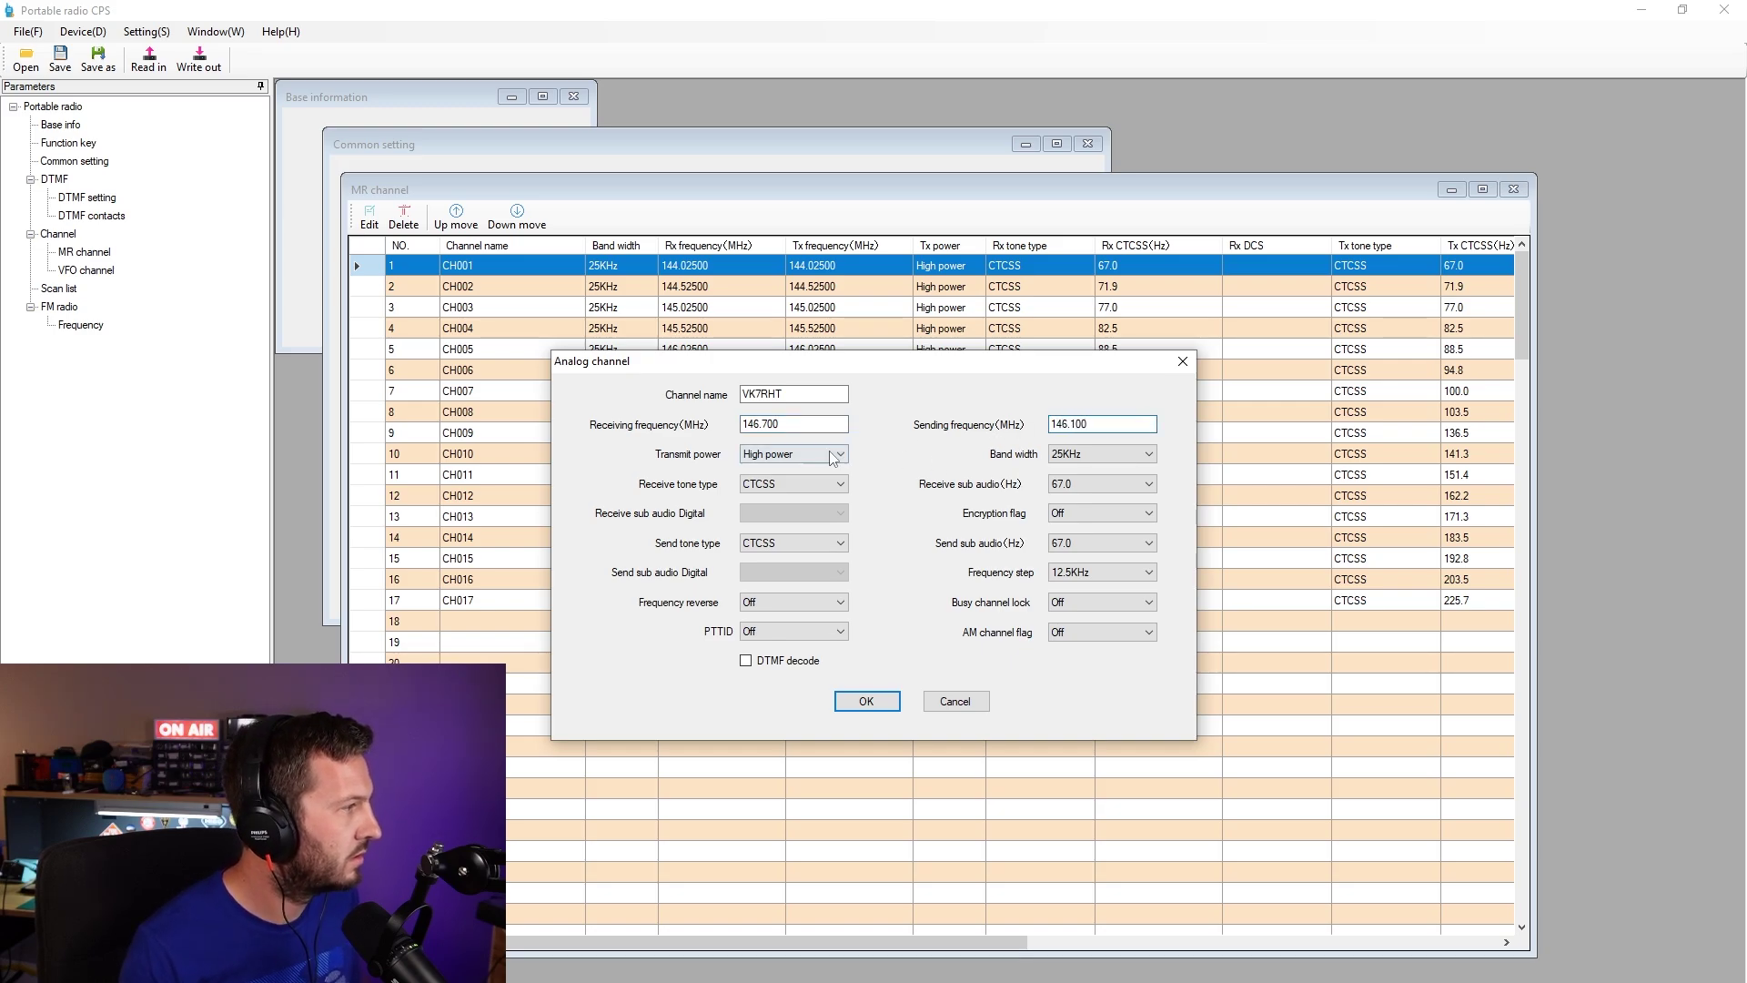
- Keep 25KHz band width, set receive tone to None and send tone to 141.3 Hz
click(1098, 457)
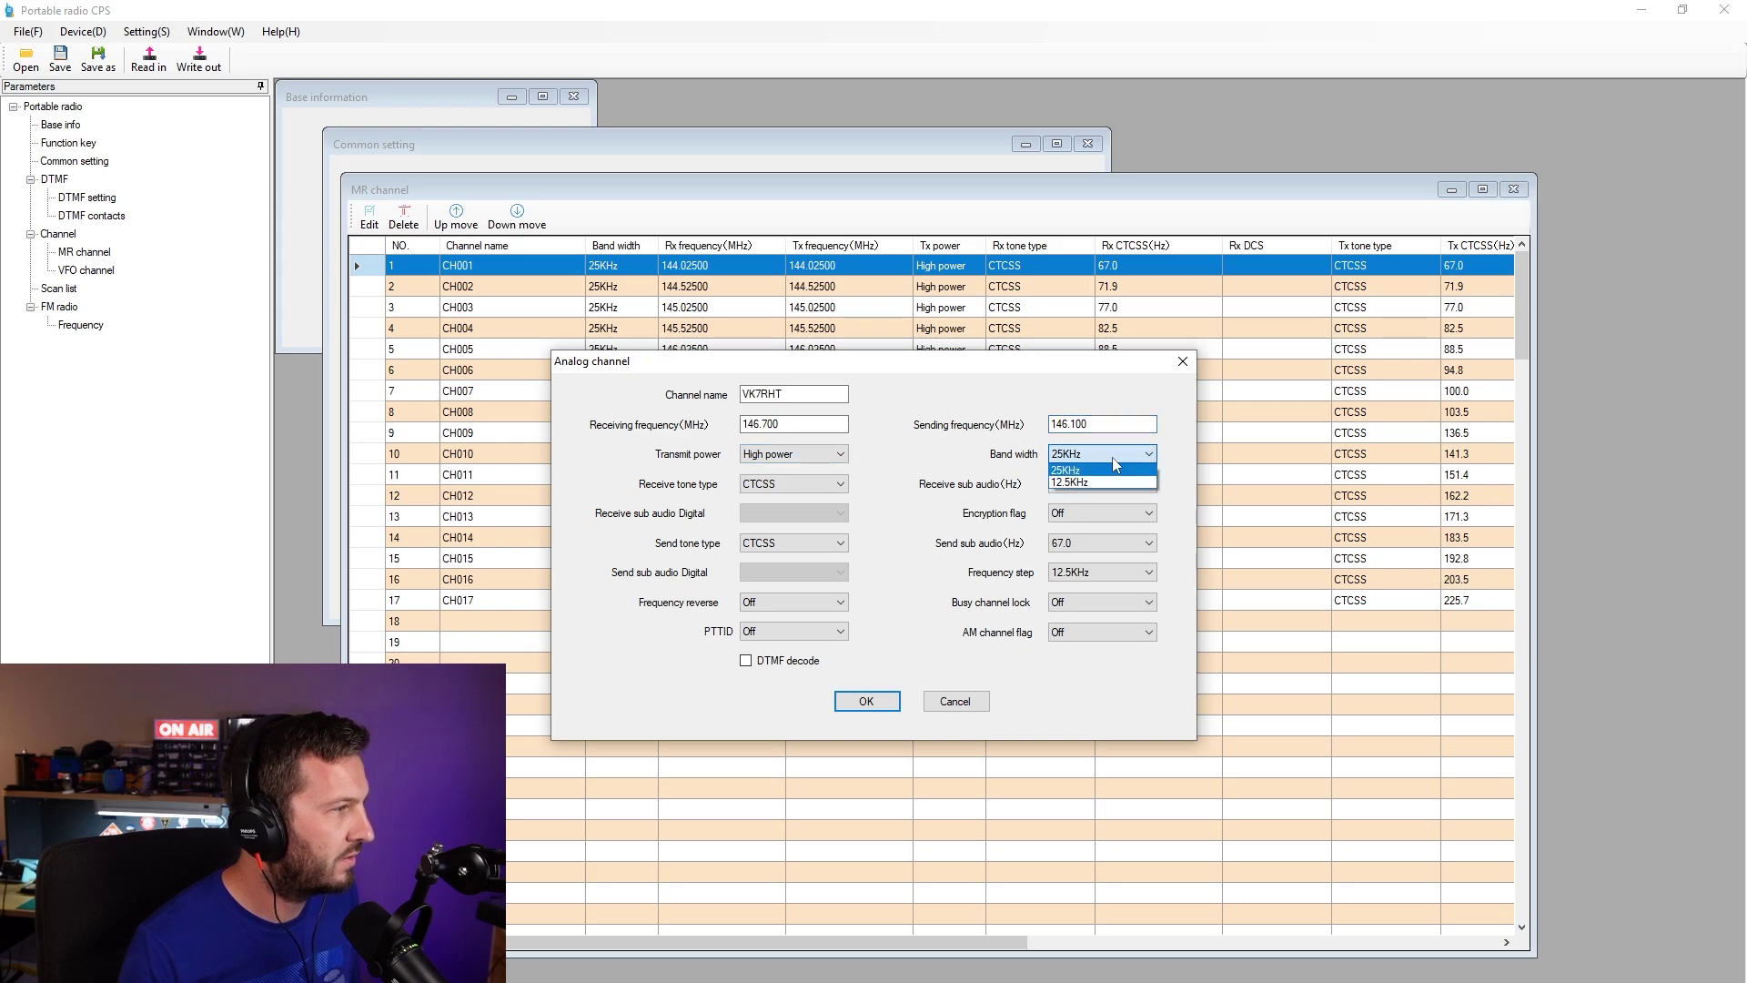
click(1101, 465)
click(789, 485)
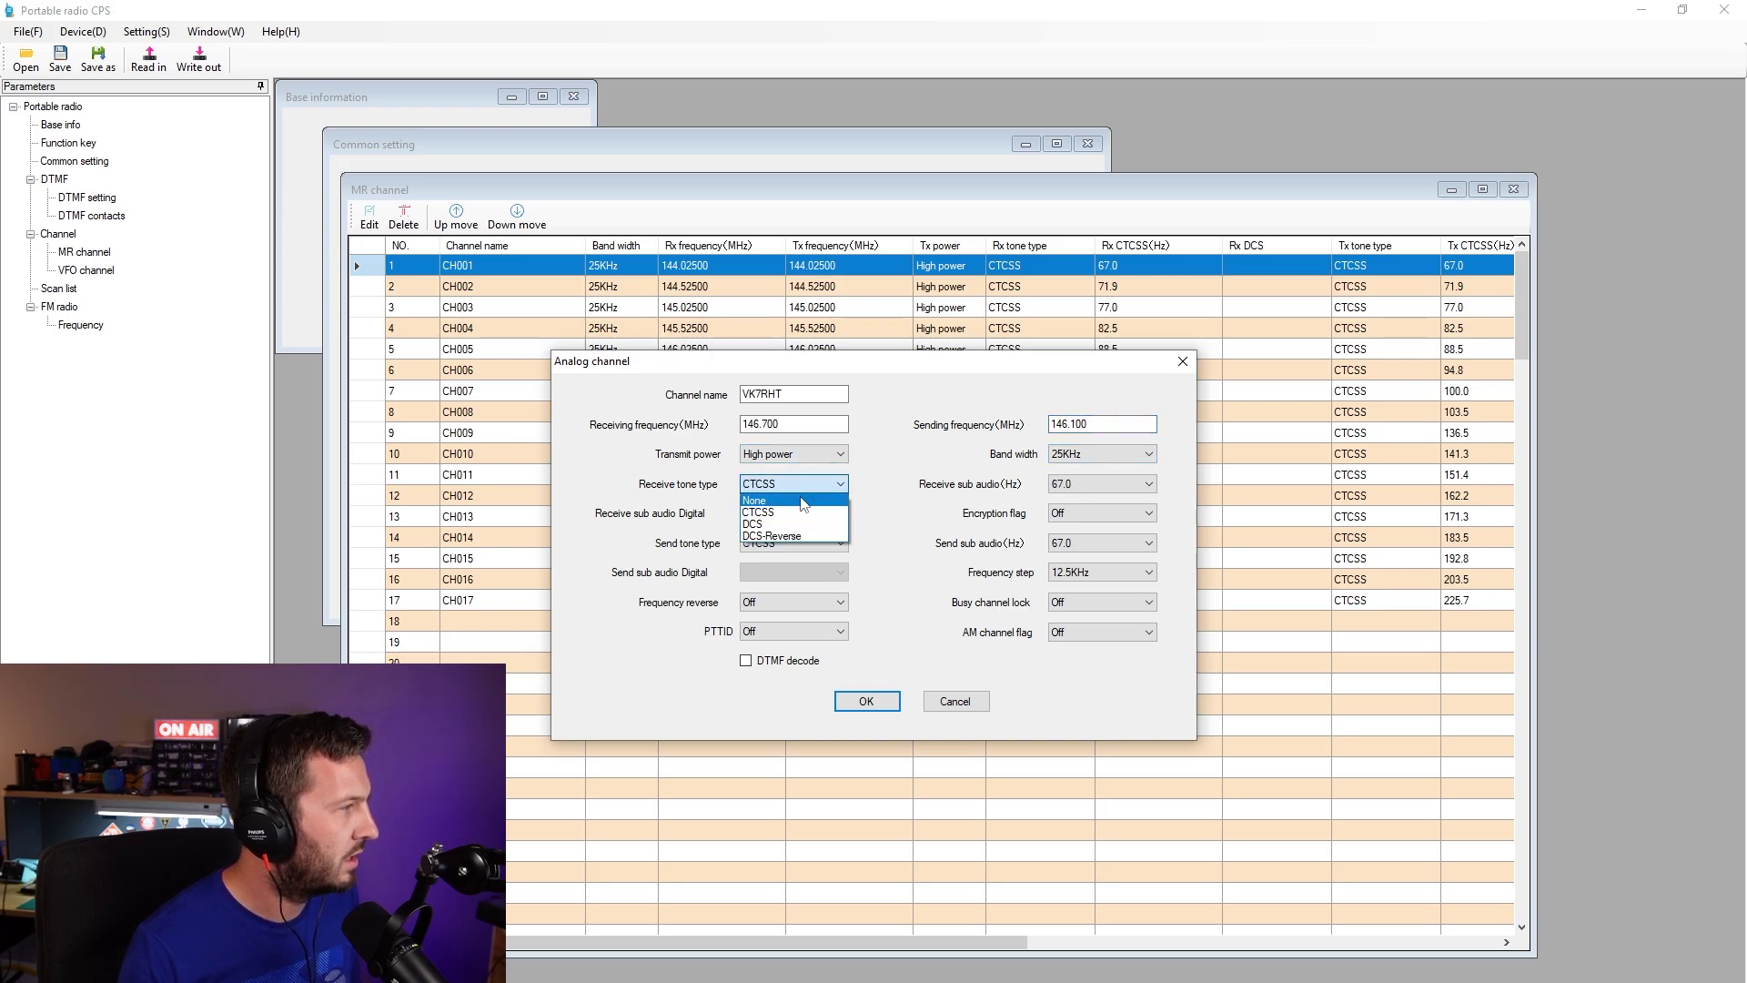
click(763, 498)
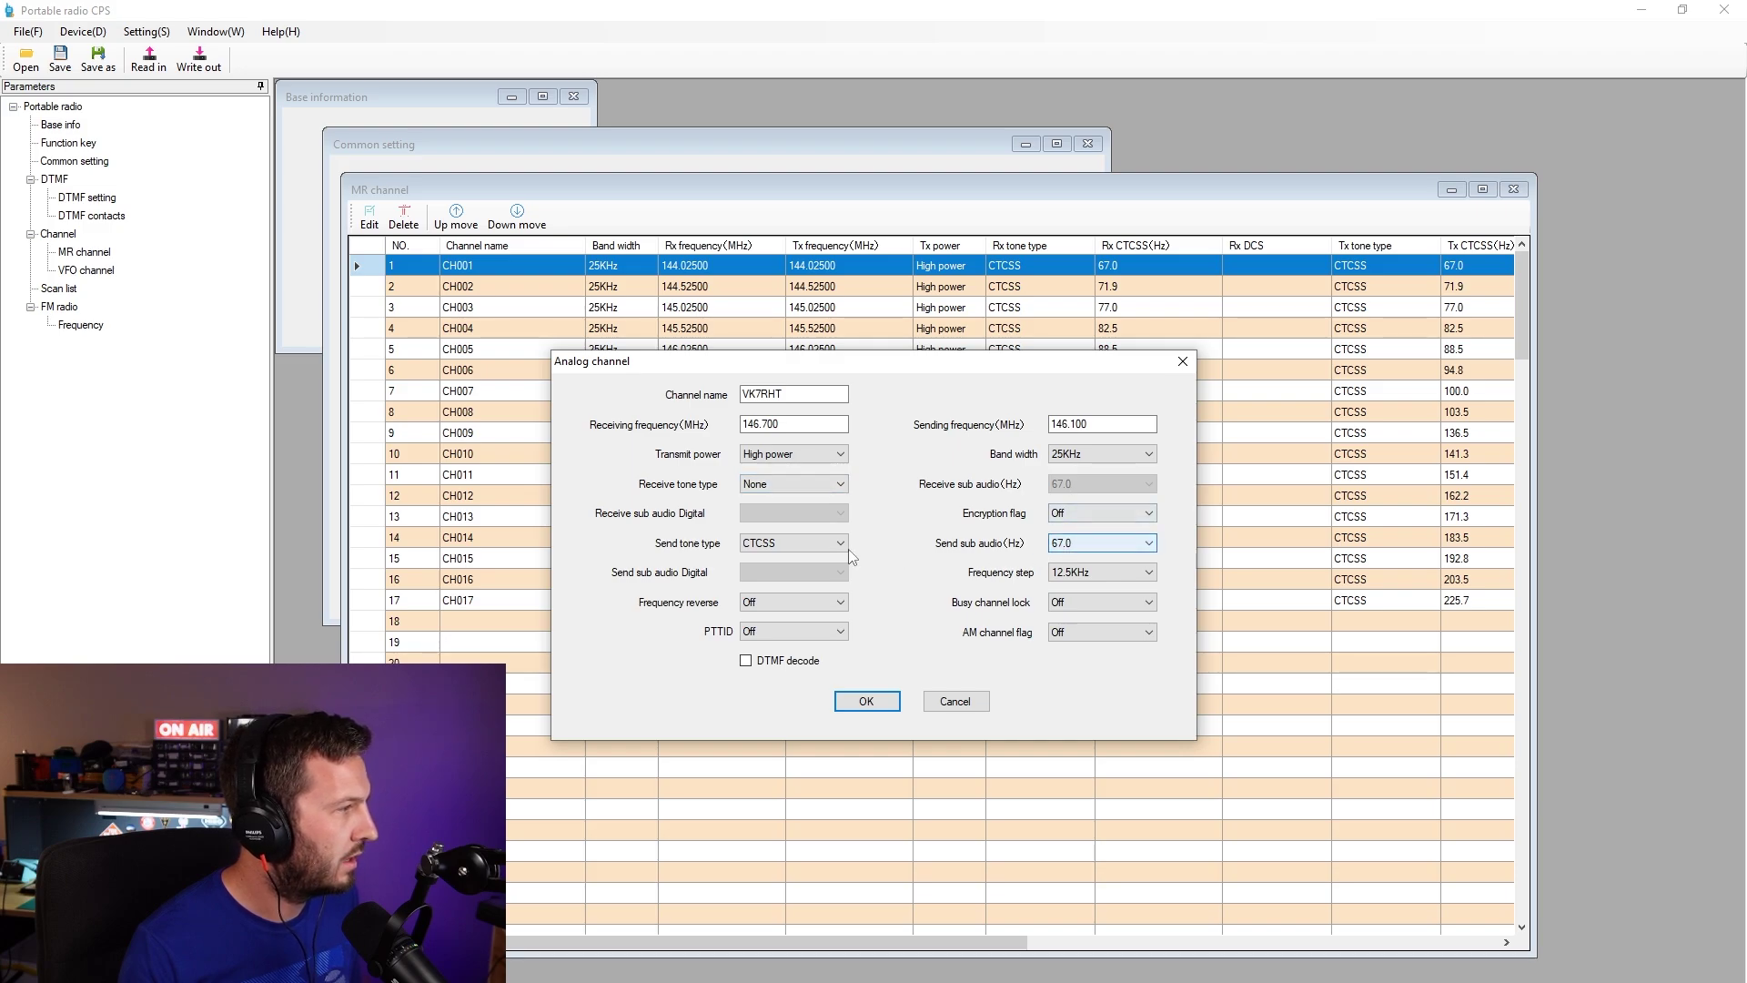
click(1110, 544)
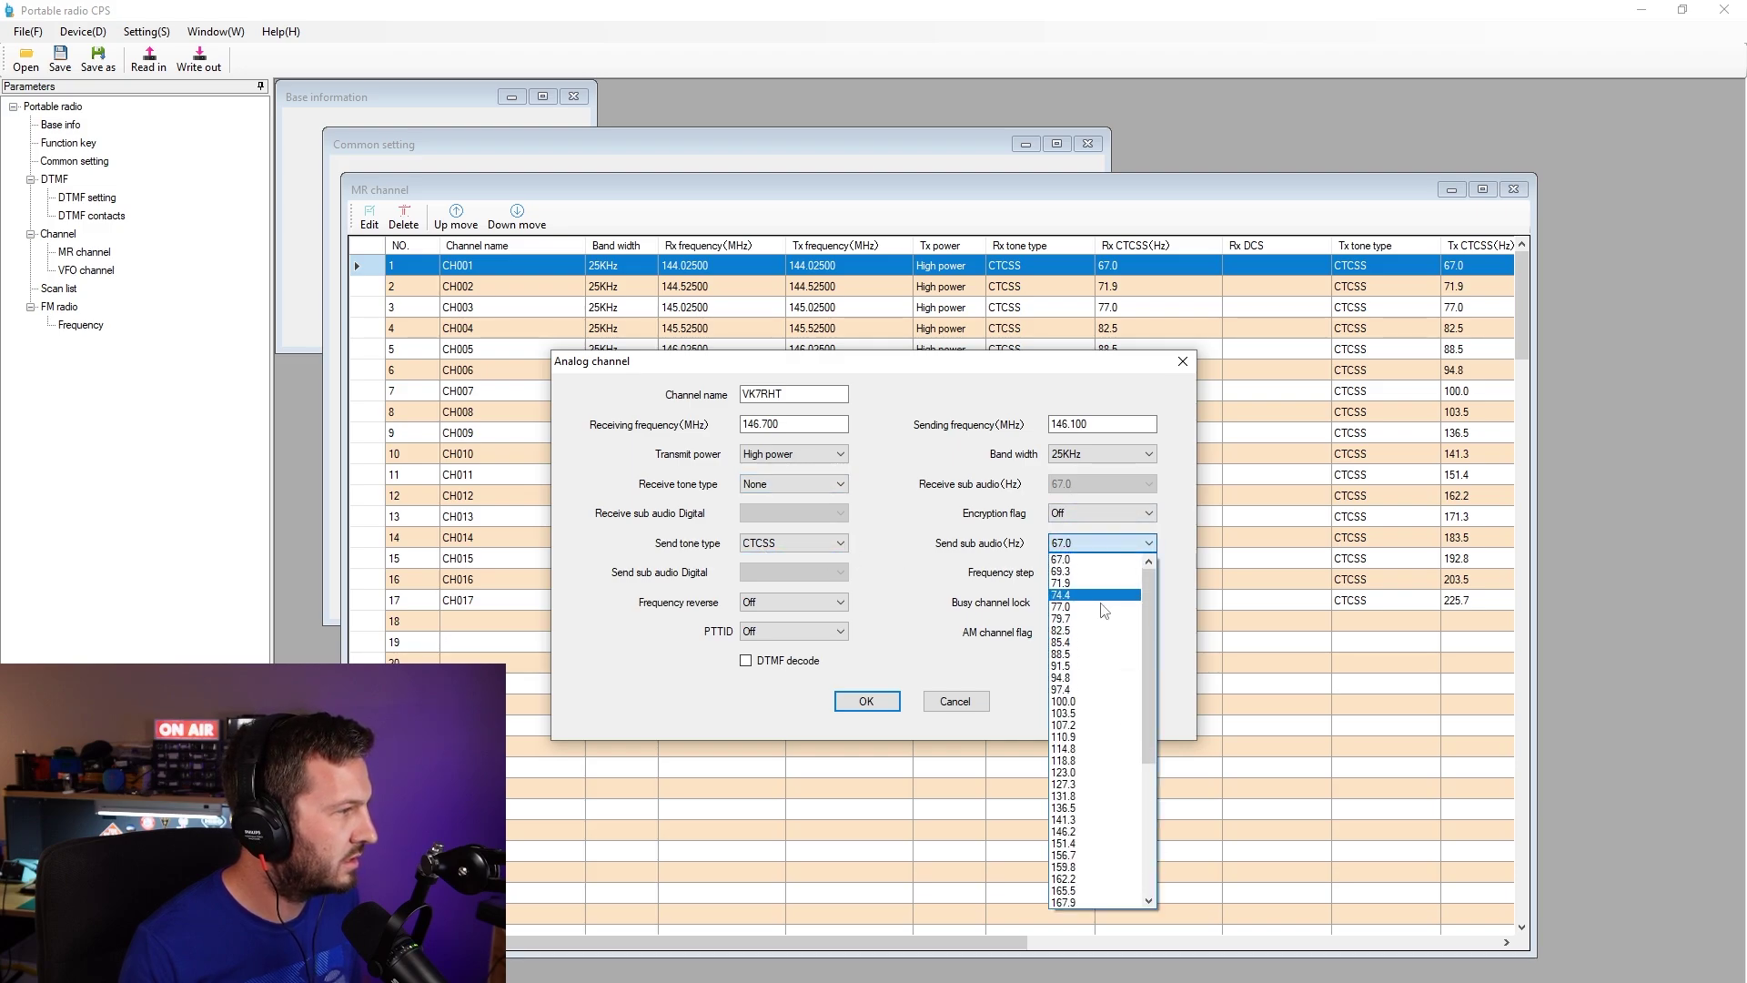
click(1100, 819)
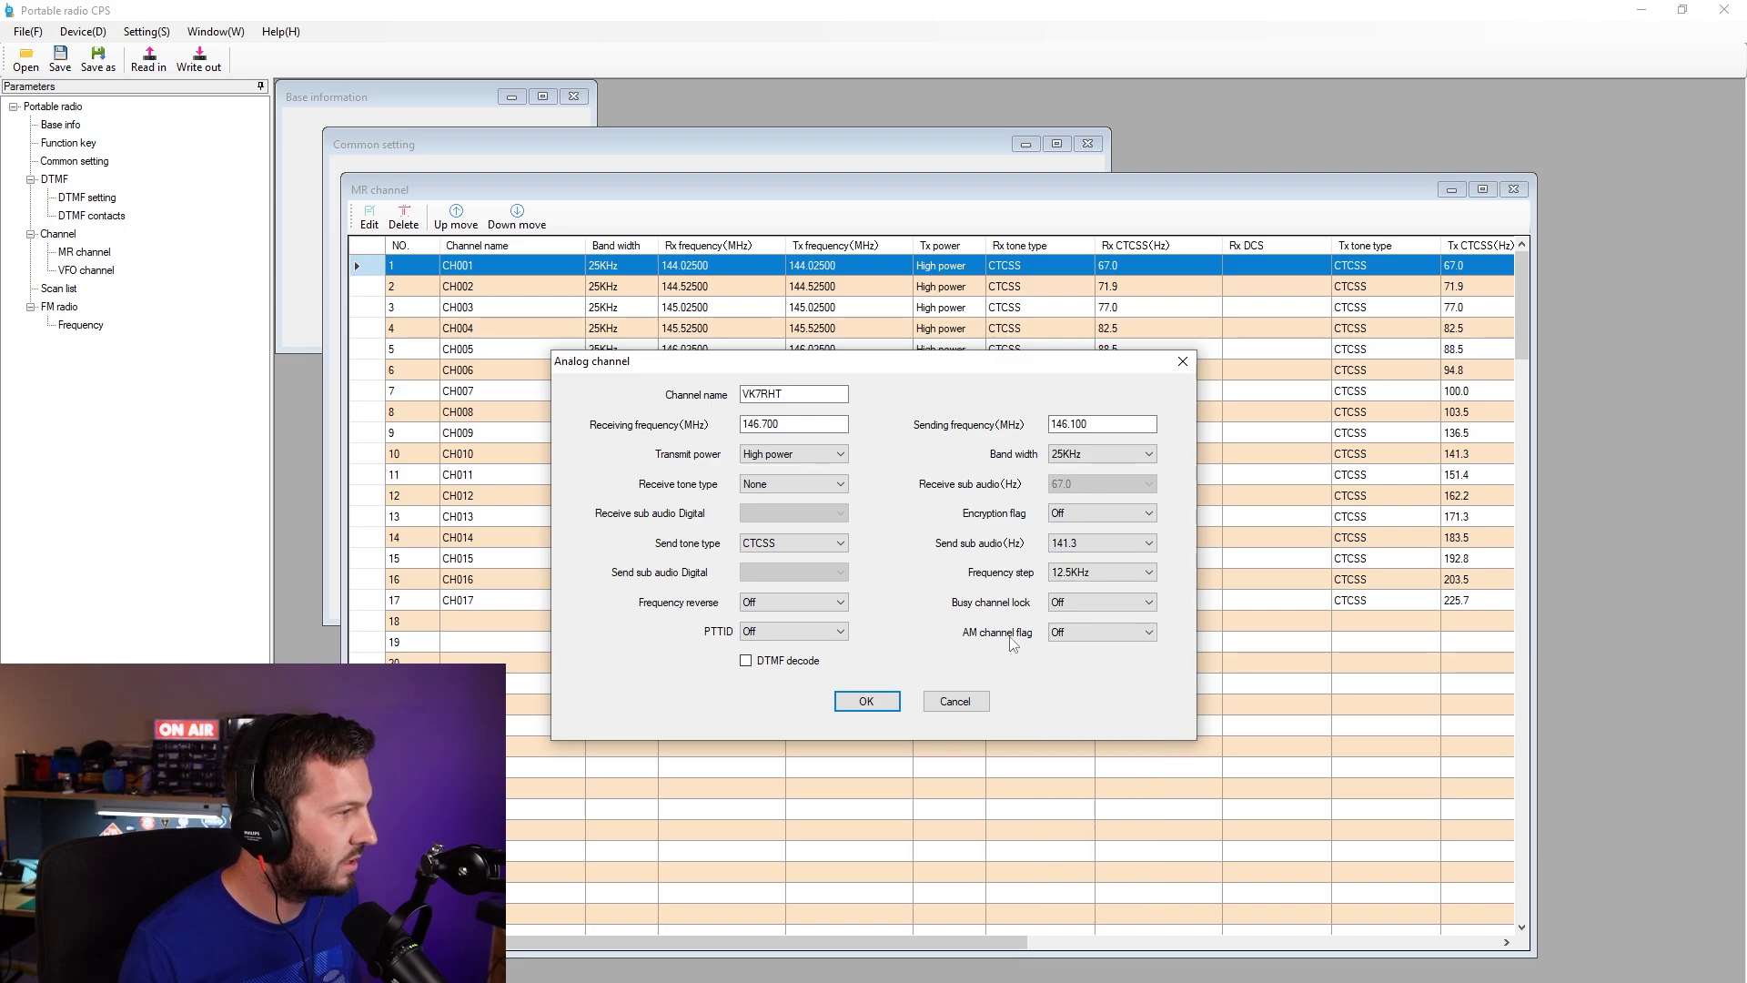
- Keep 12.5KHz step with frequency reverse and PTTID off, and save channel 1
click(1089, 573)
click(1090, 574)
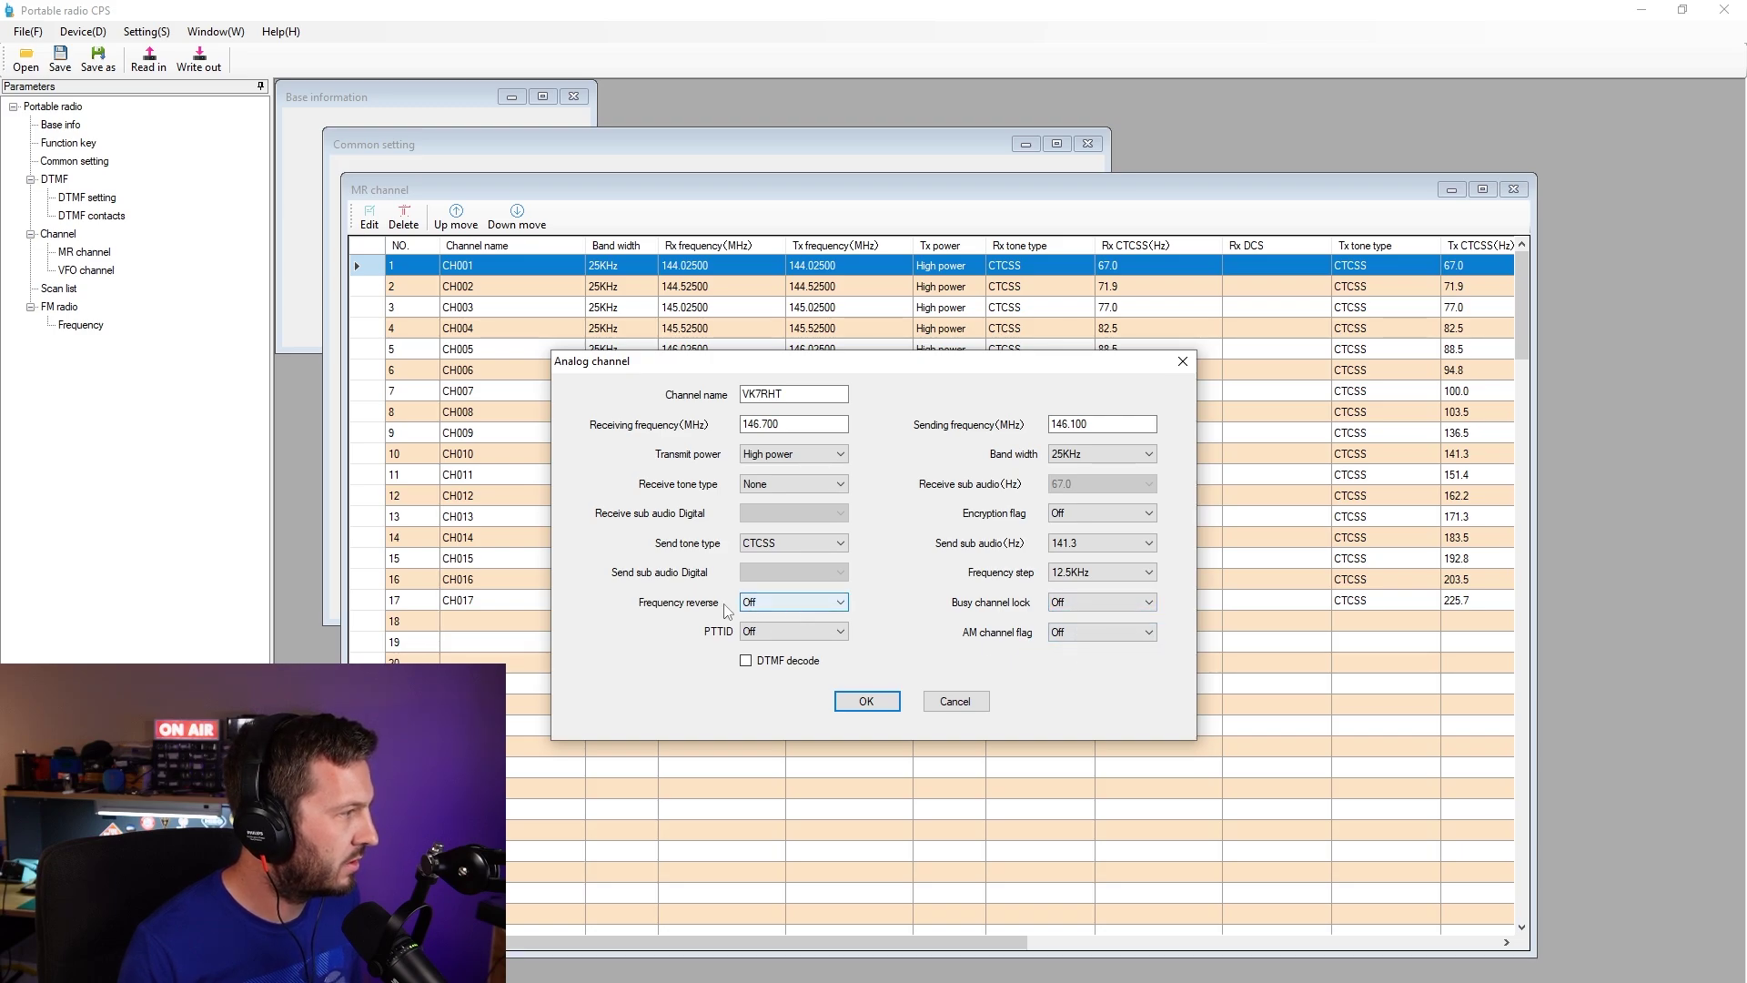
click(746, 605)
click(790, 615)
click(804, 637)
click(814, 634)
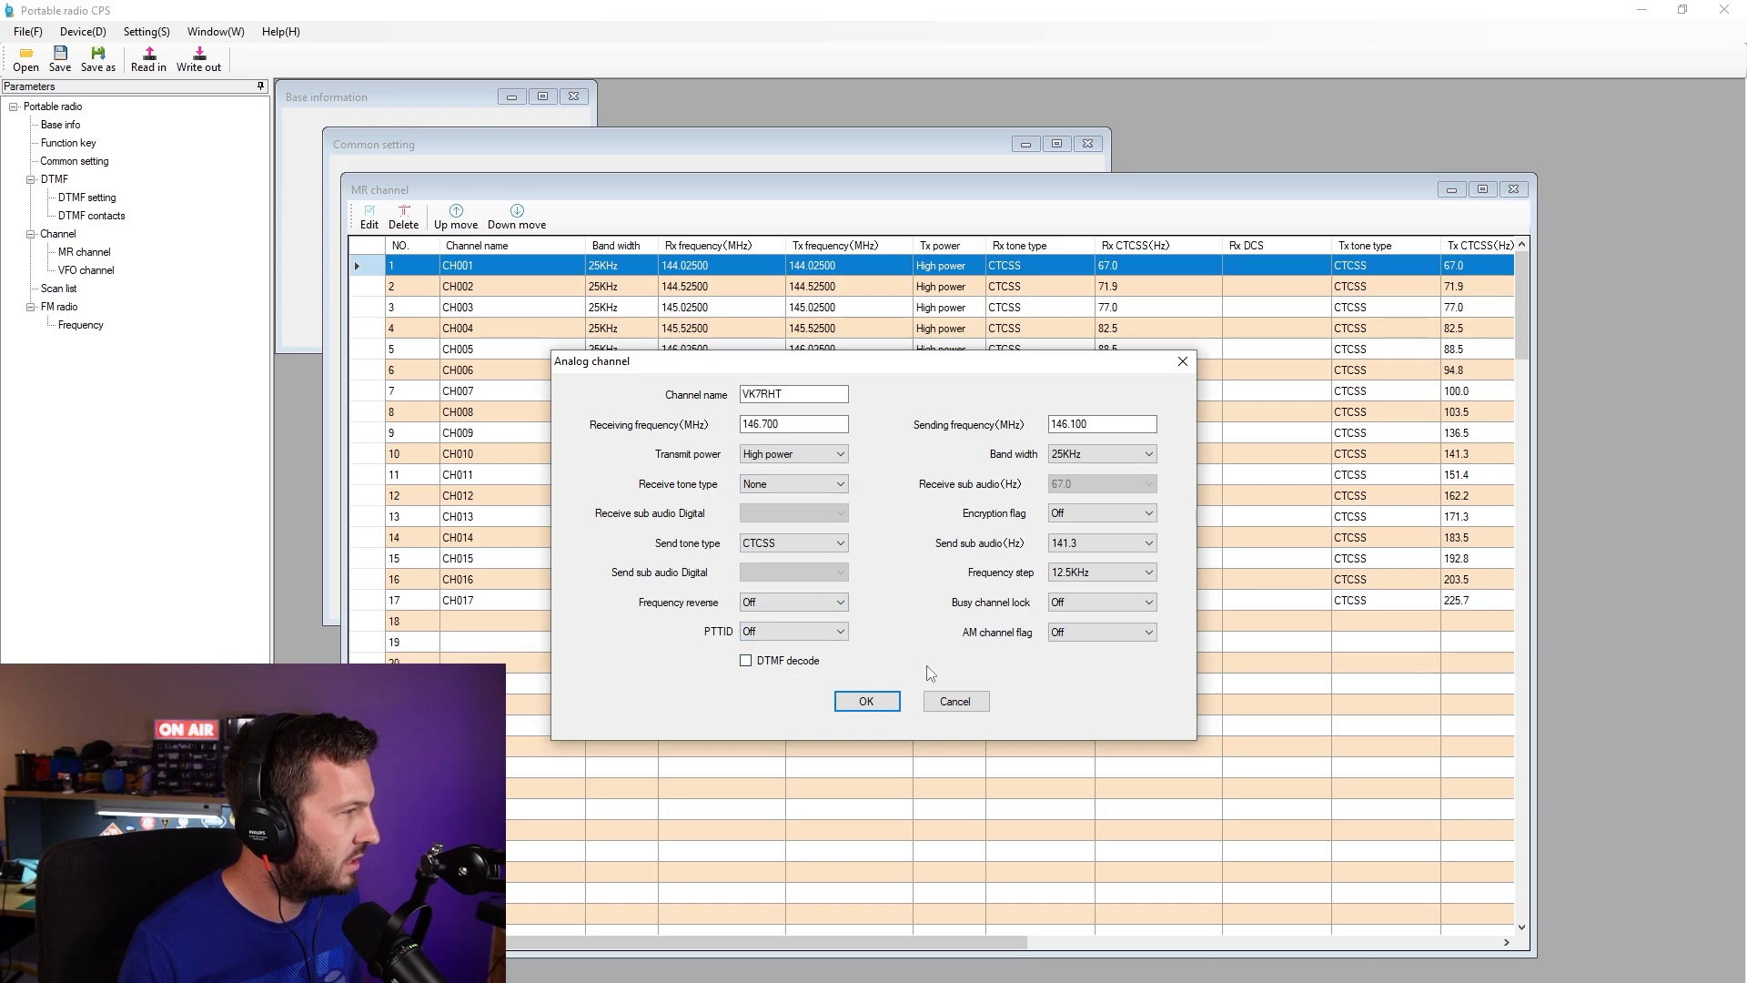
click(866, 700)
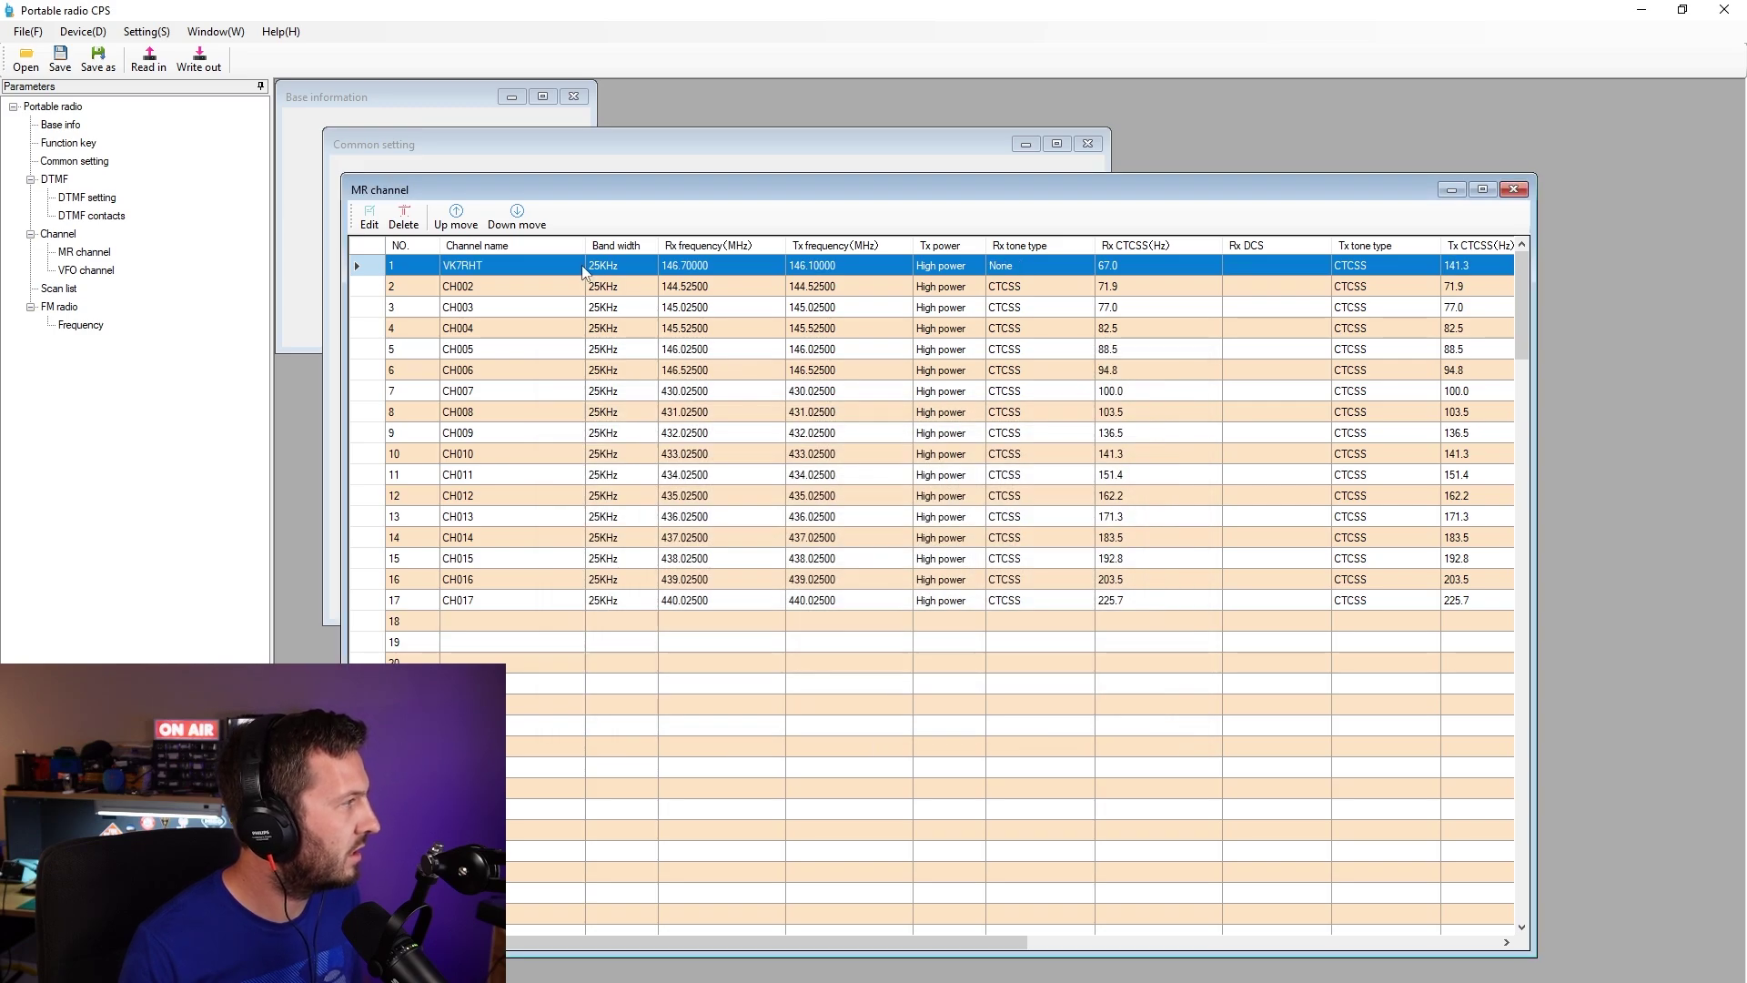
- Check the VK7RHT row and open CH002's editor, closing it without changes
click(509, 218)
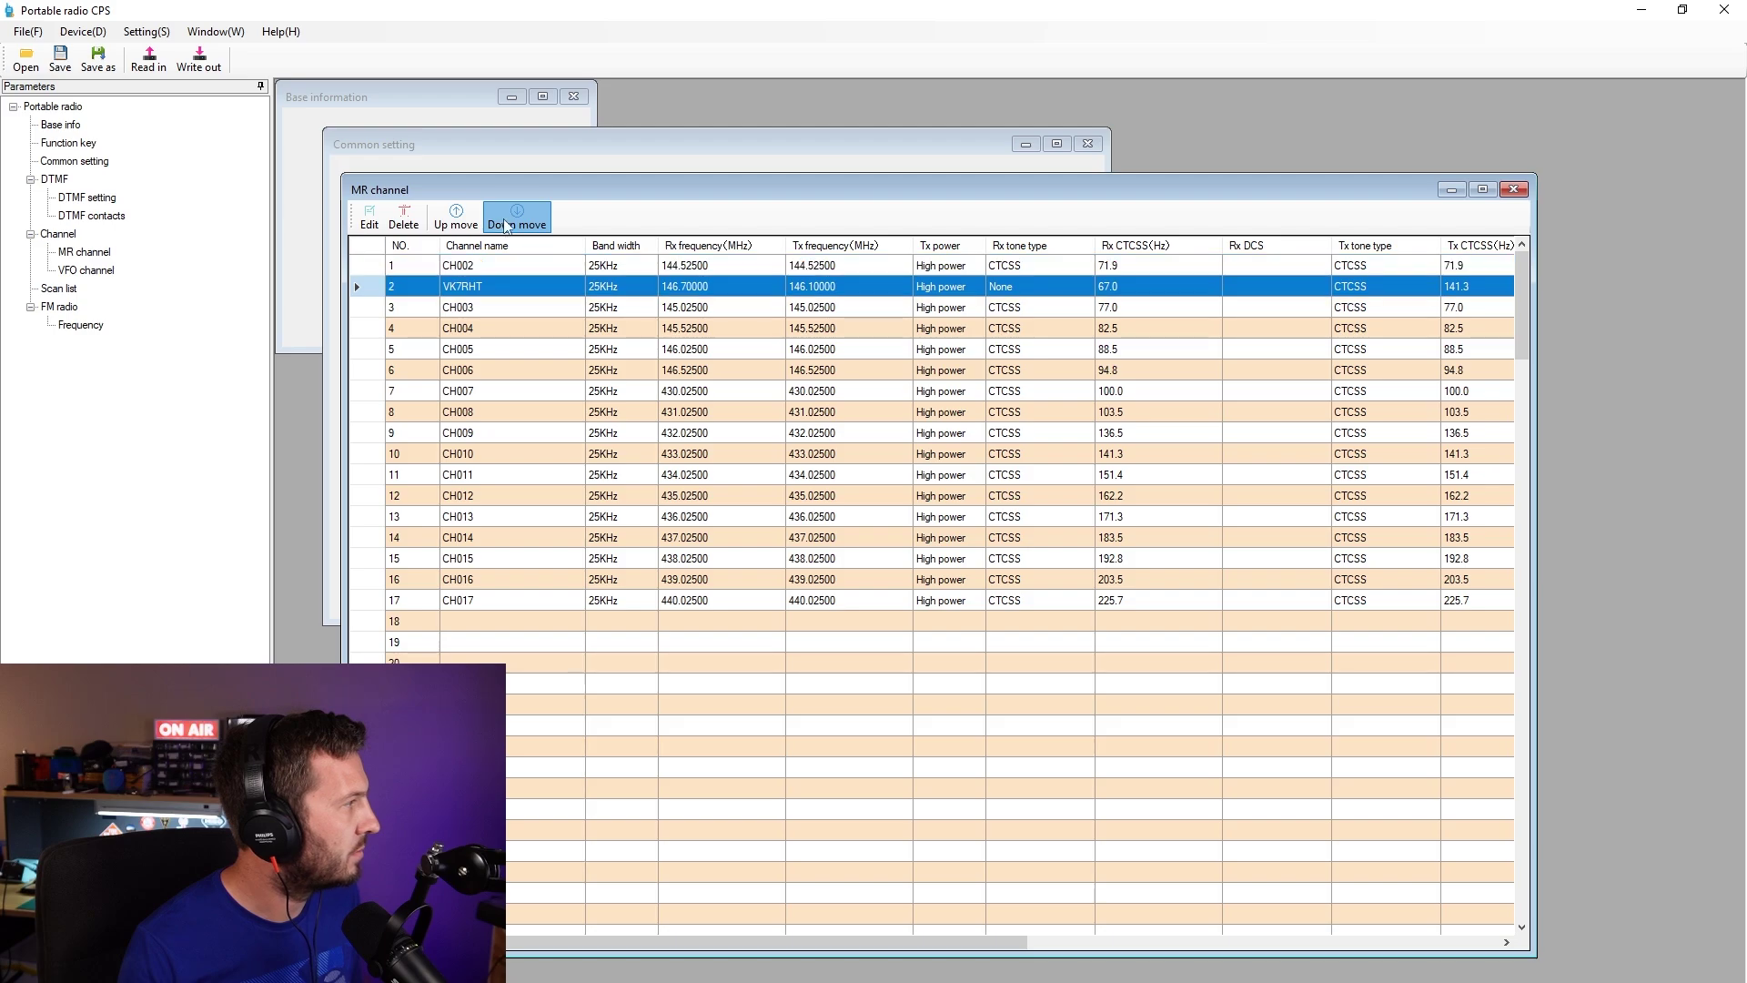
click(510, 219)
click(509, 218)
click(466, 225)
click(466, 225)
click(466, 225)
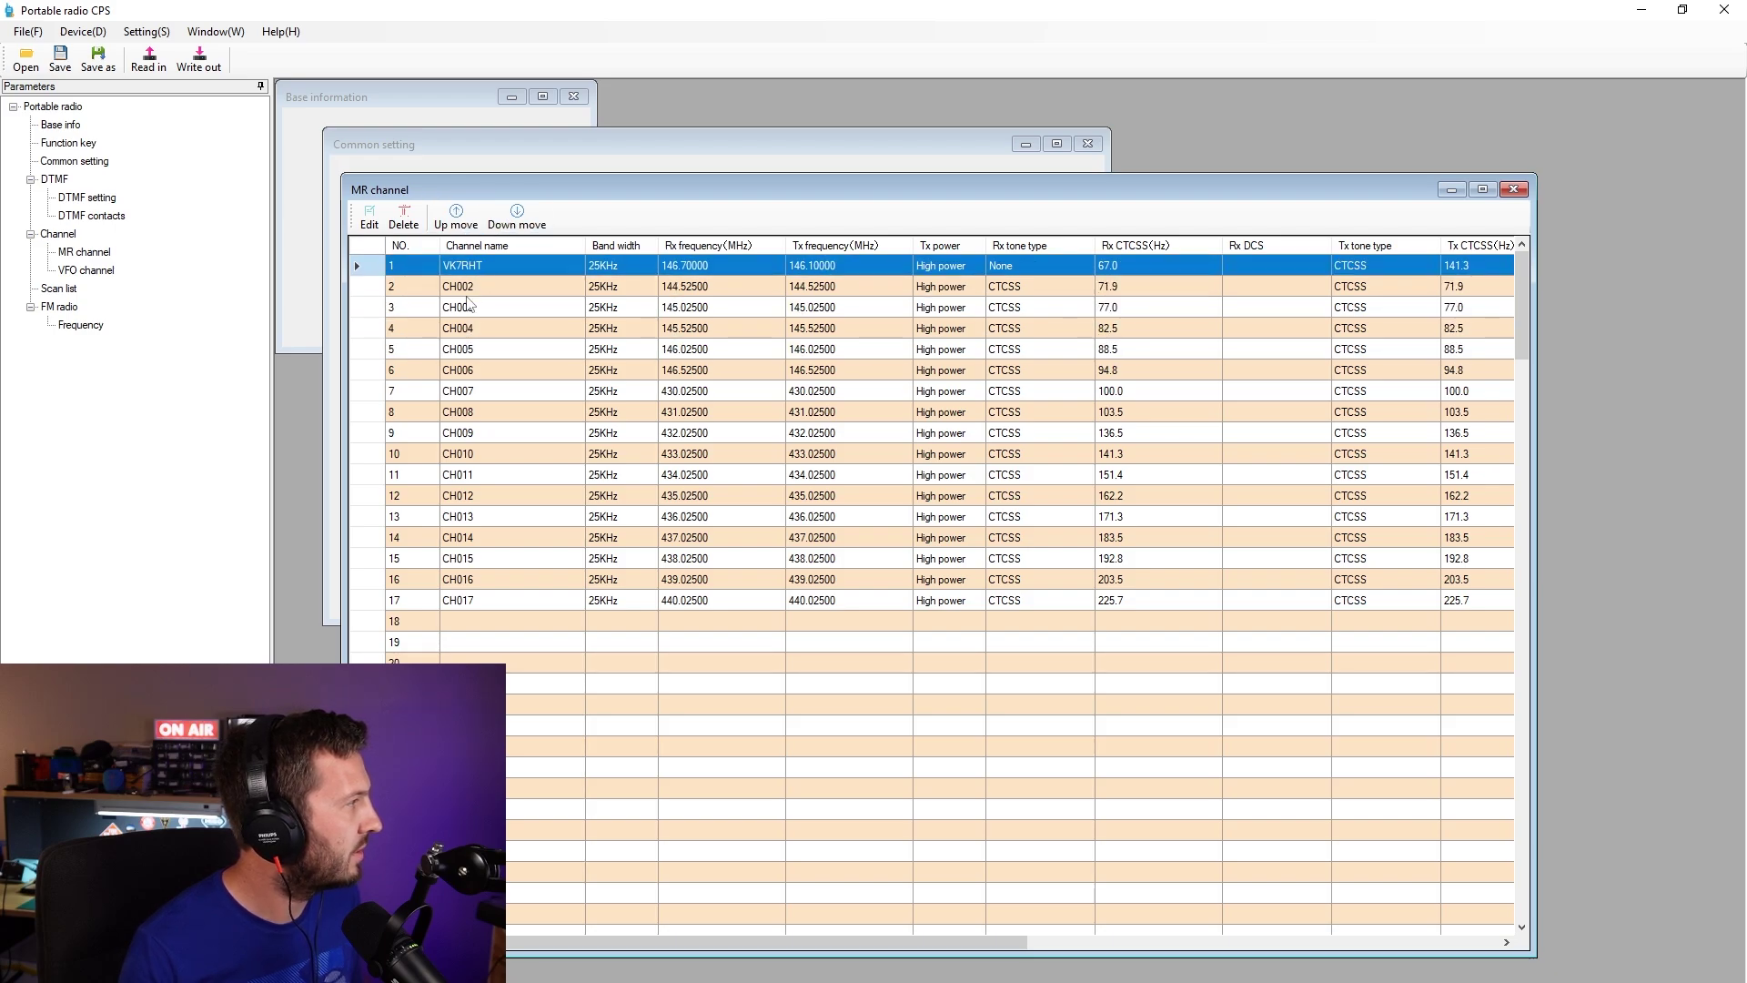
click(546, 288)
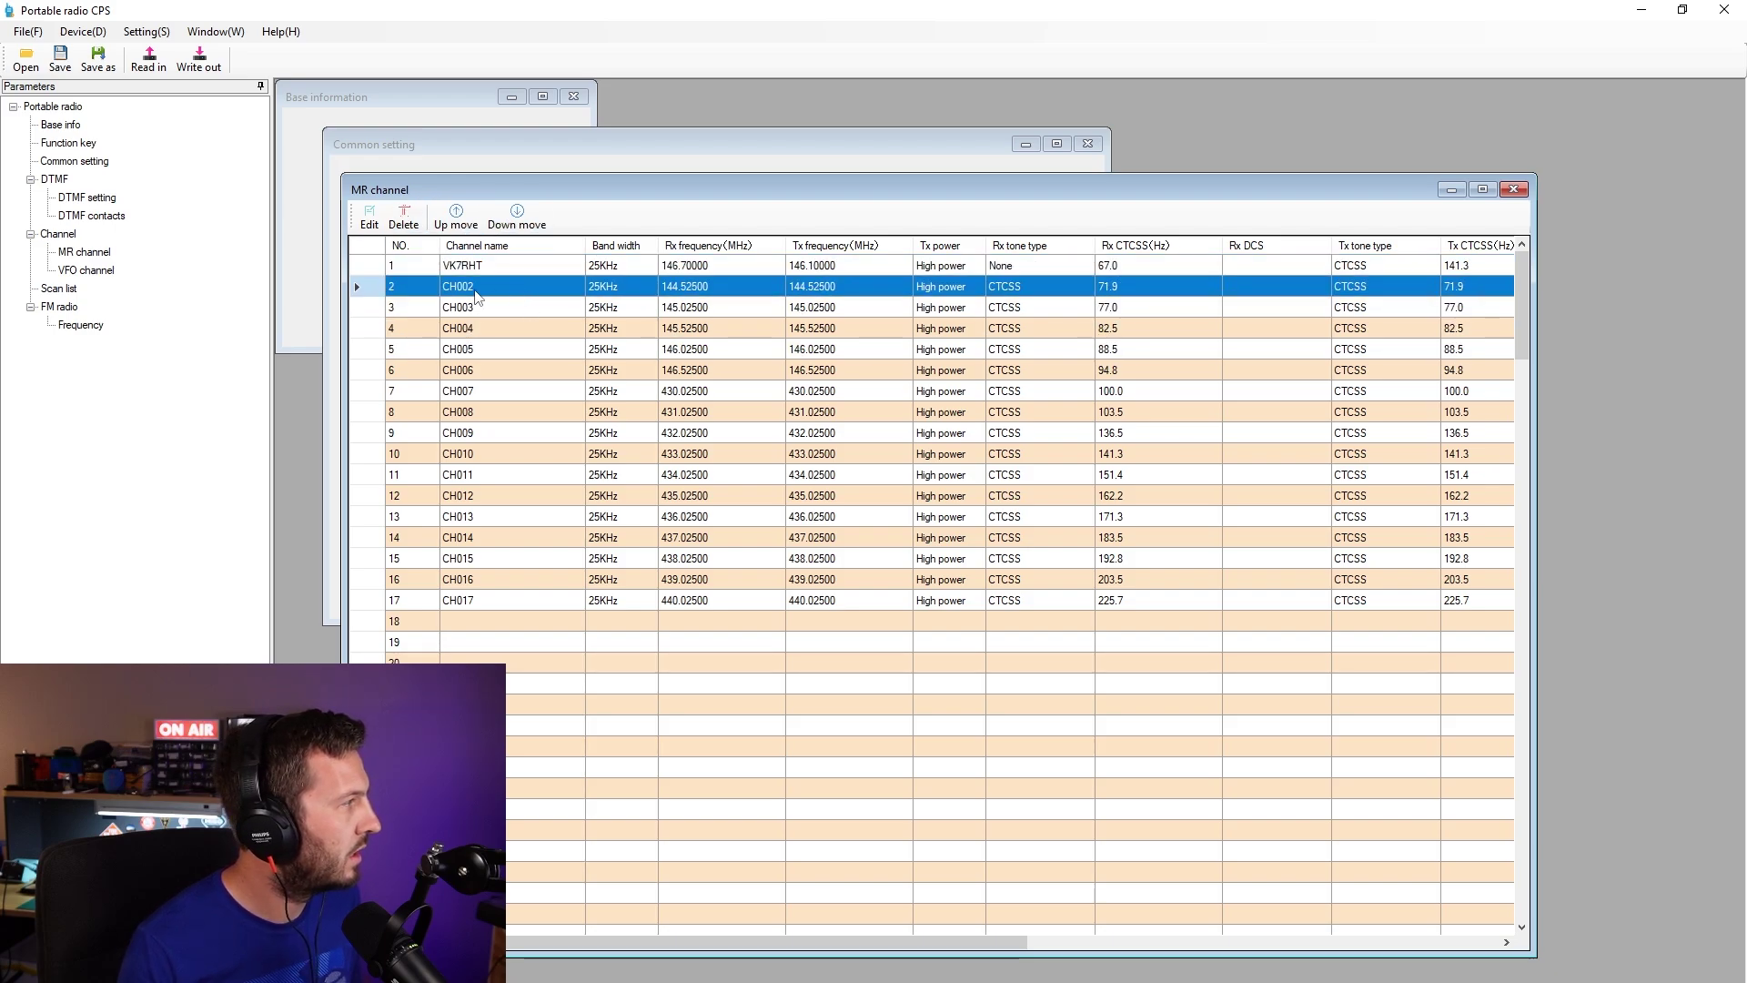
double_click(494, 297)
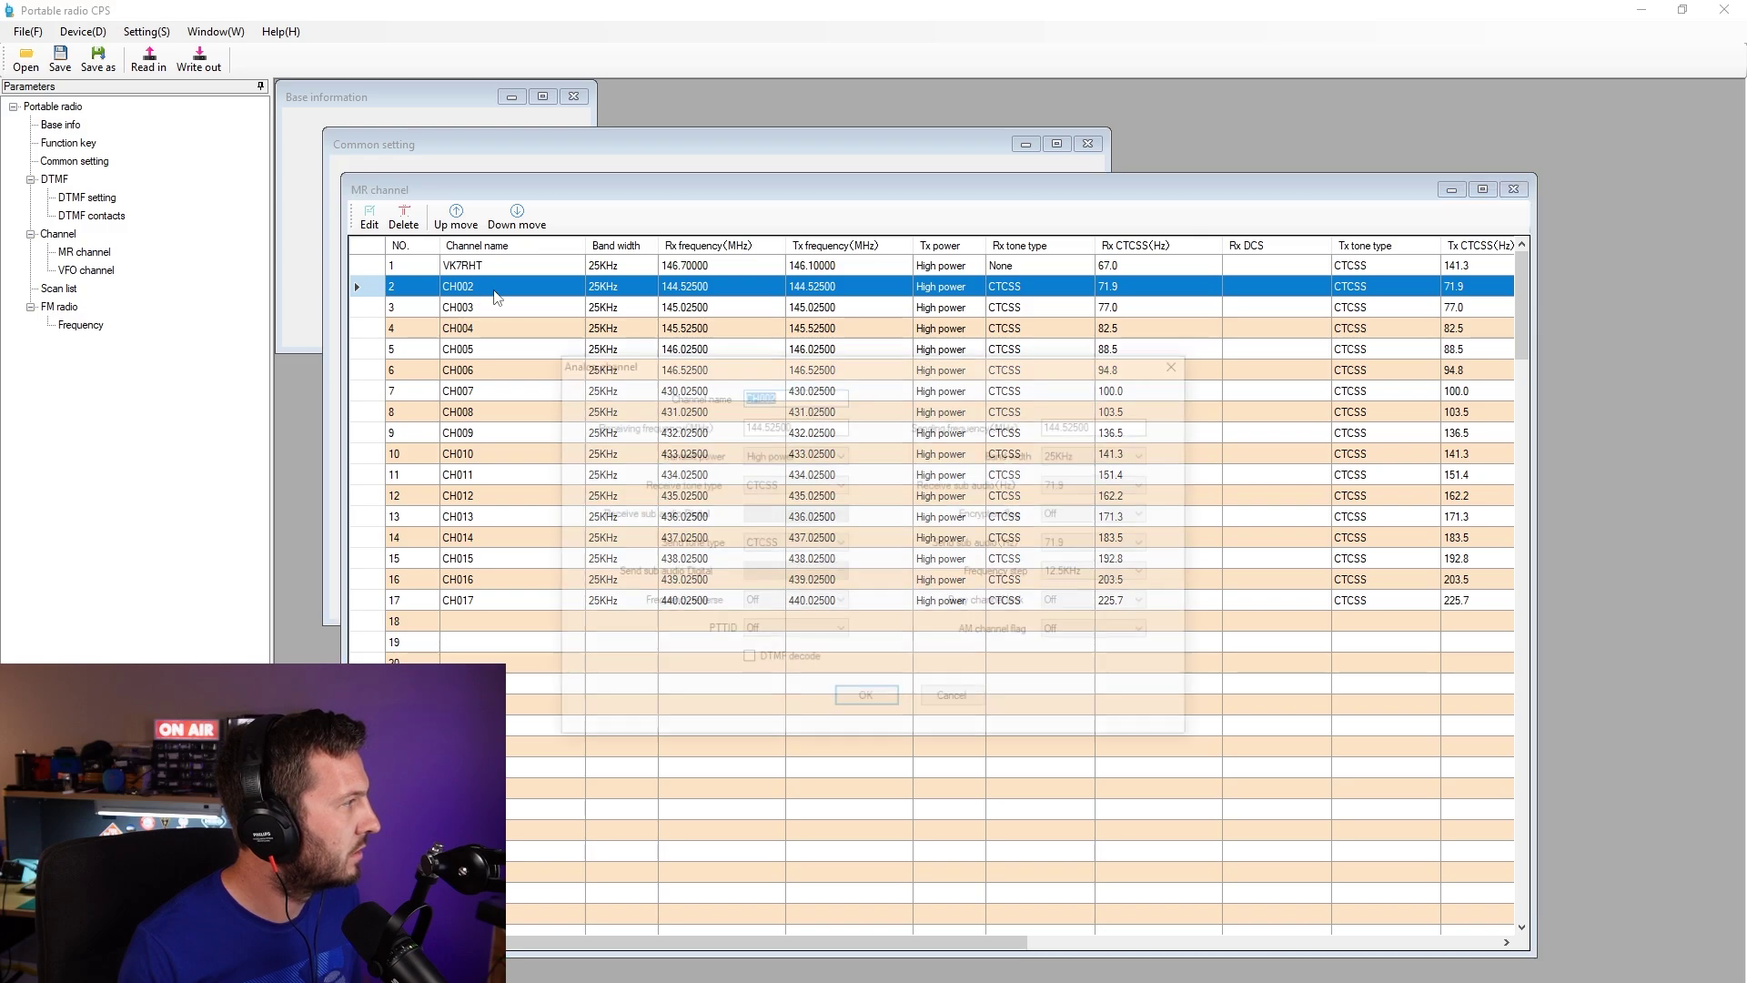
click(874, 702)
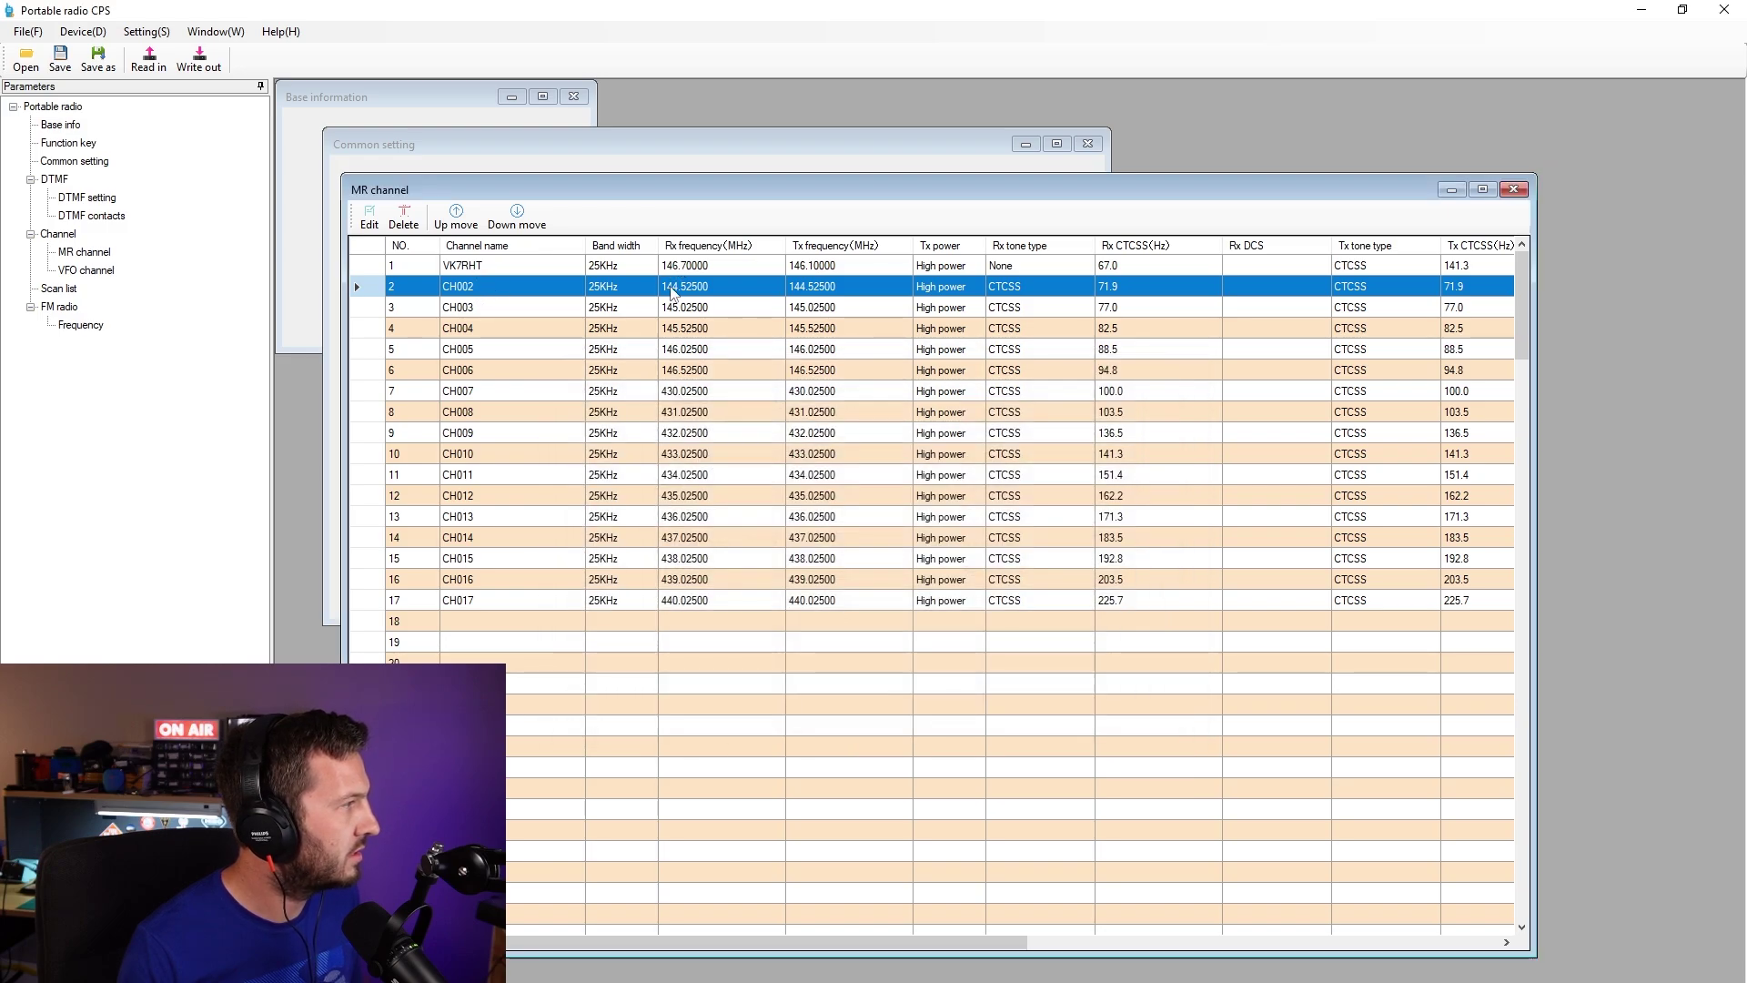
double_click(674, 288)
click(963, 699)
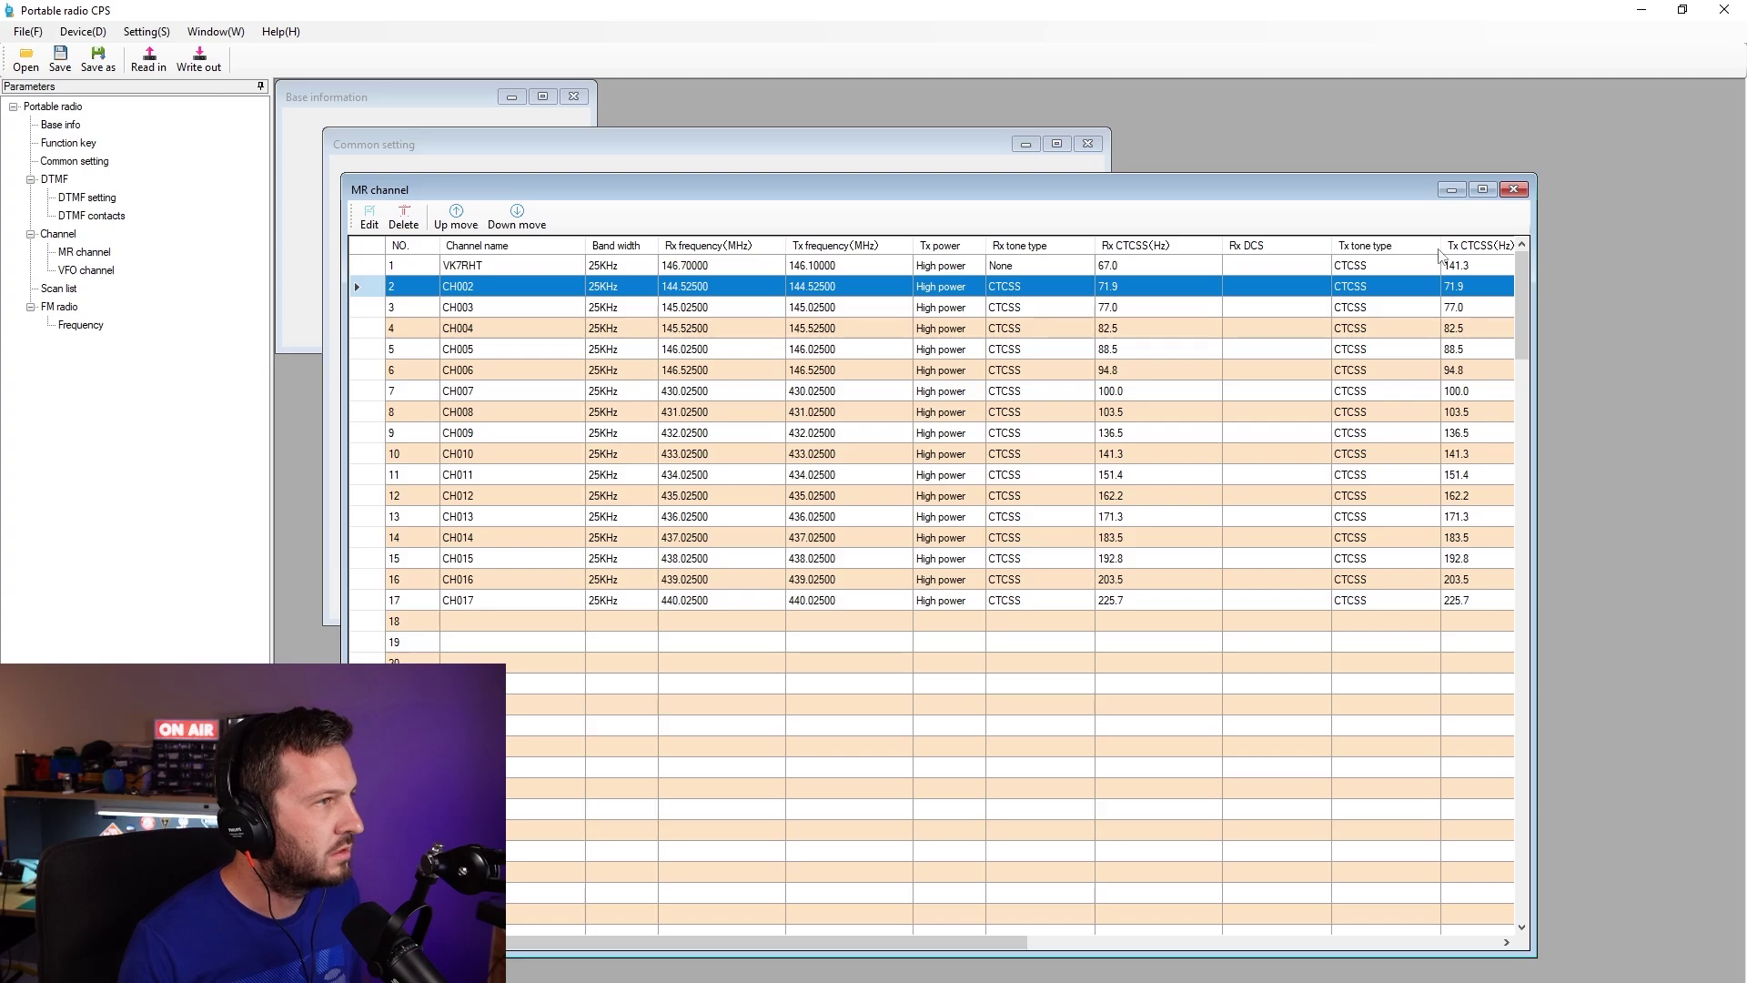
- Scroll through the MR channel list and open the VFO channel table
scroll(895, 778, down, 5)
scroll(895, 778, up, 5)
scroll(892, 819, down, 20)
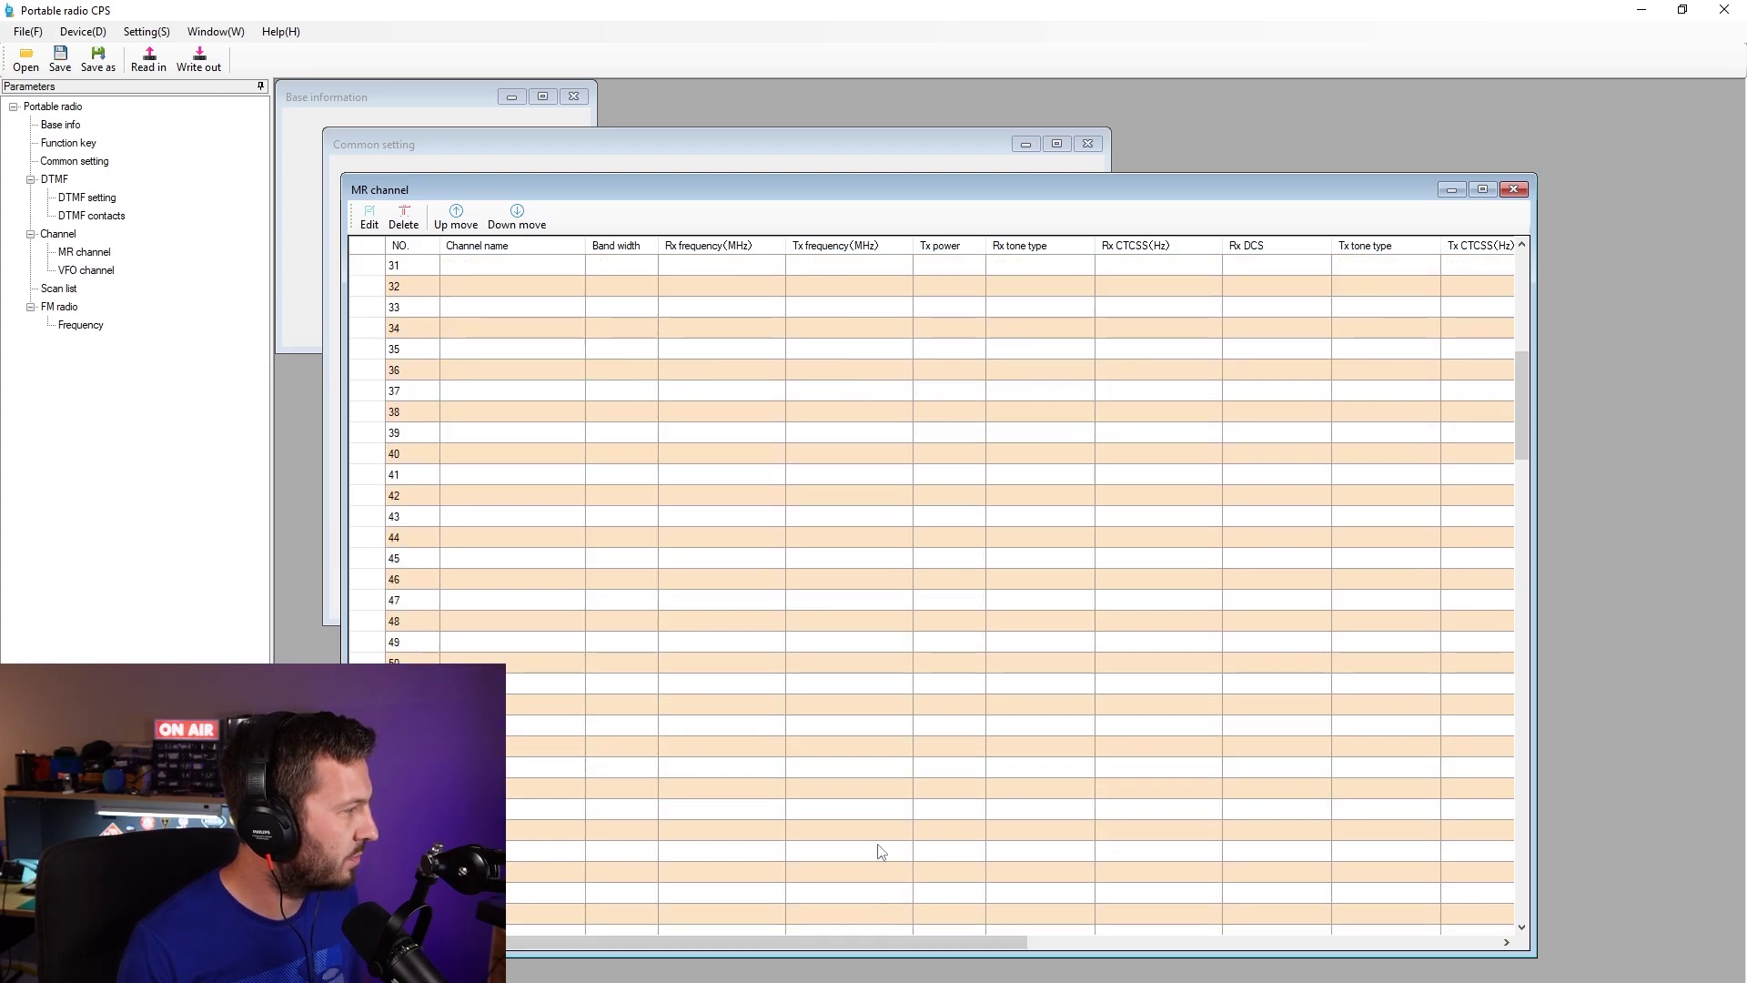
scroll(889, 855, down, 10)
scroll(889, 855, up, 20)
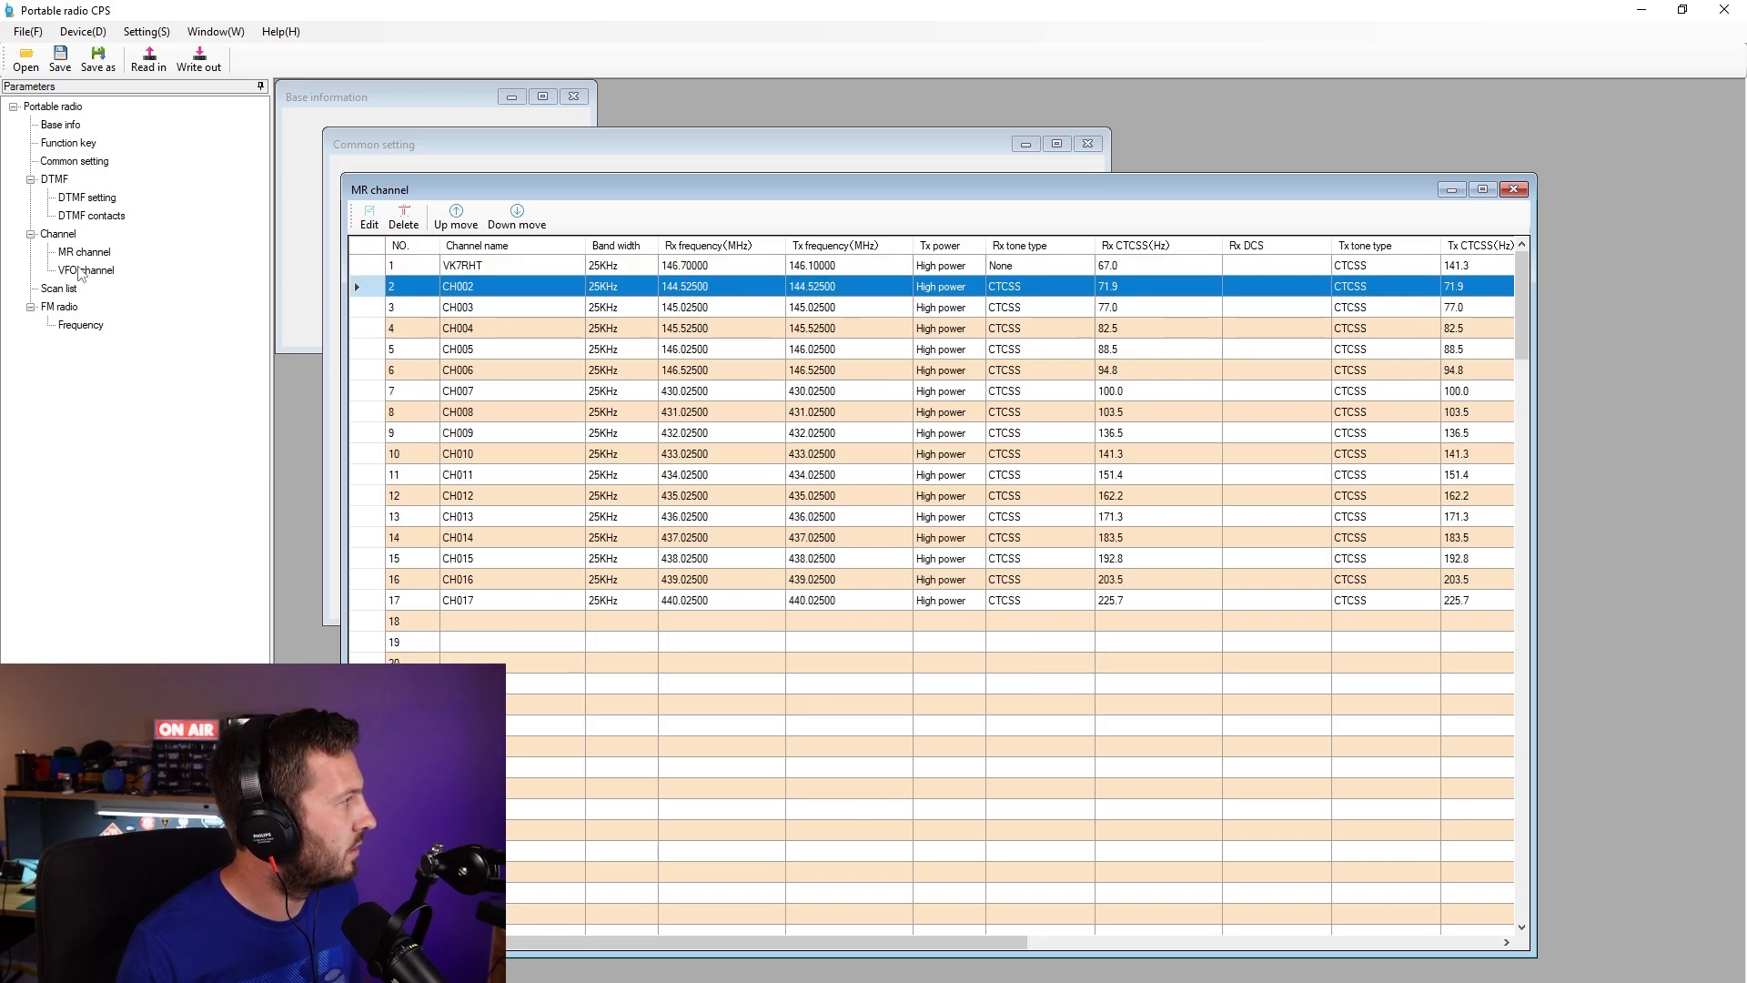
click(85, 270)
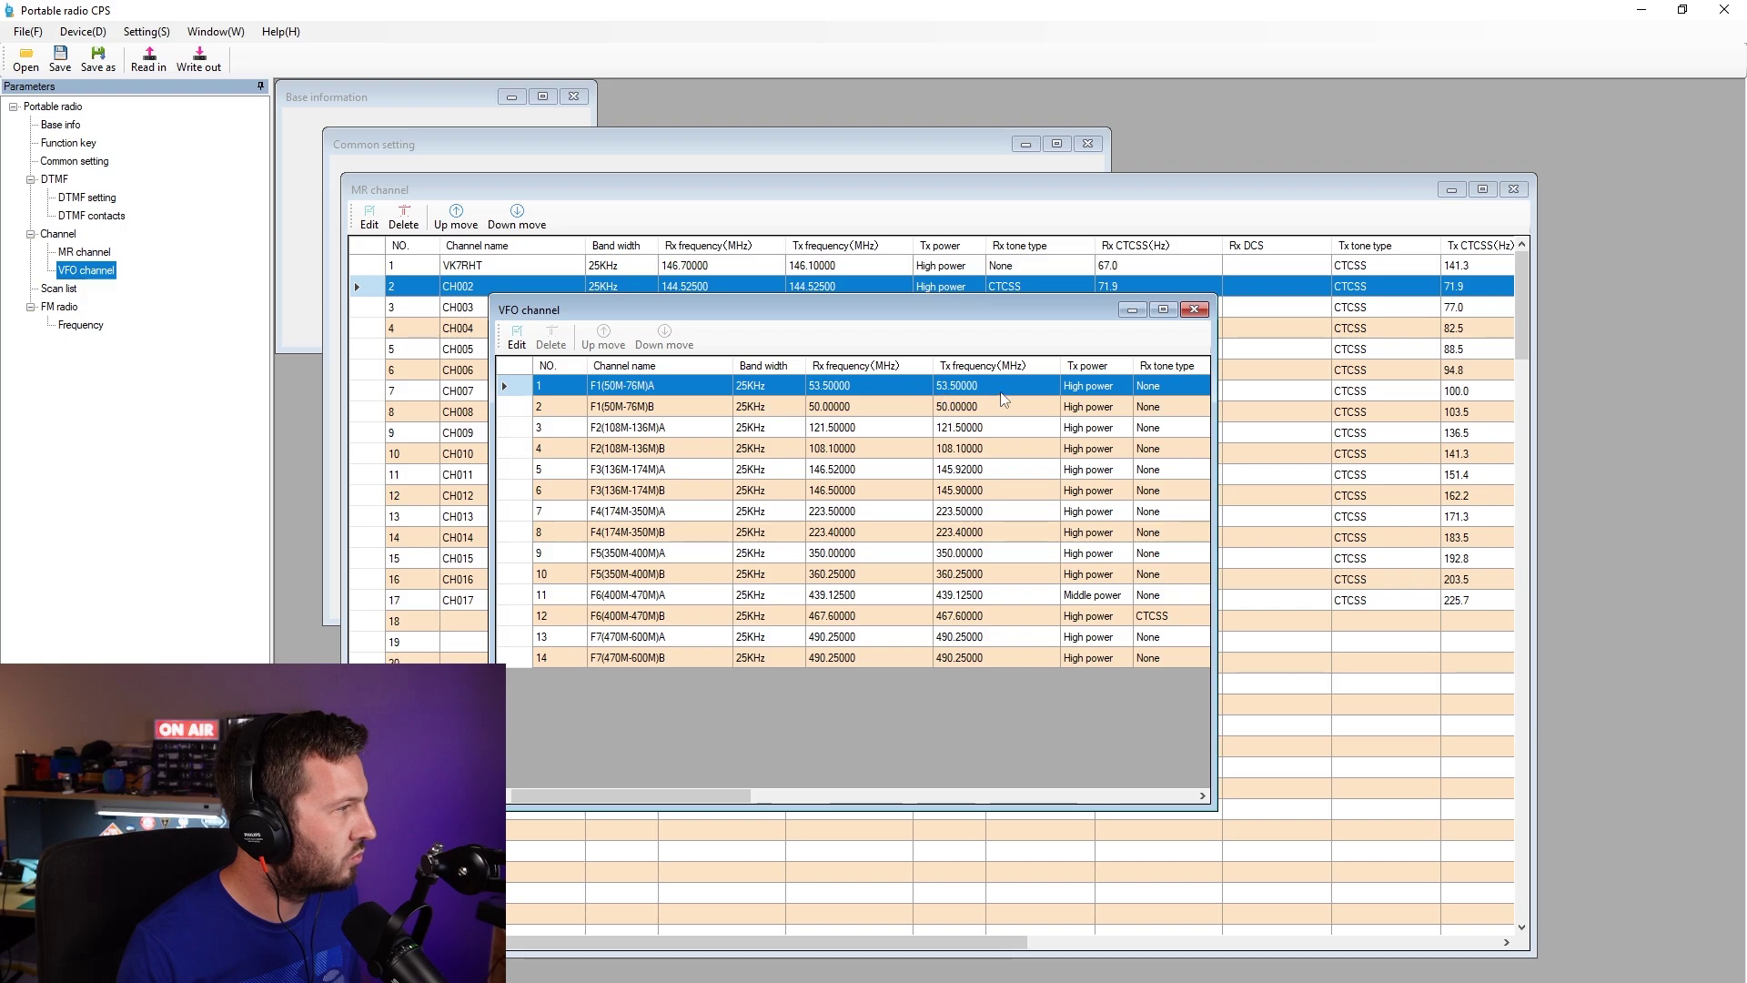
- Widen the VFO table and enter 40.000 MHz as F1's receiving frequency
drag(1214, 411, 1517, 404)
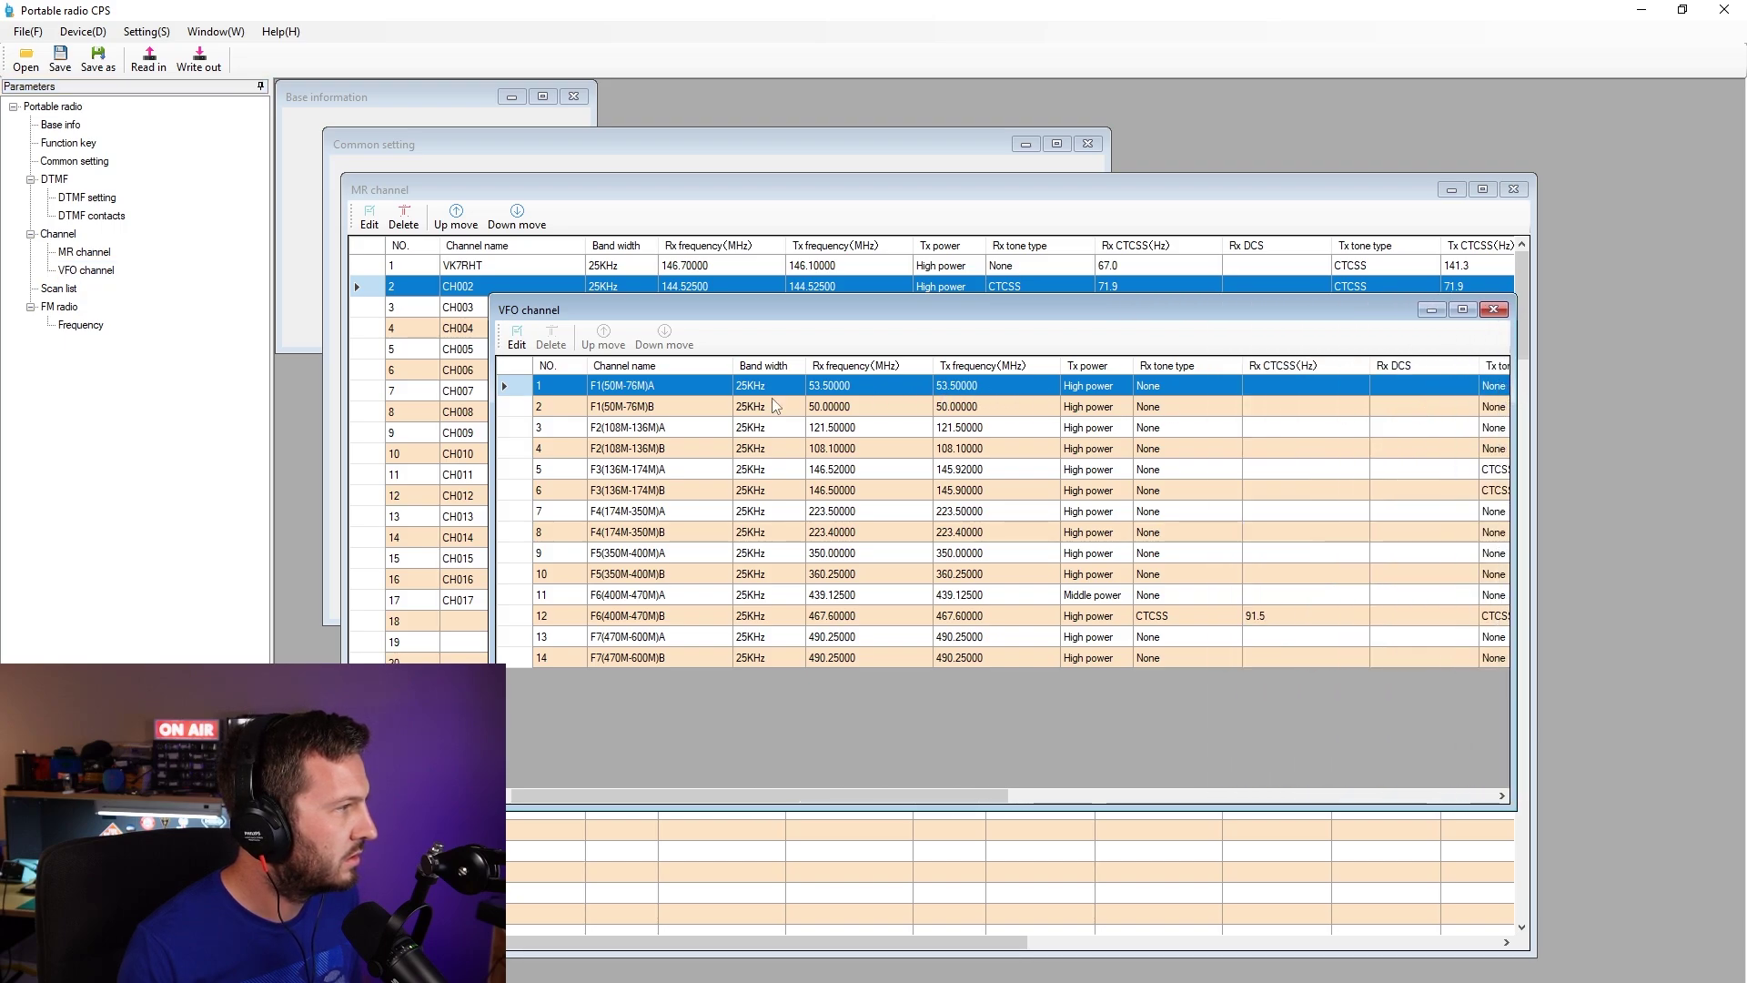
drag(491, 423, 336, 432)
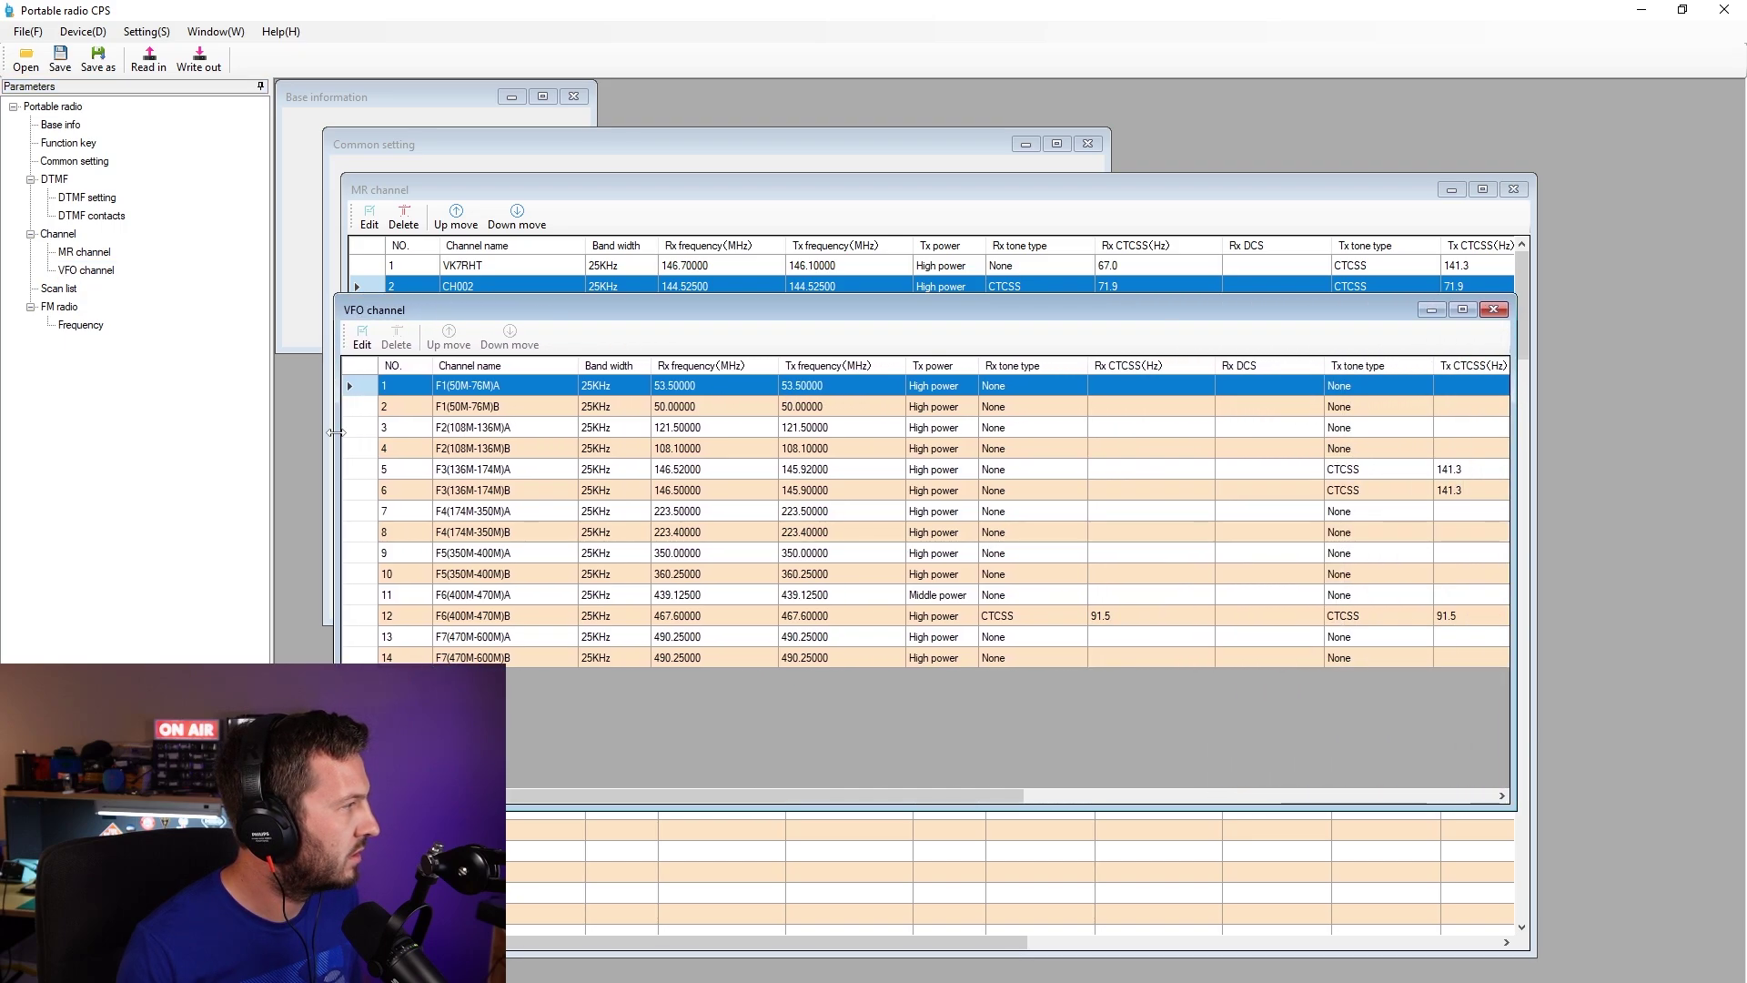
double_click(678, 388)
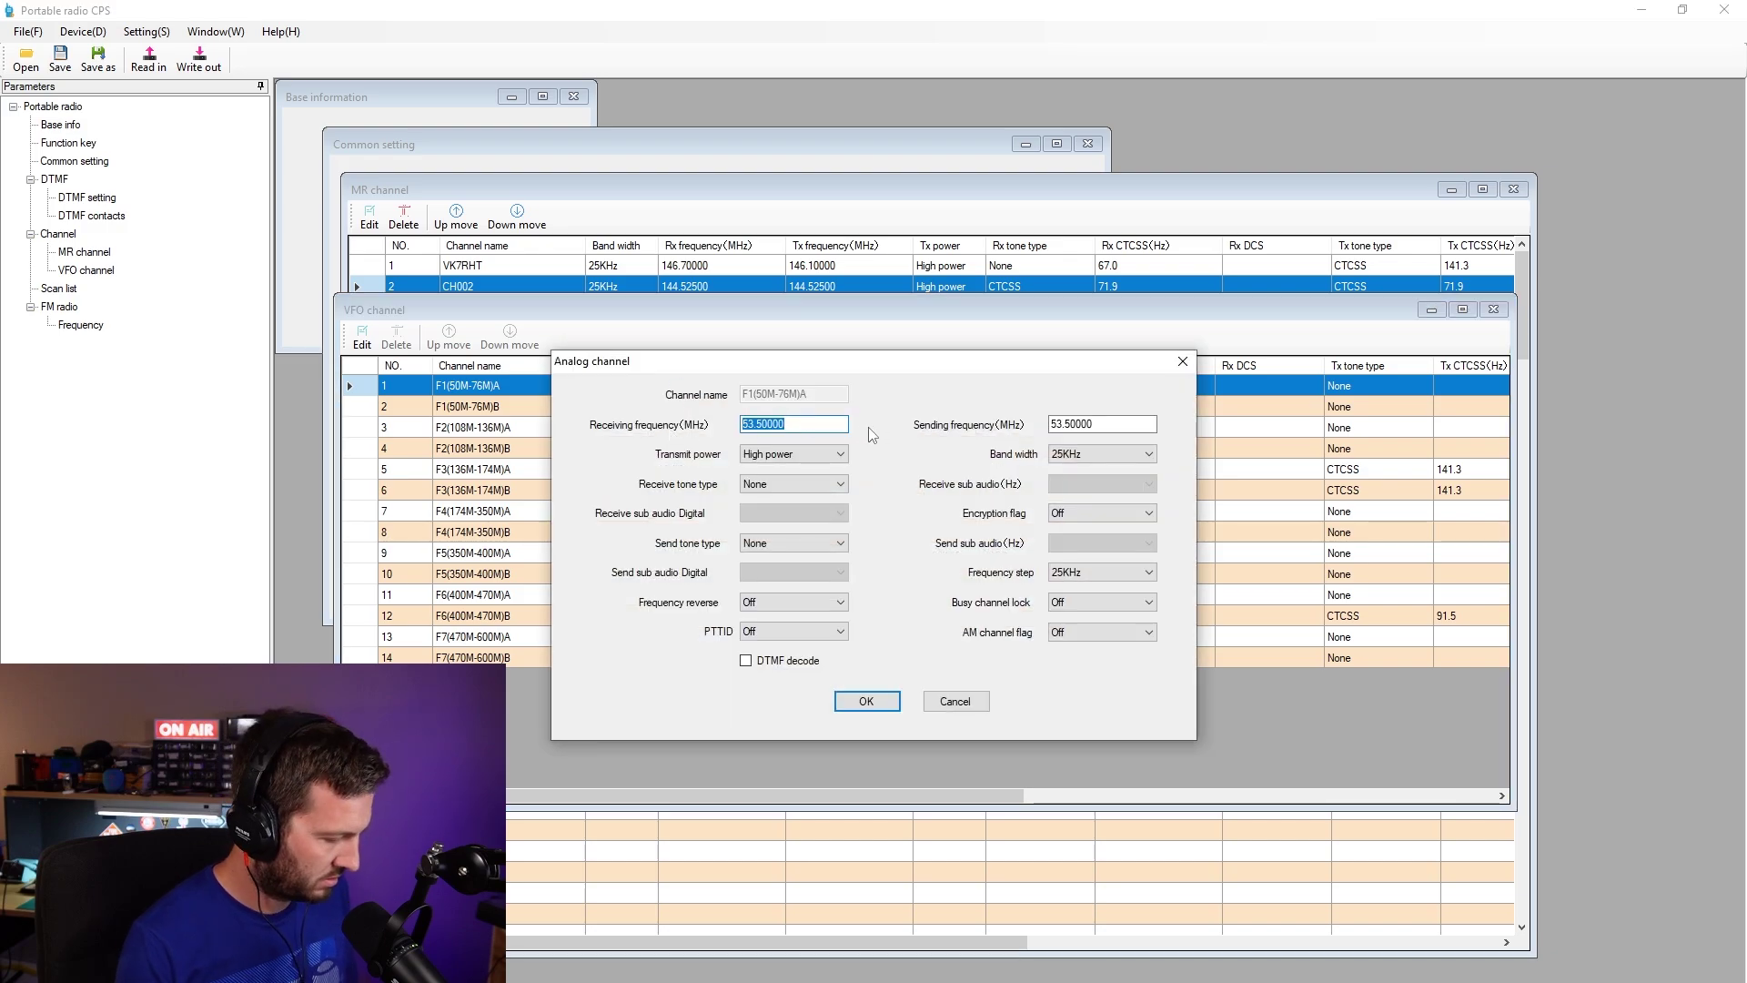
text(4000)
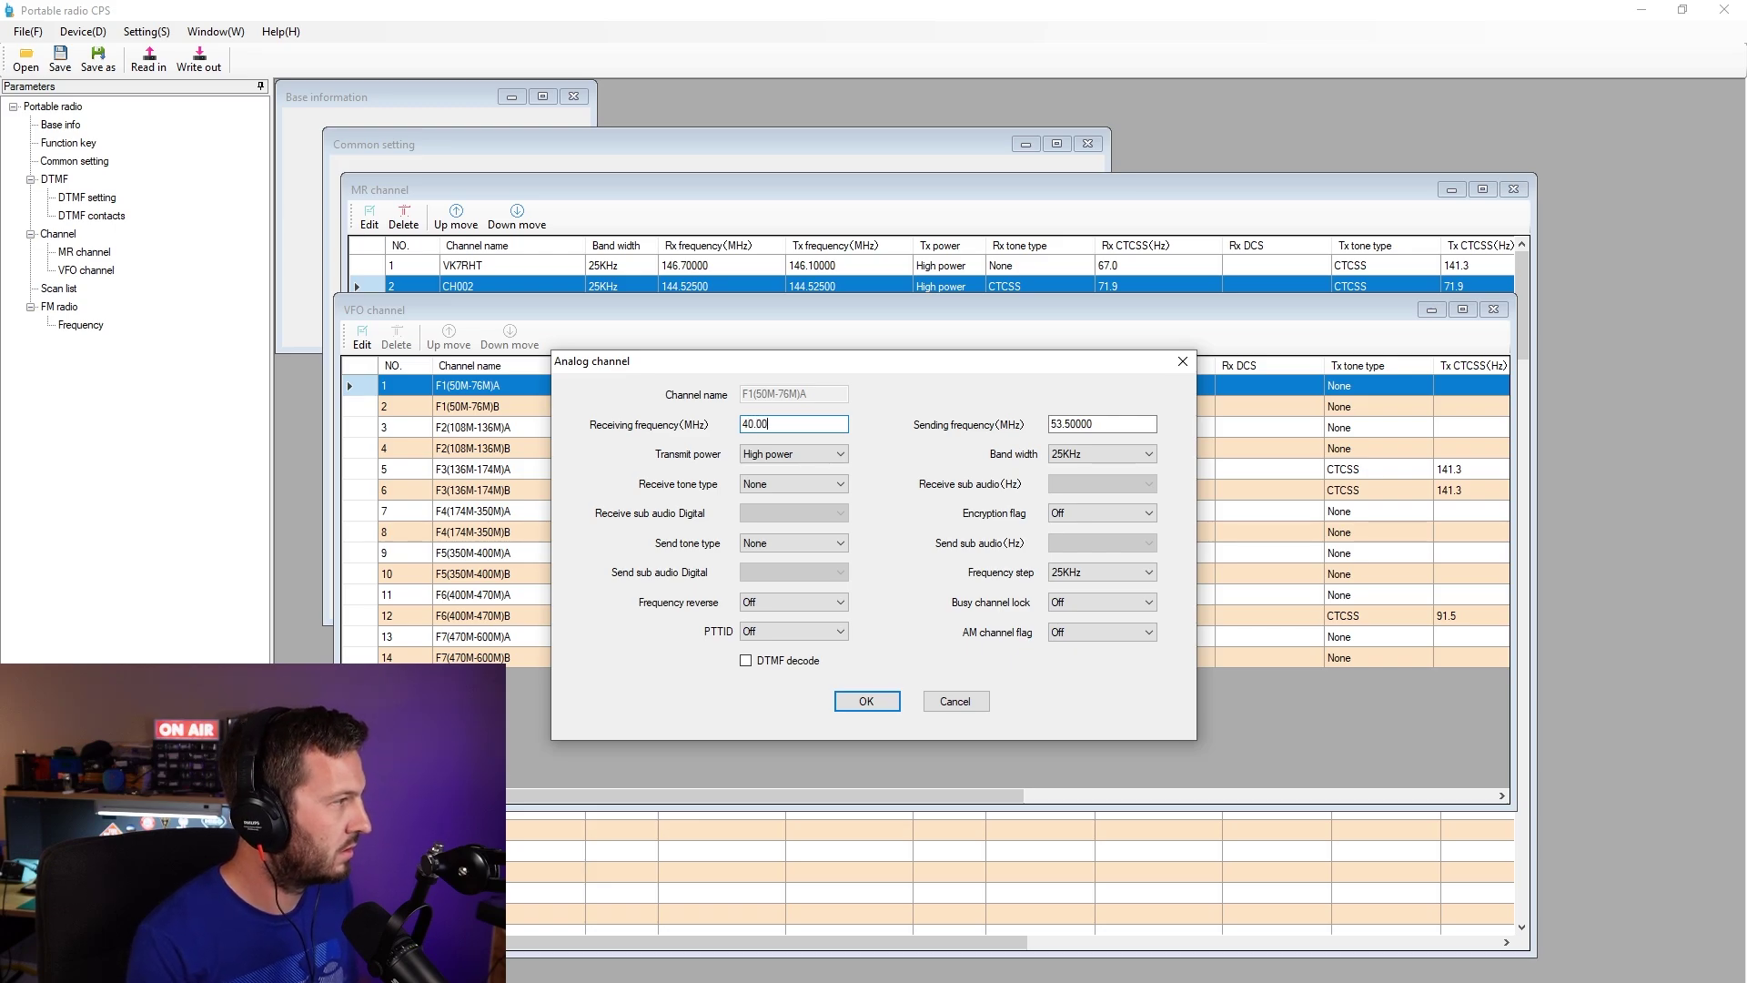
click(864, 701)
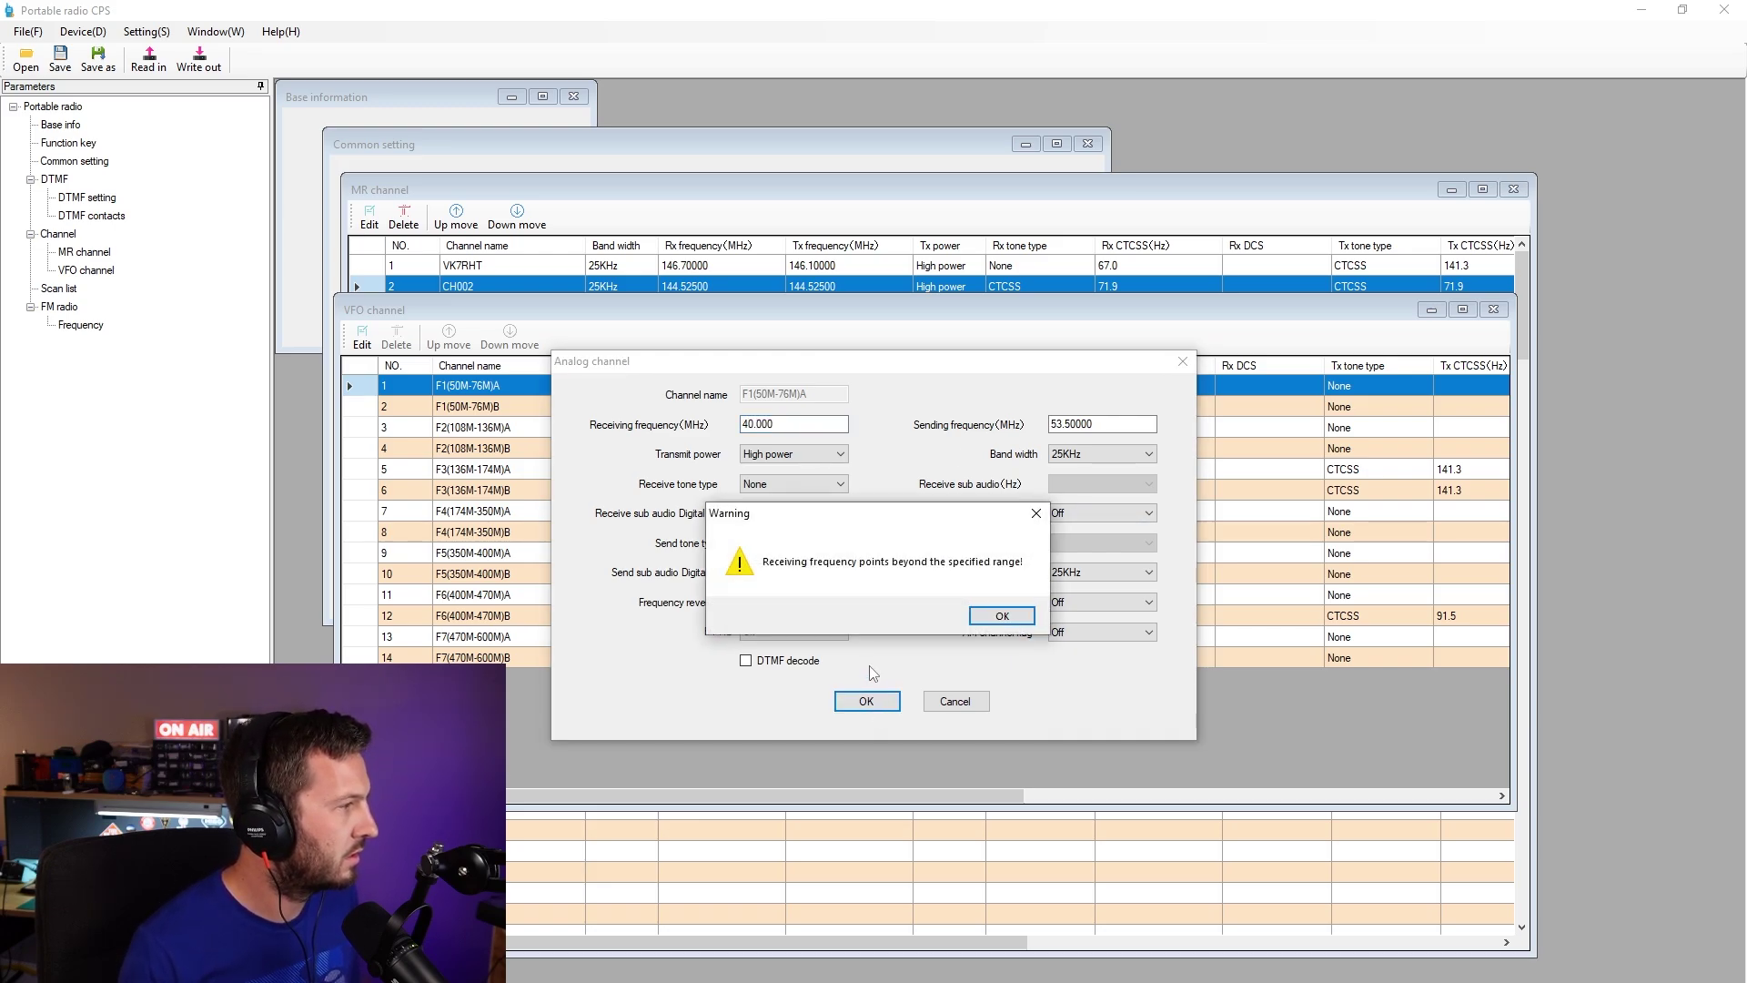
- Dismiss the out-of-range warning, cancel the F1 edit, and open the scan lists
click(992, 616)
click(956, 701)
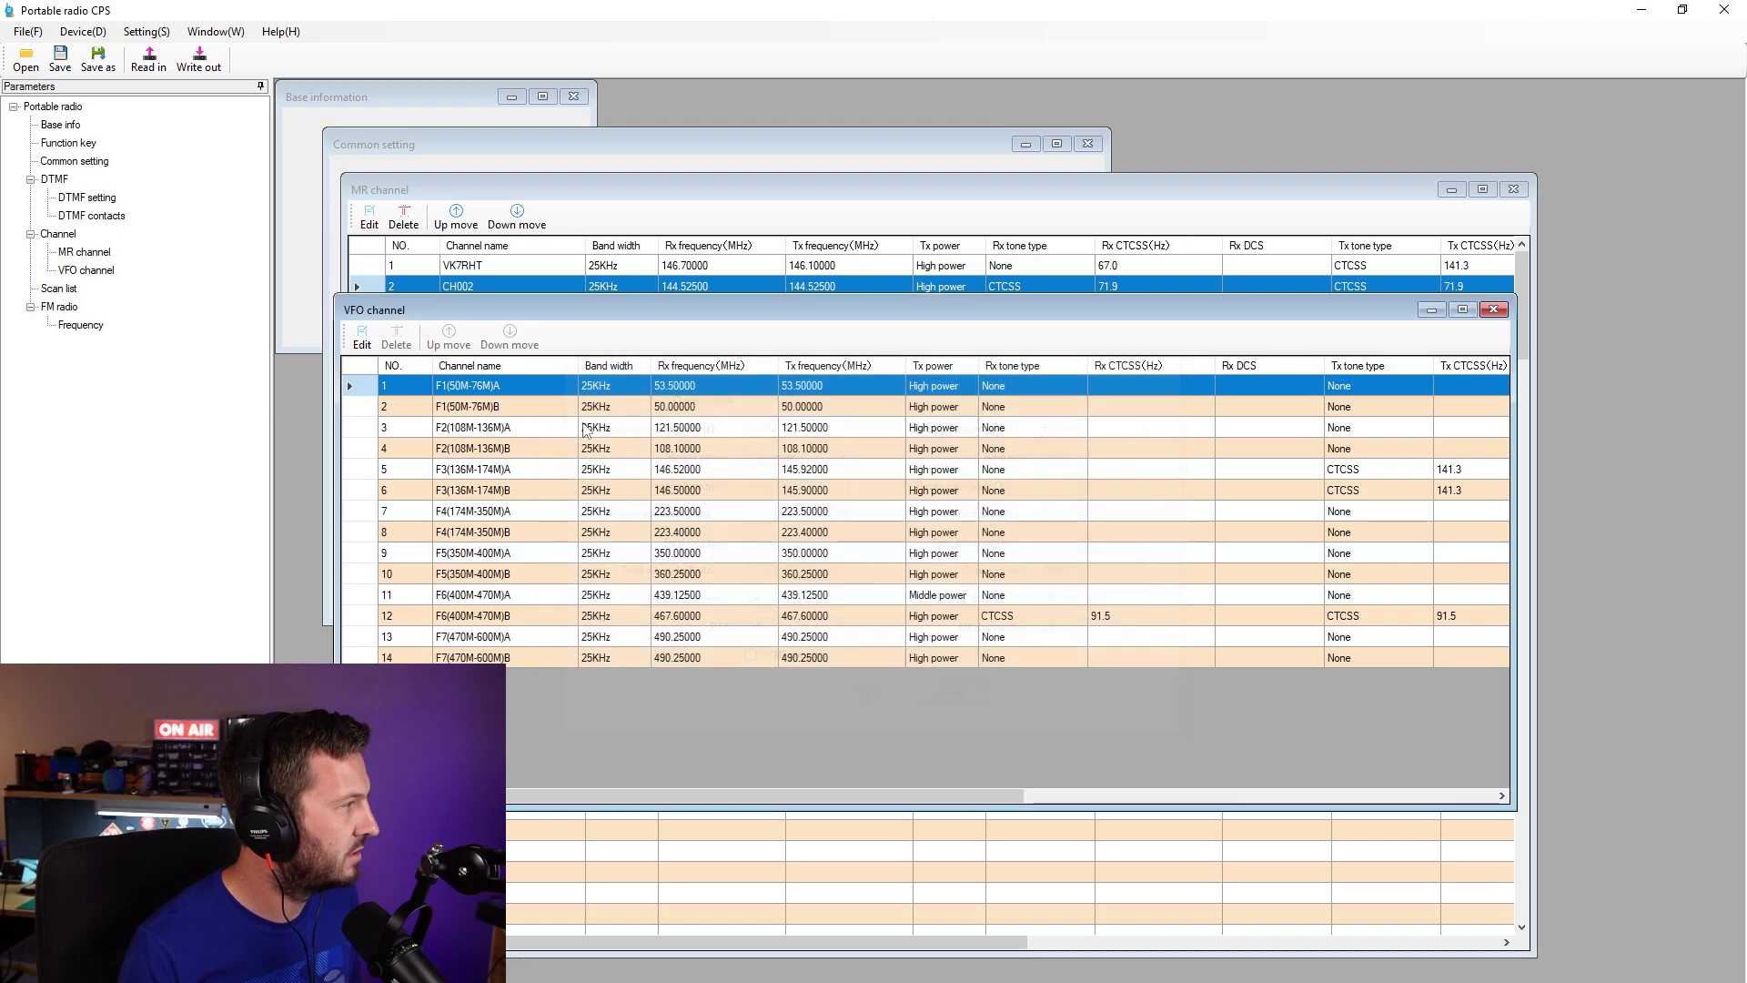
click(59, 290)
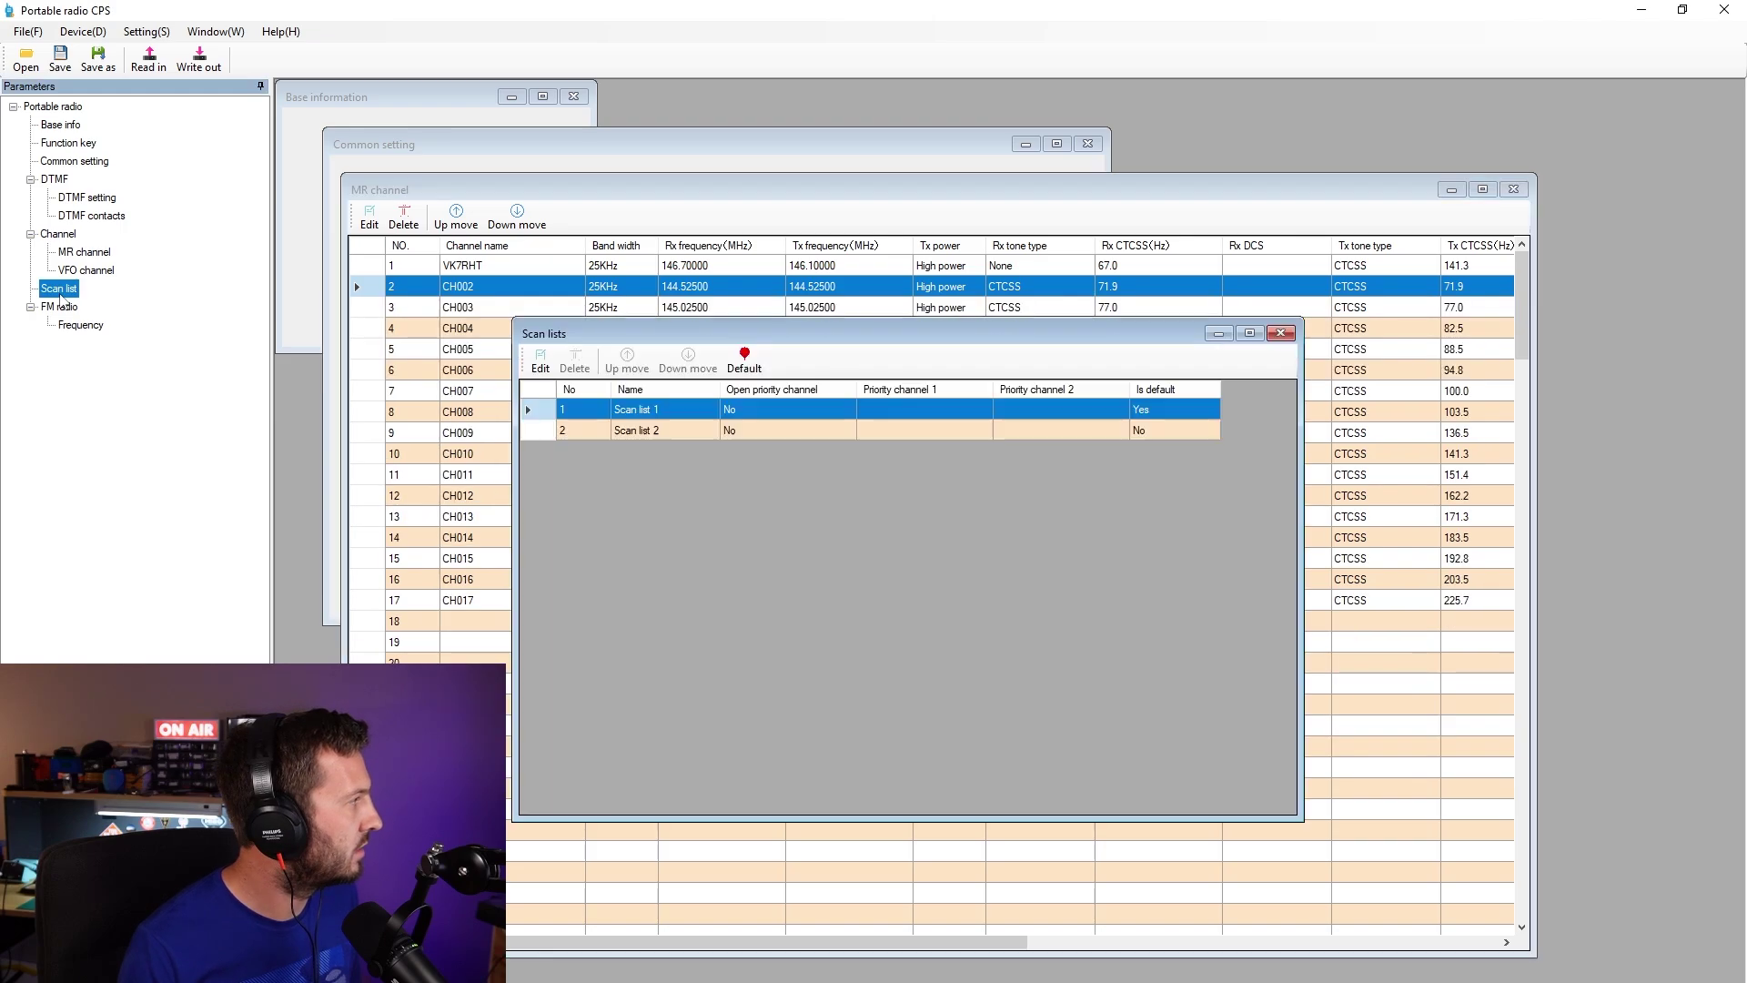
- Review scan list 1's member channels and close the editor unchanged
click(651, 411)
click(552, 364)
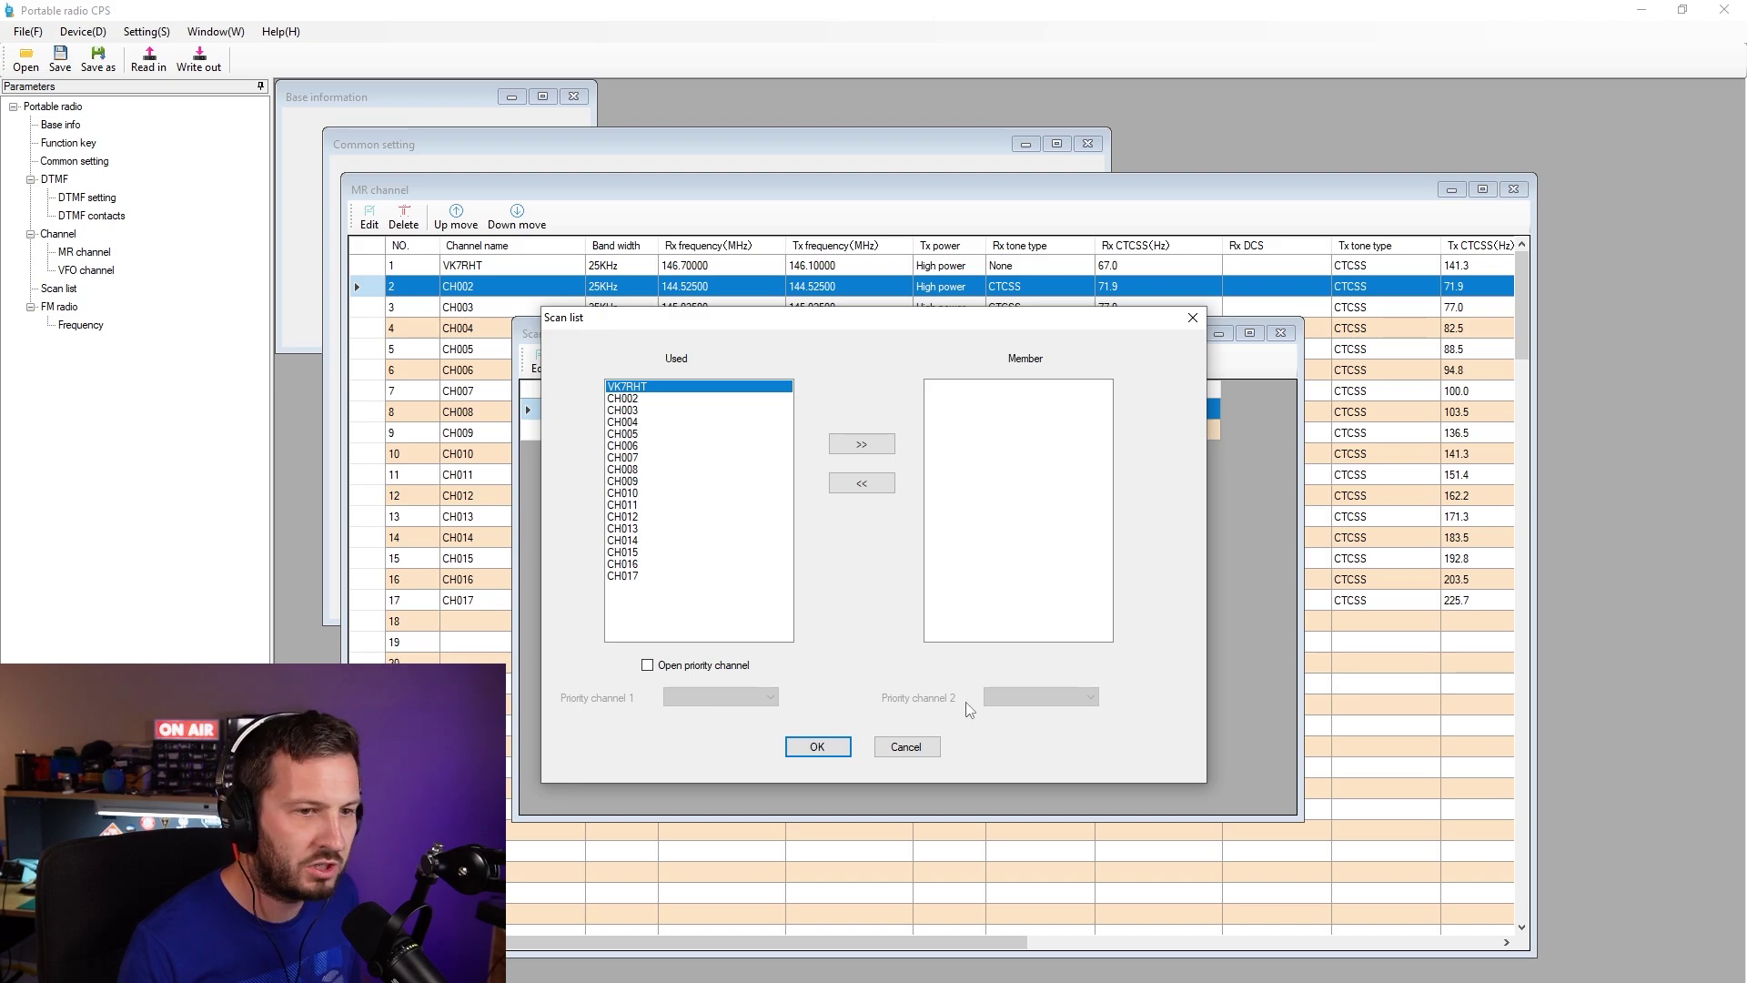
click(906, 748)
- Enter FM presets 100.900, 101.700 and 107.300 MHz in rows 1–3
click(59, 306)
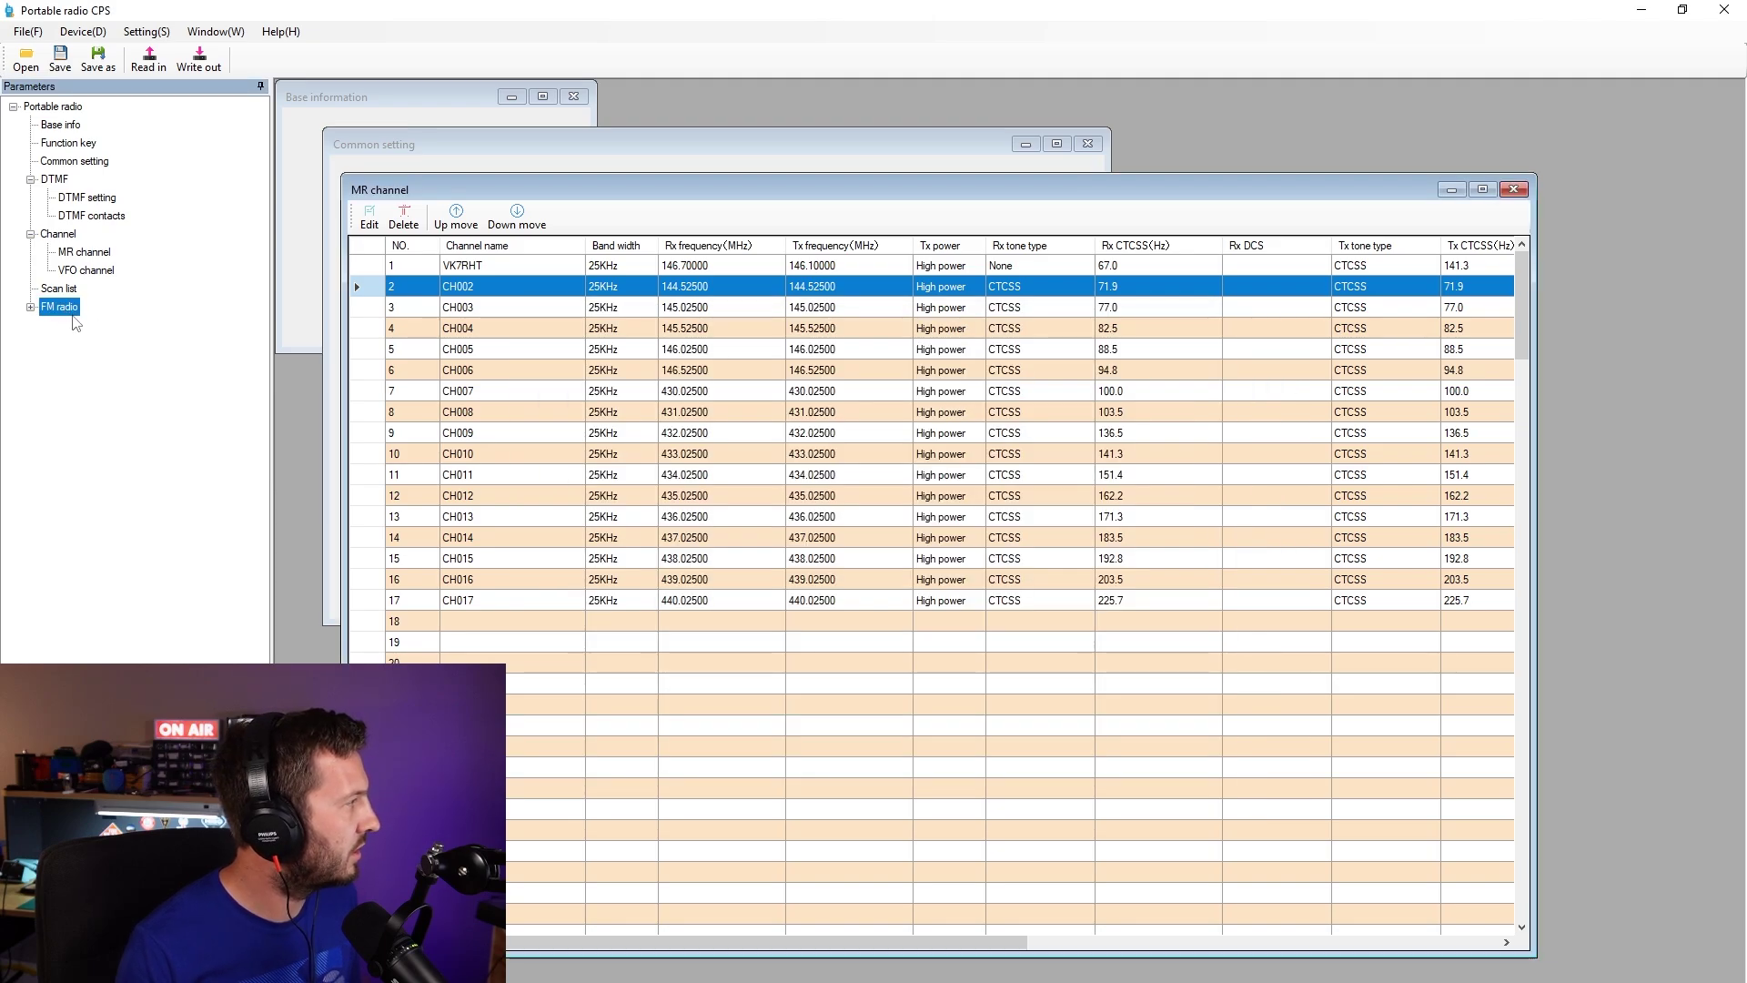
click(80, 330)
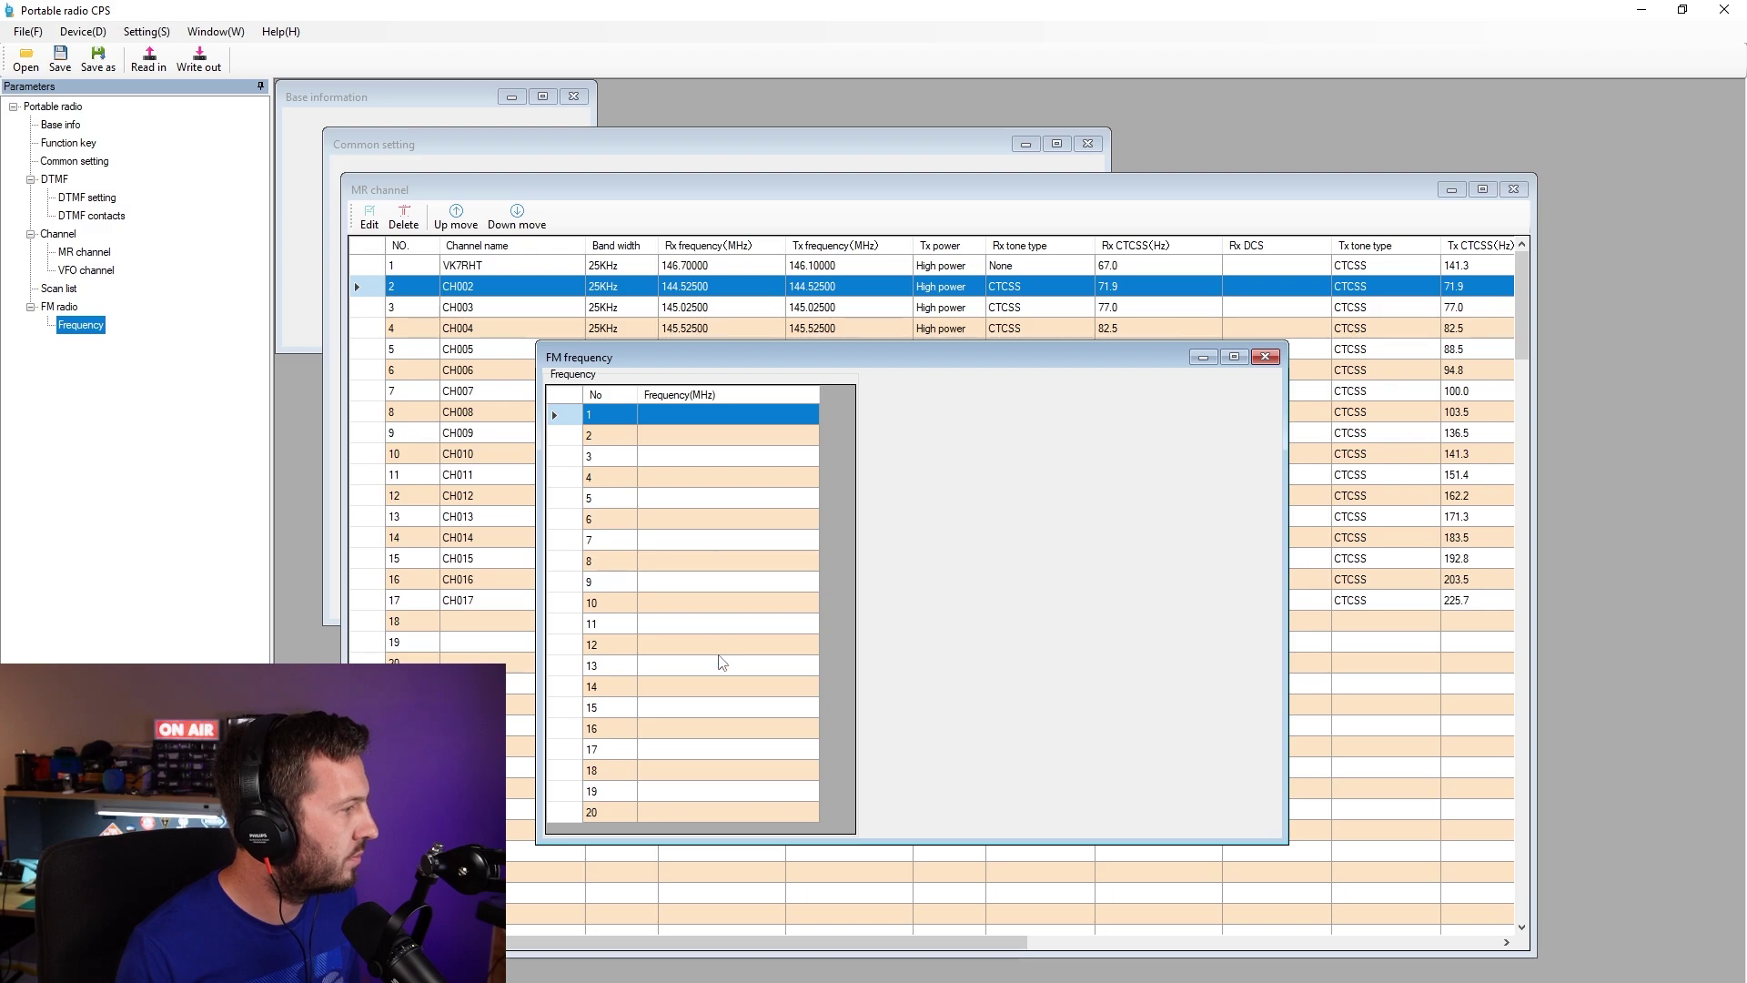
click(674, 416)
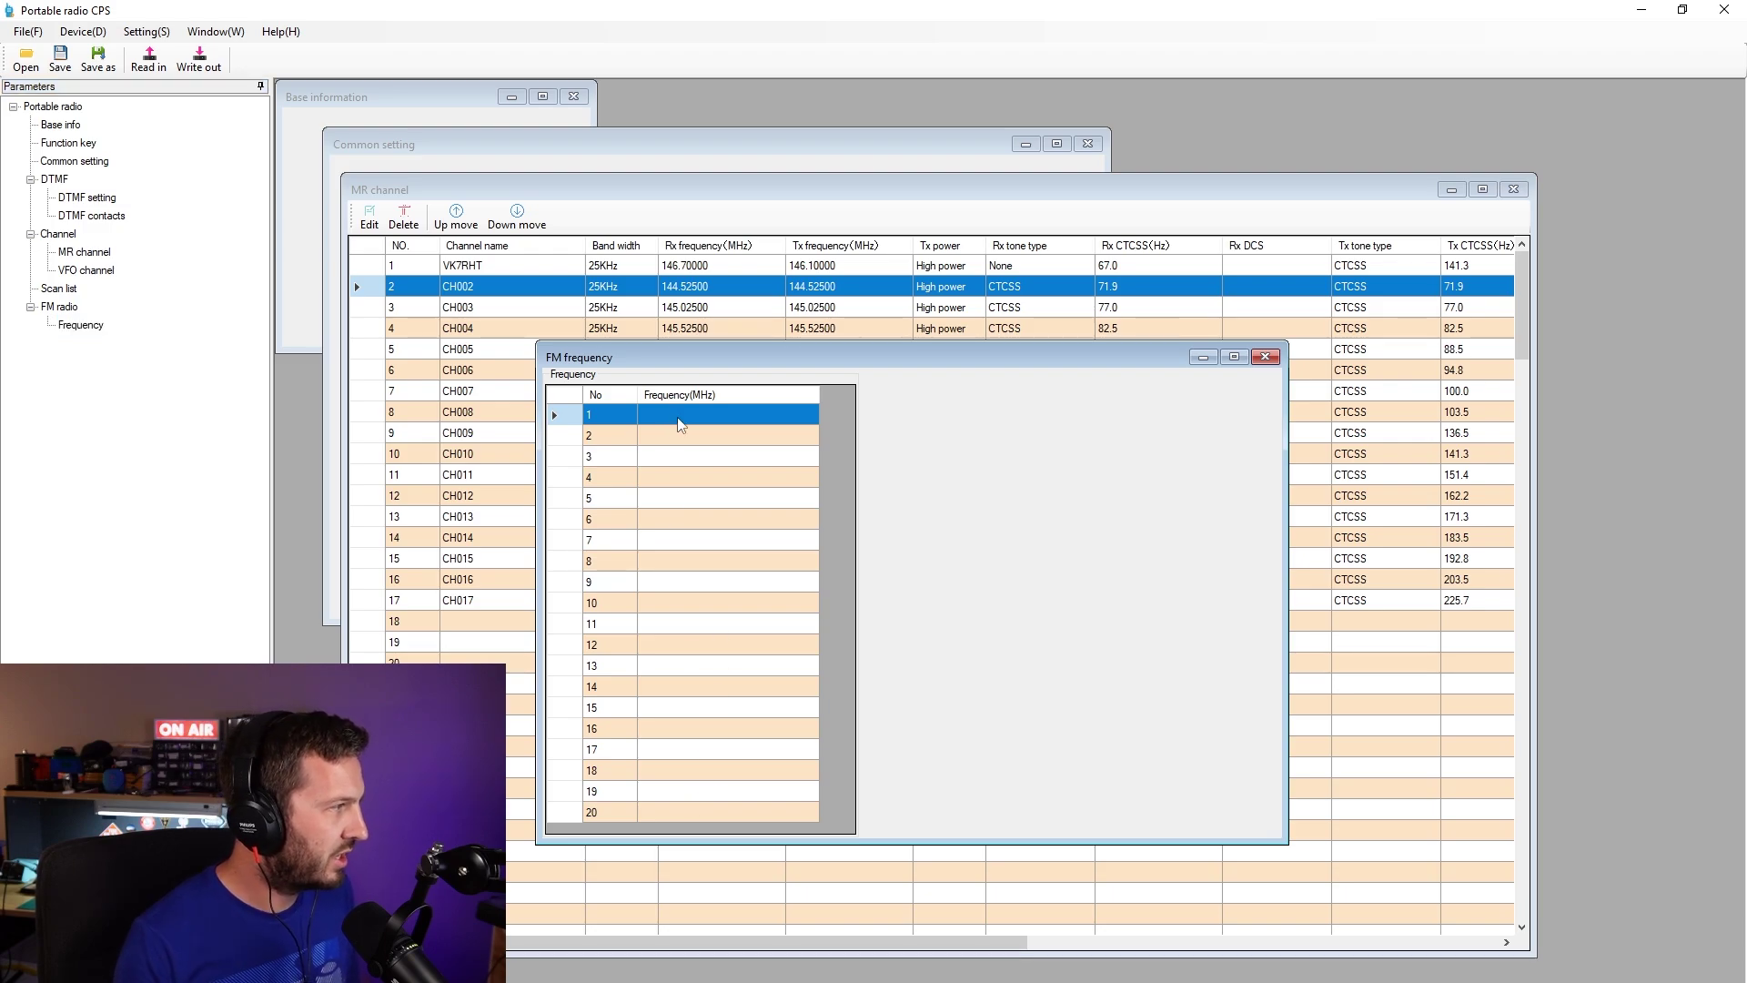
click(674, 417)
text(100.9)
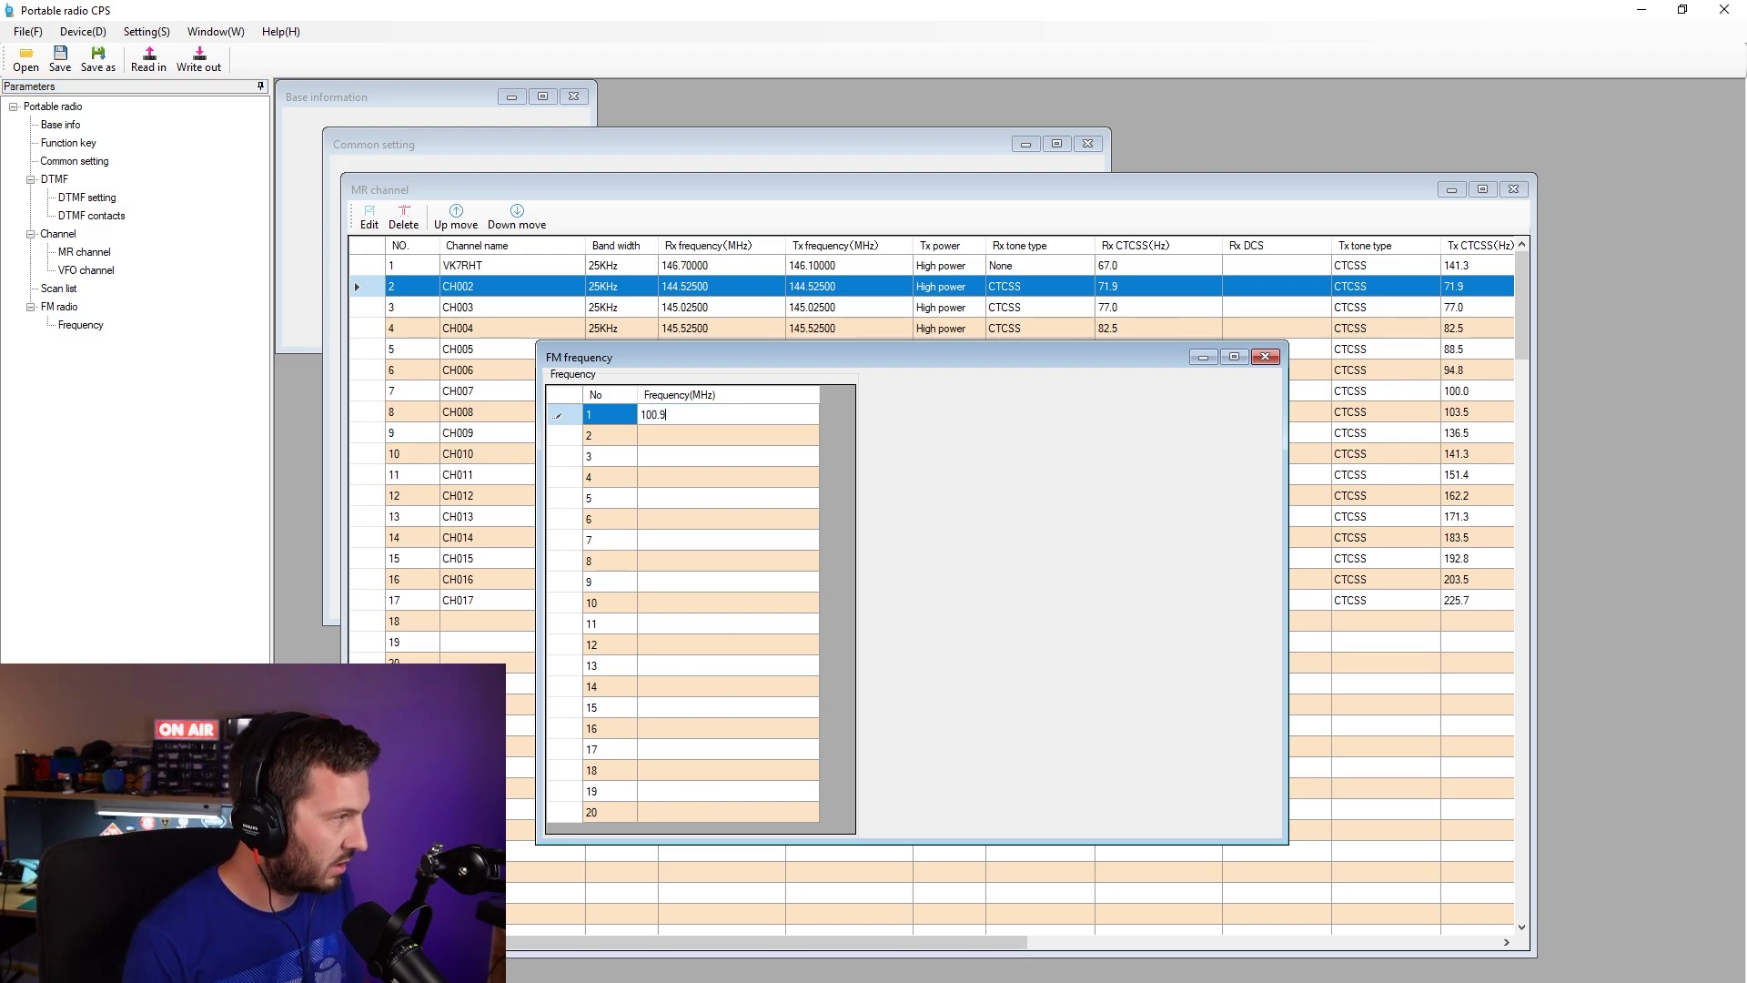
key(Return)
text(10)
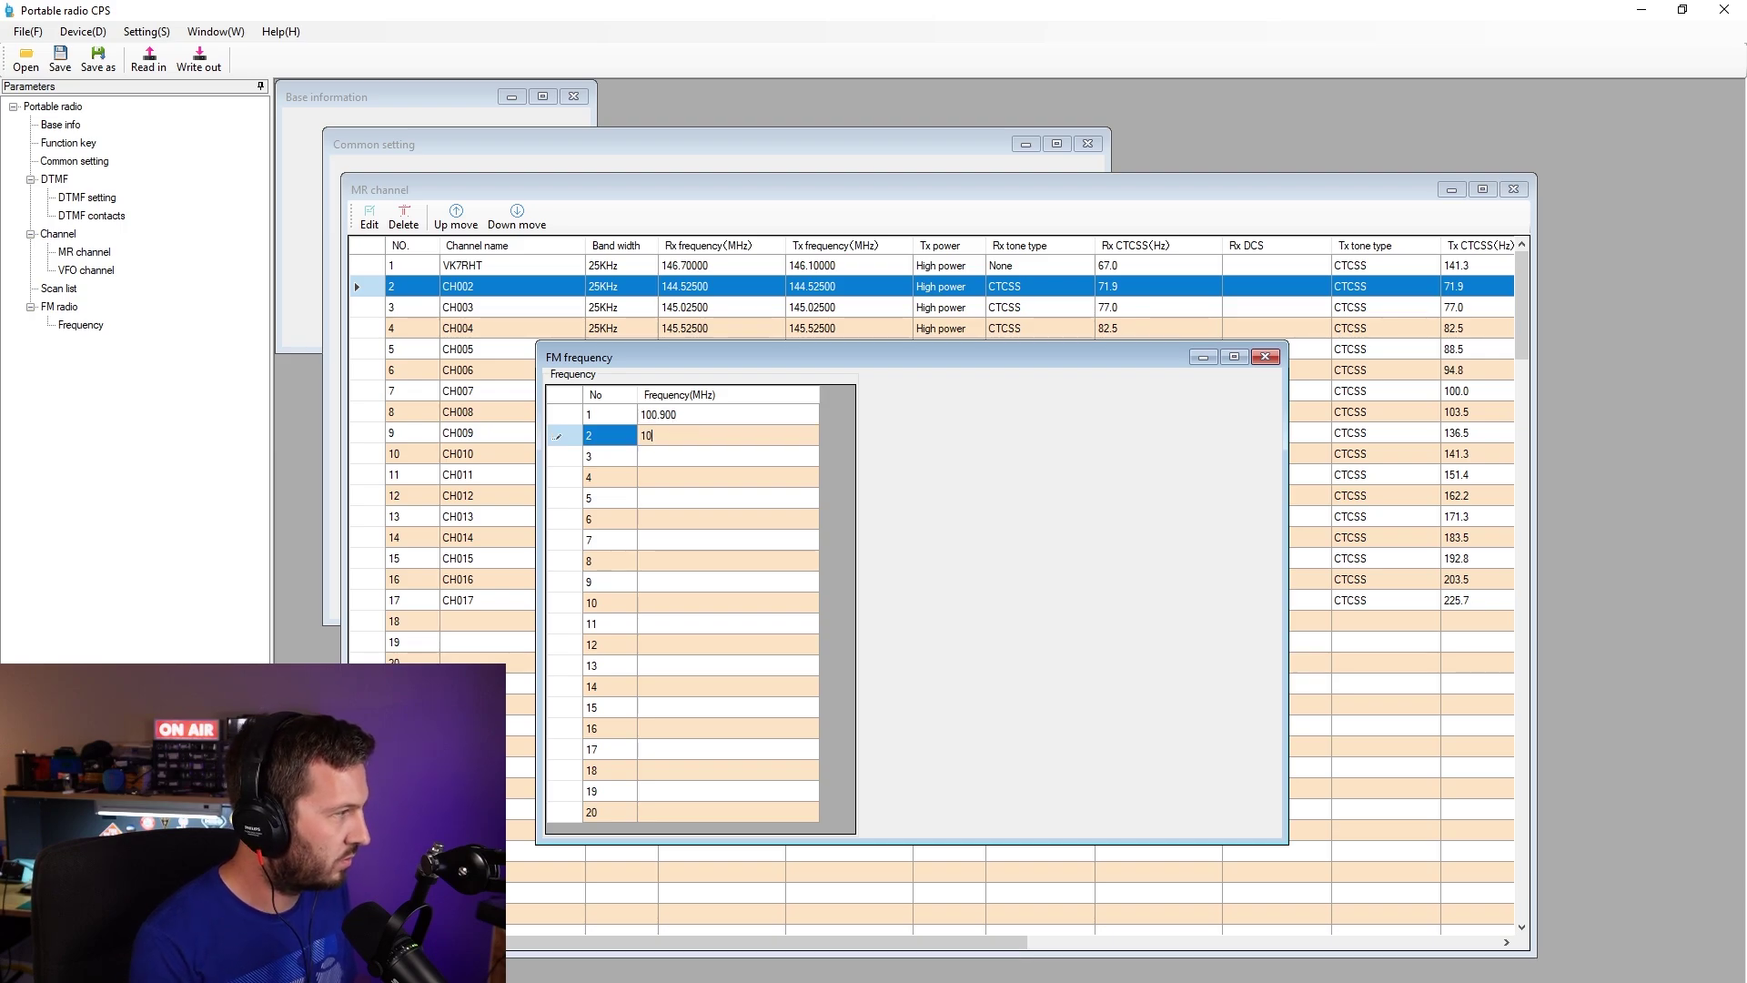
text(1.7)
key(Return)
text(107.300)
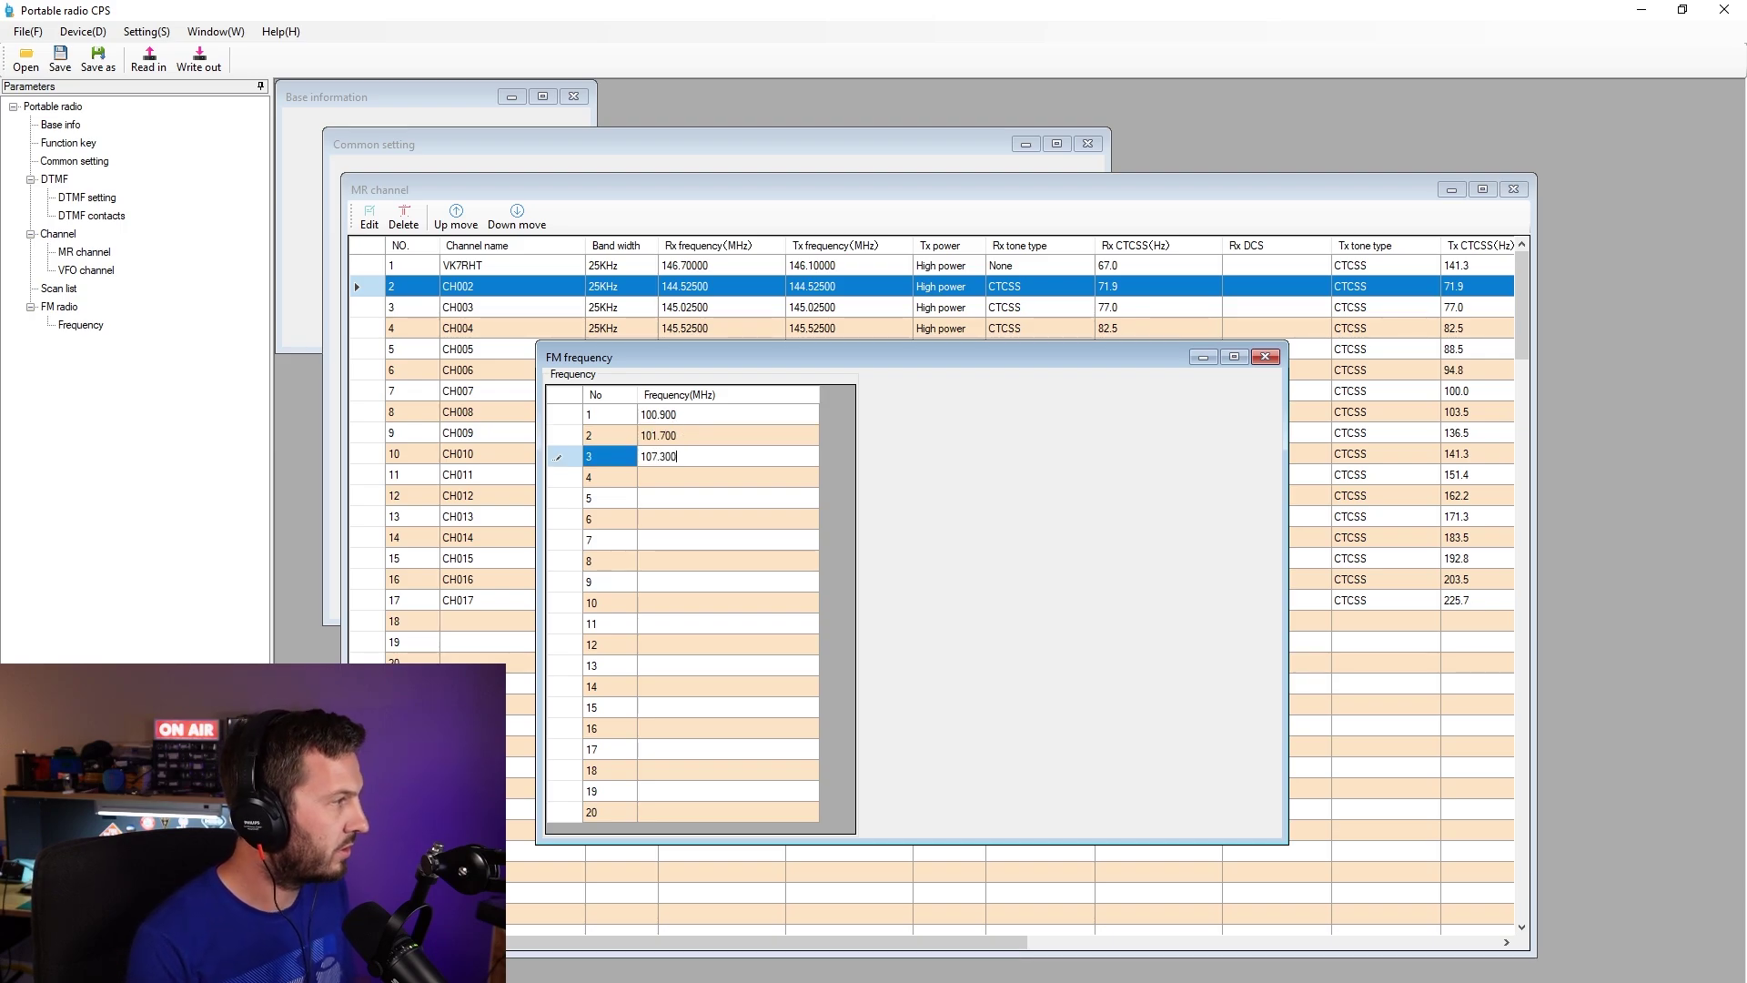
key(Return)
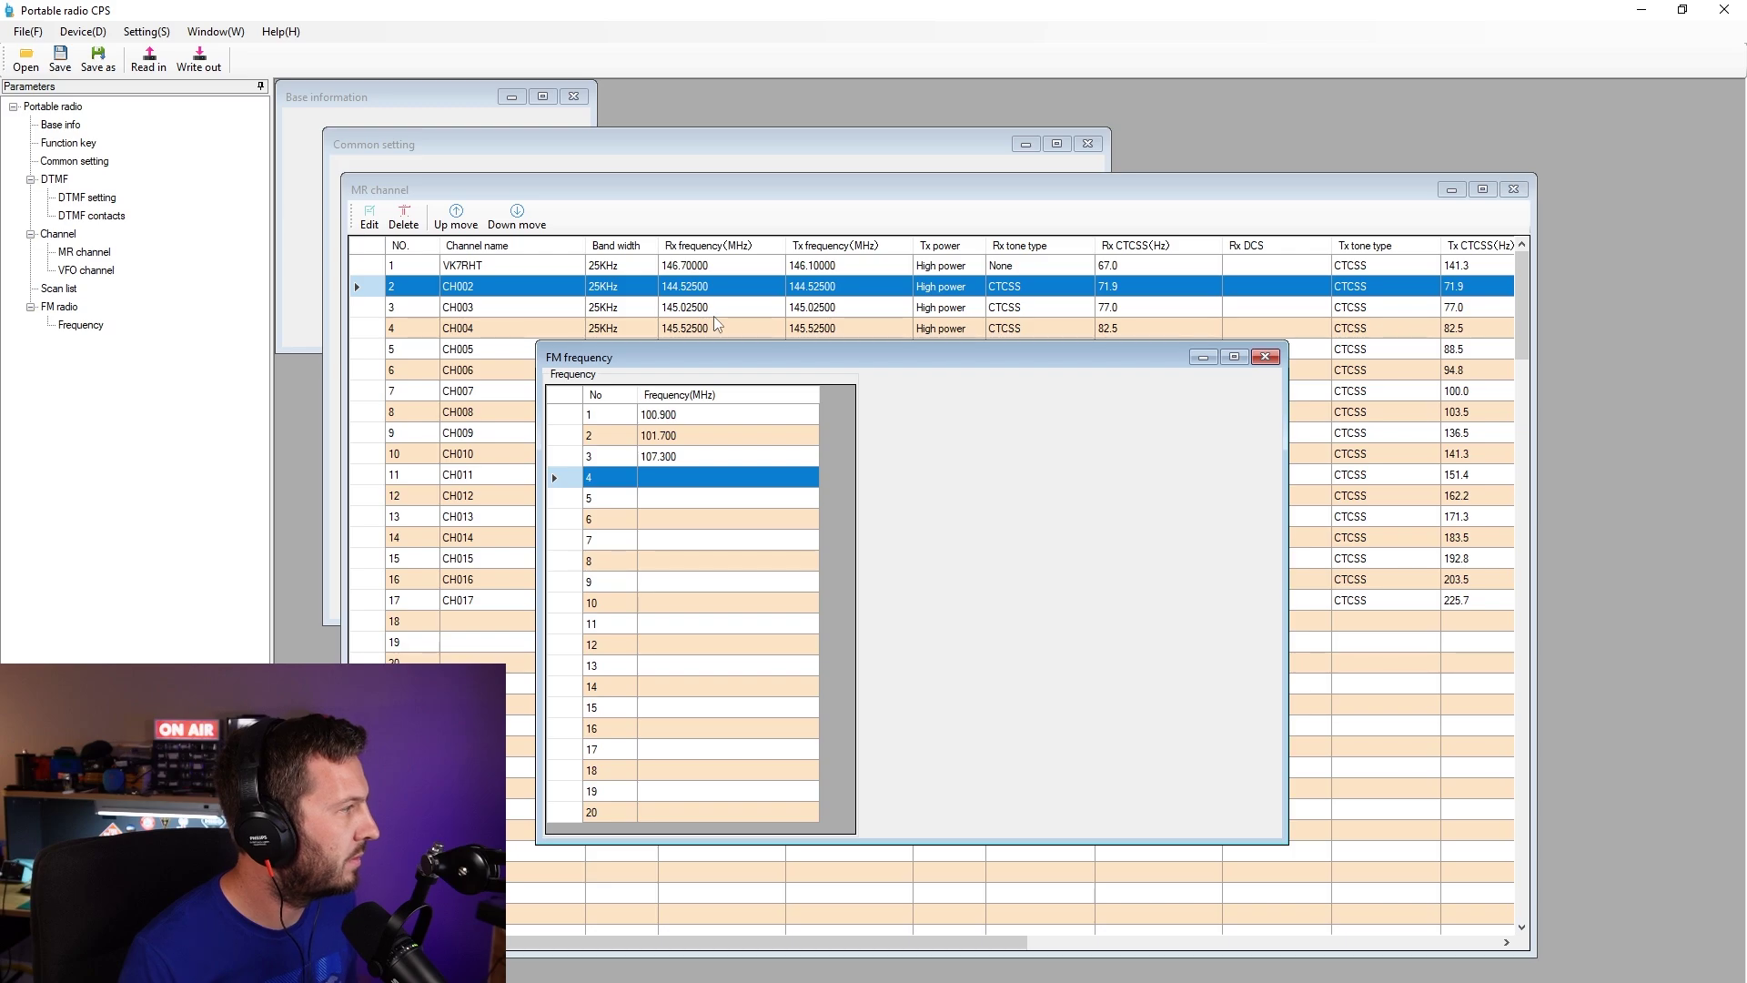
- Check the interface language setting, keeping English, and cancel
click(83, 32)
mouse_move(130, 35)
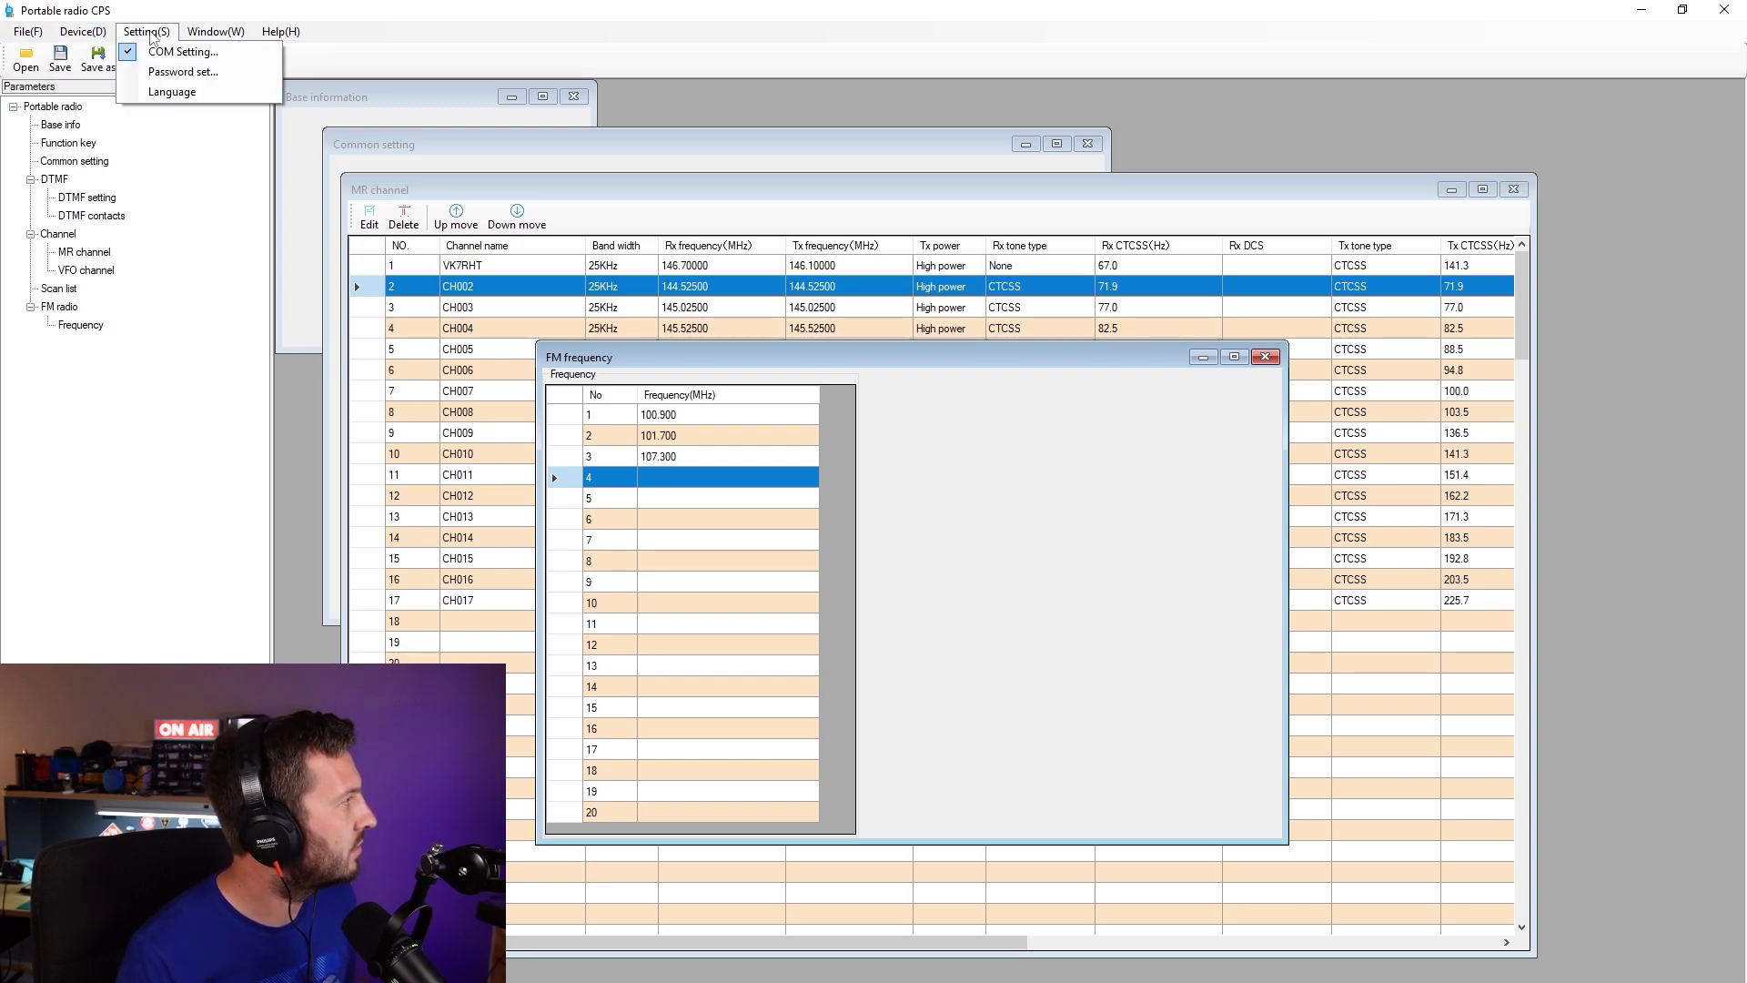
mouse_move(218, 35)
click(155, 91)
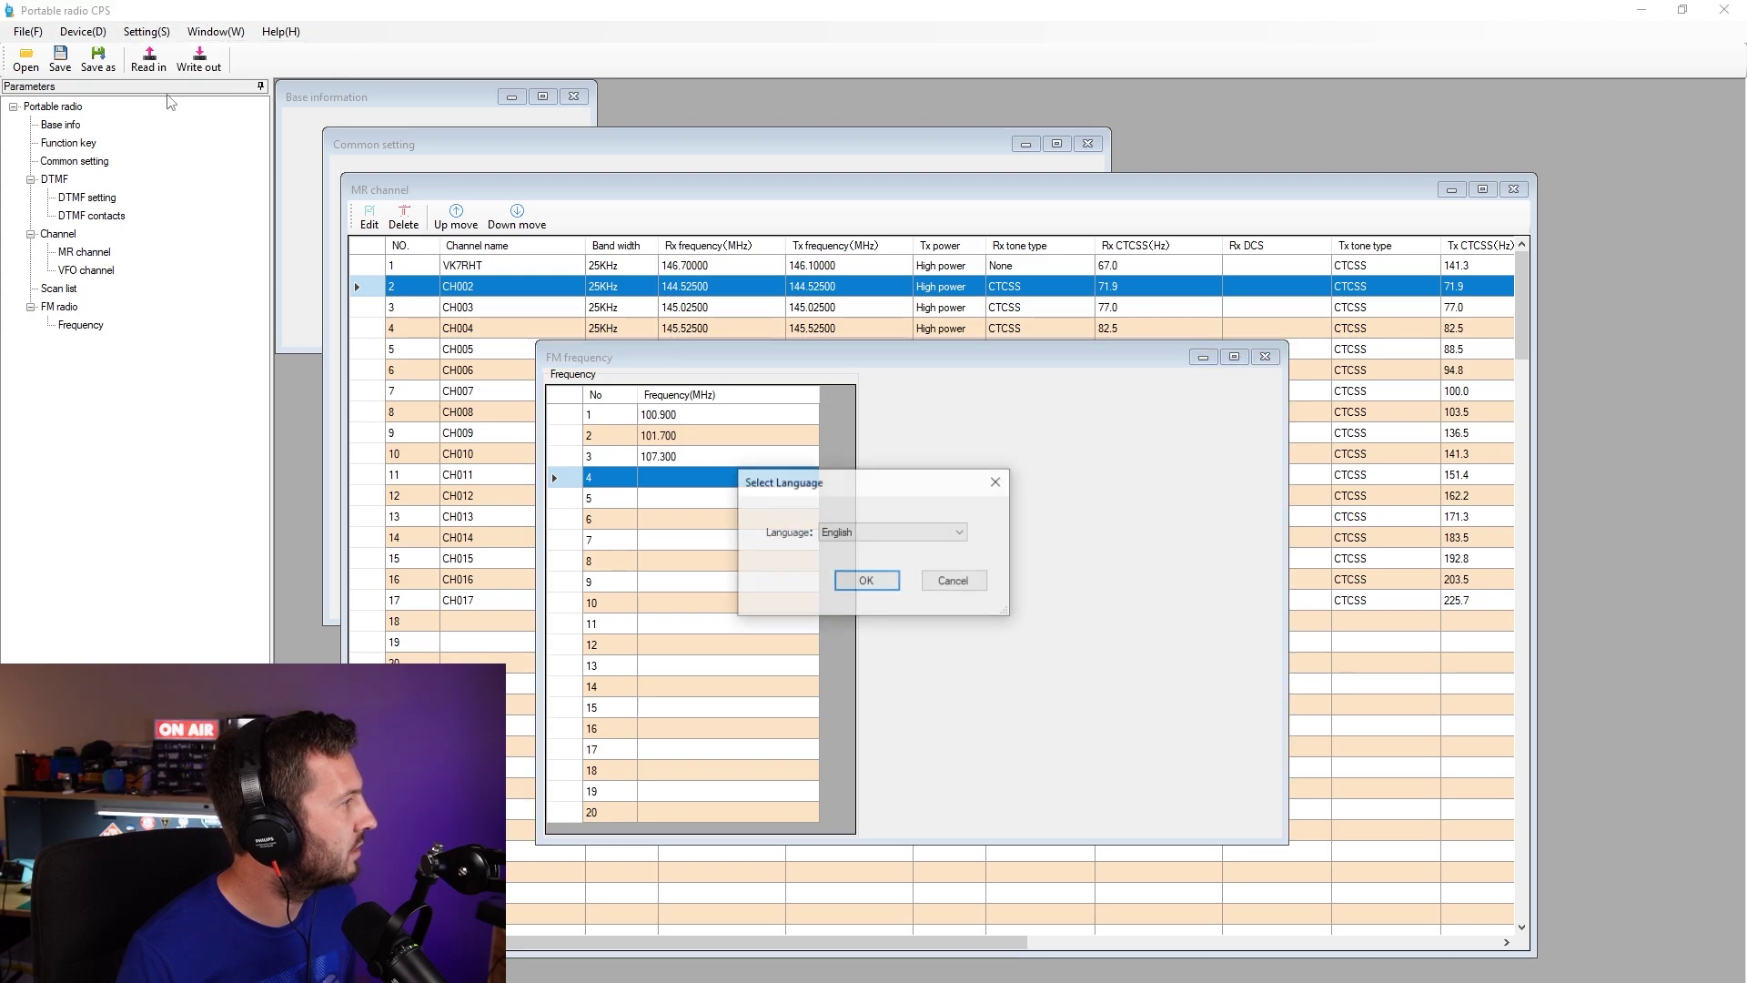
click(951, 532)
click(951, 561)
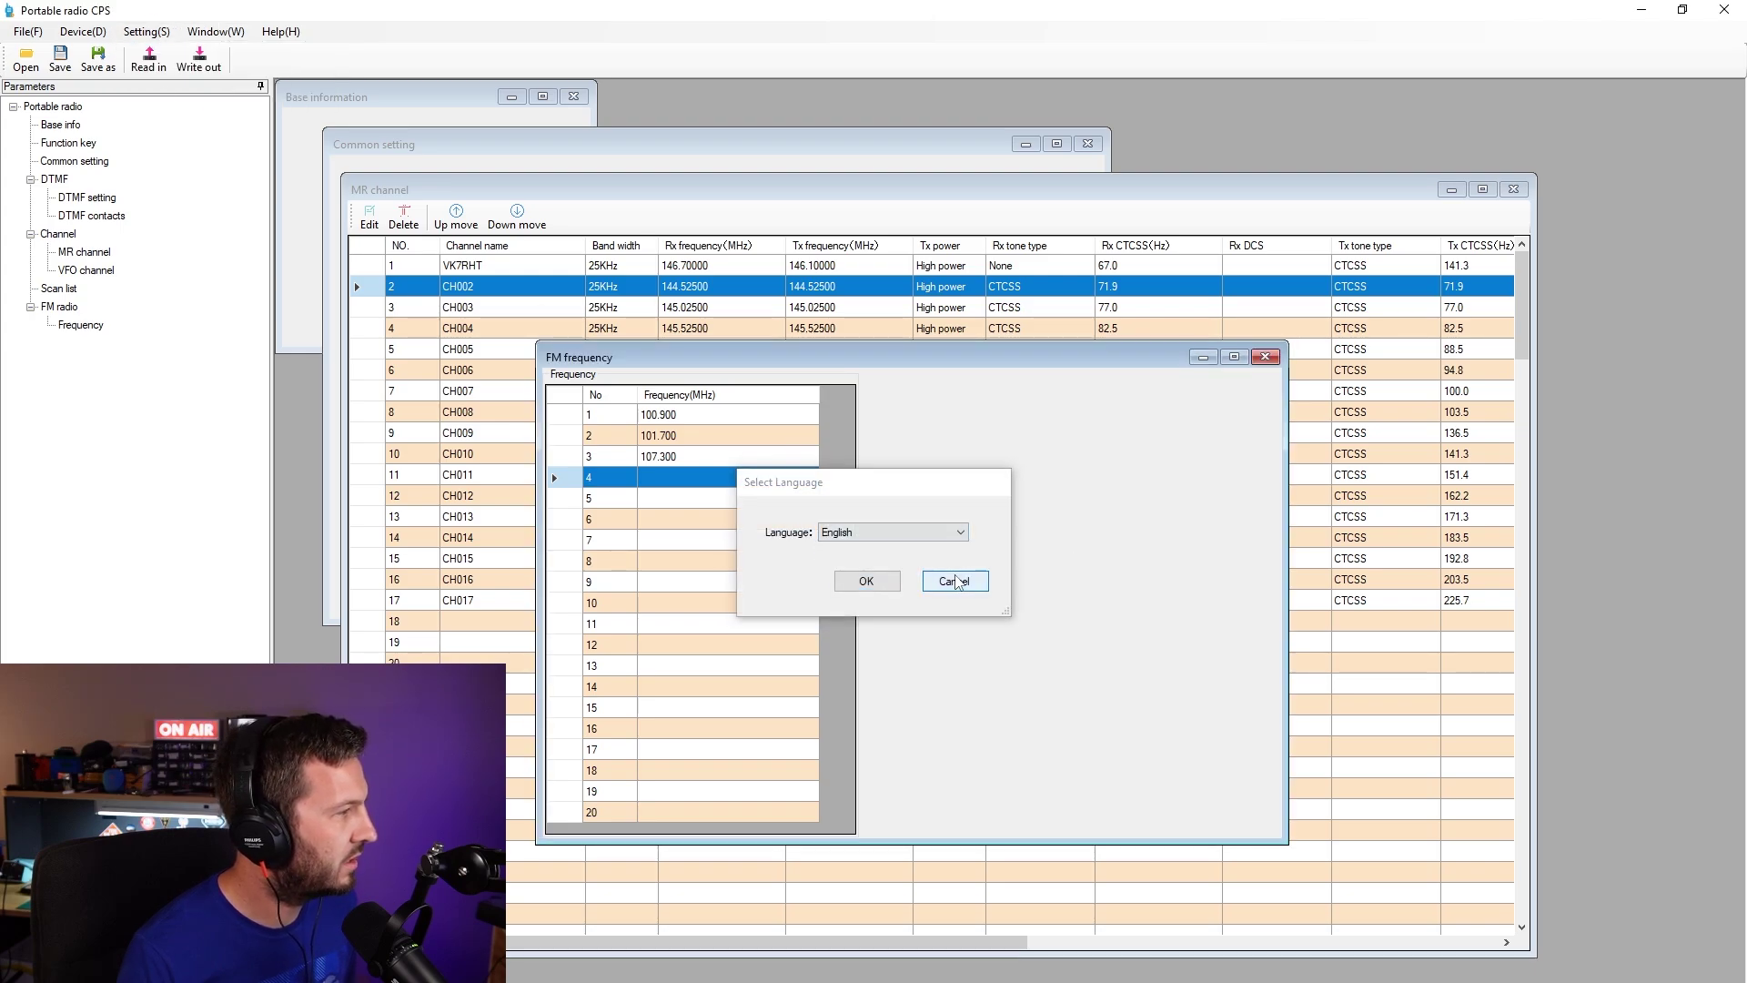
click(951, 580)
- Glance at the Window and Help menus, base info and function keys, then return to the MR table
click(239, 35)
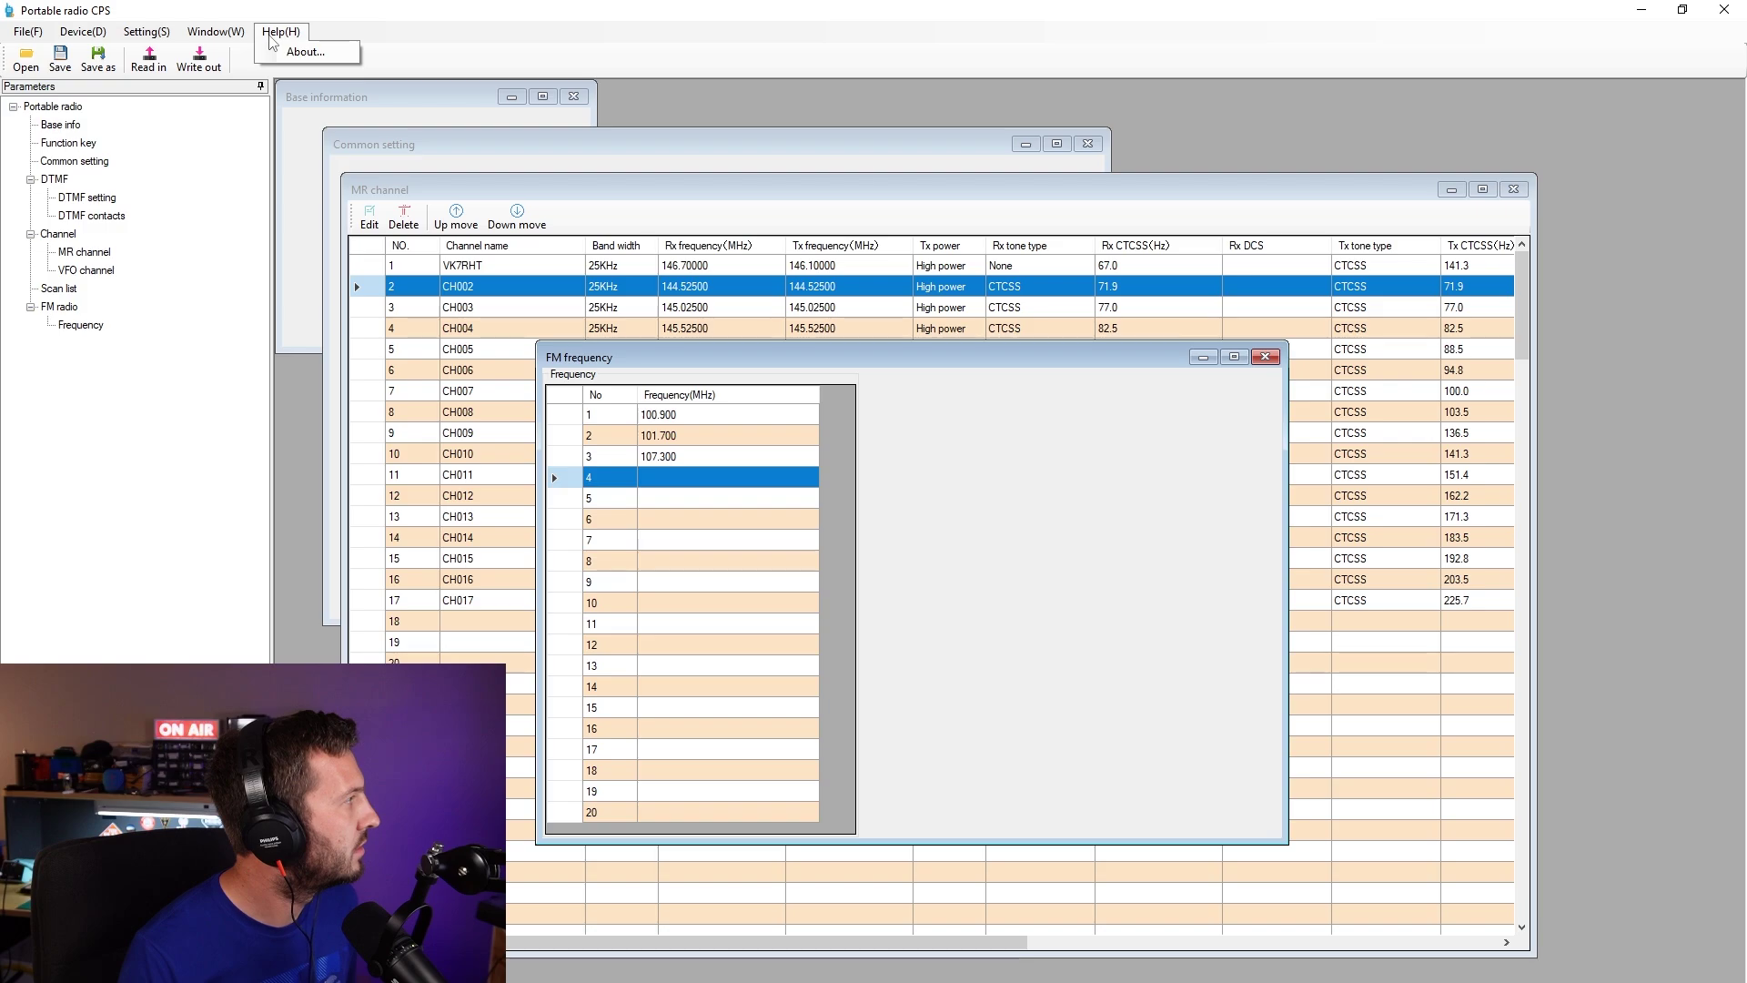
click(215, 32)
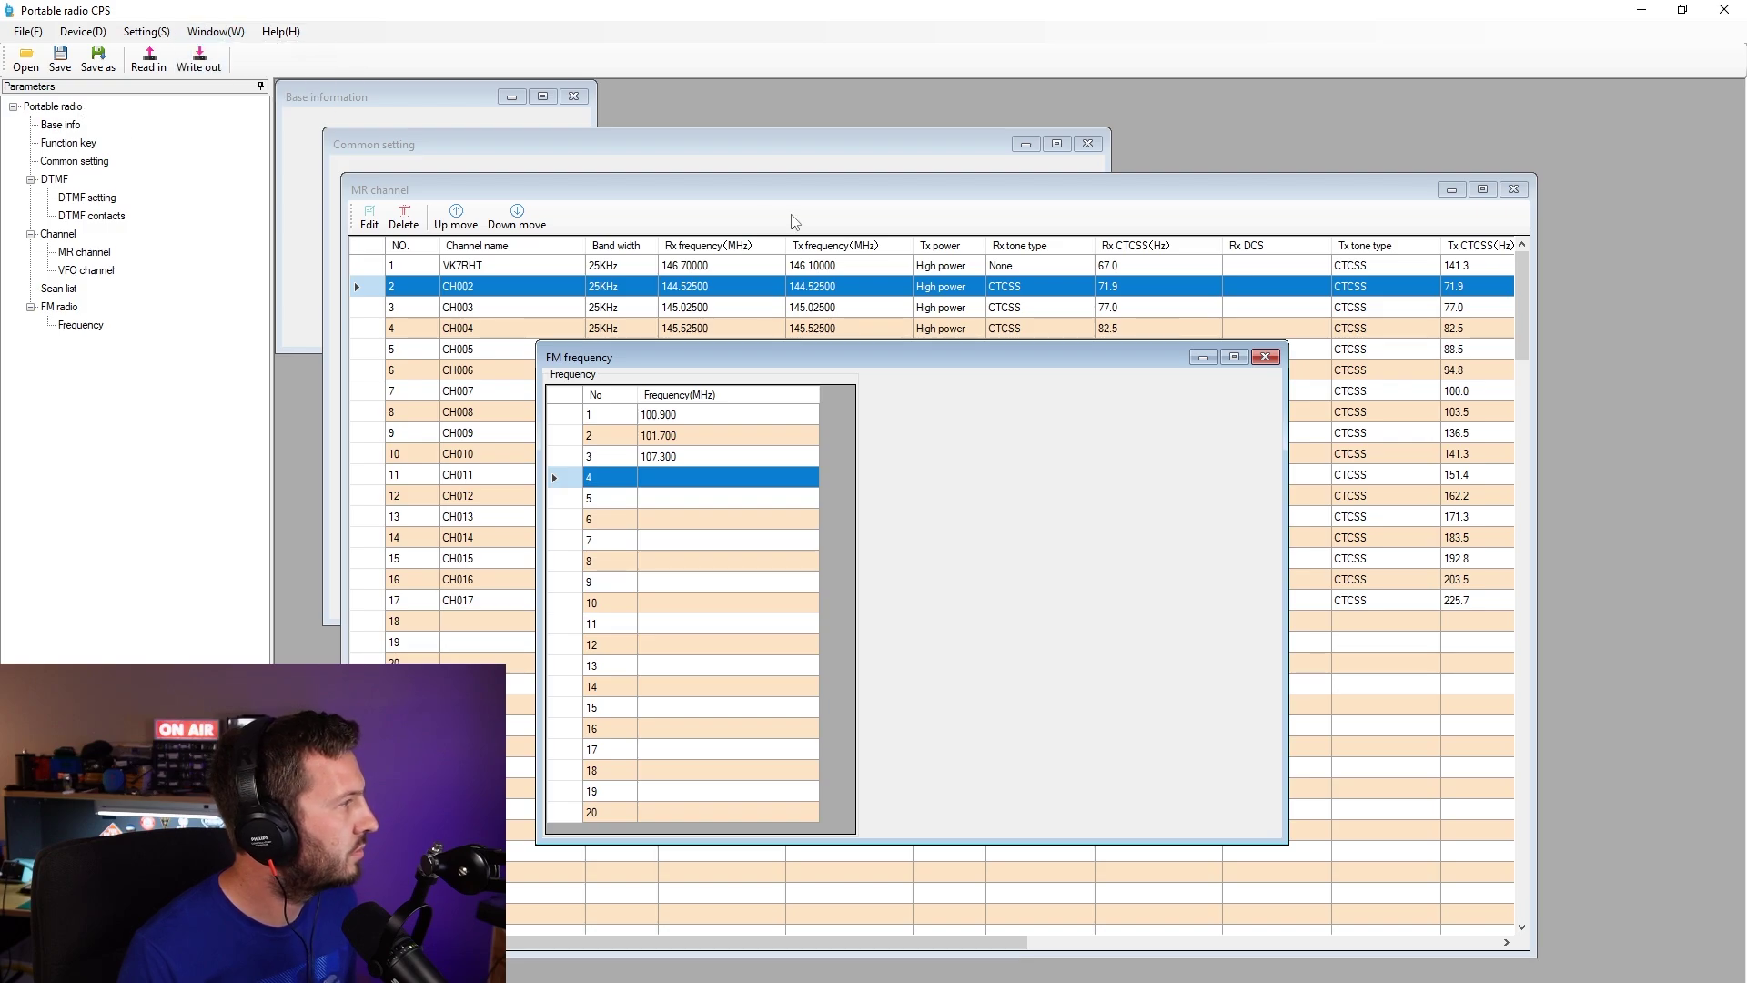
click(72, 126)
click(70, 143)
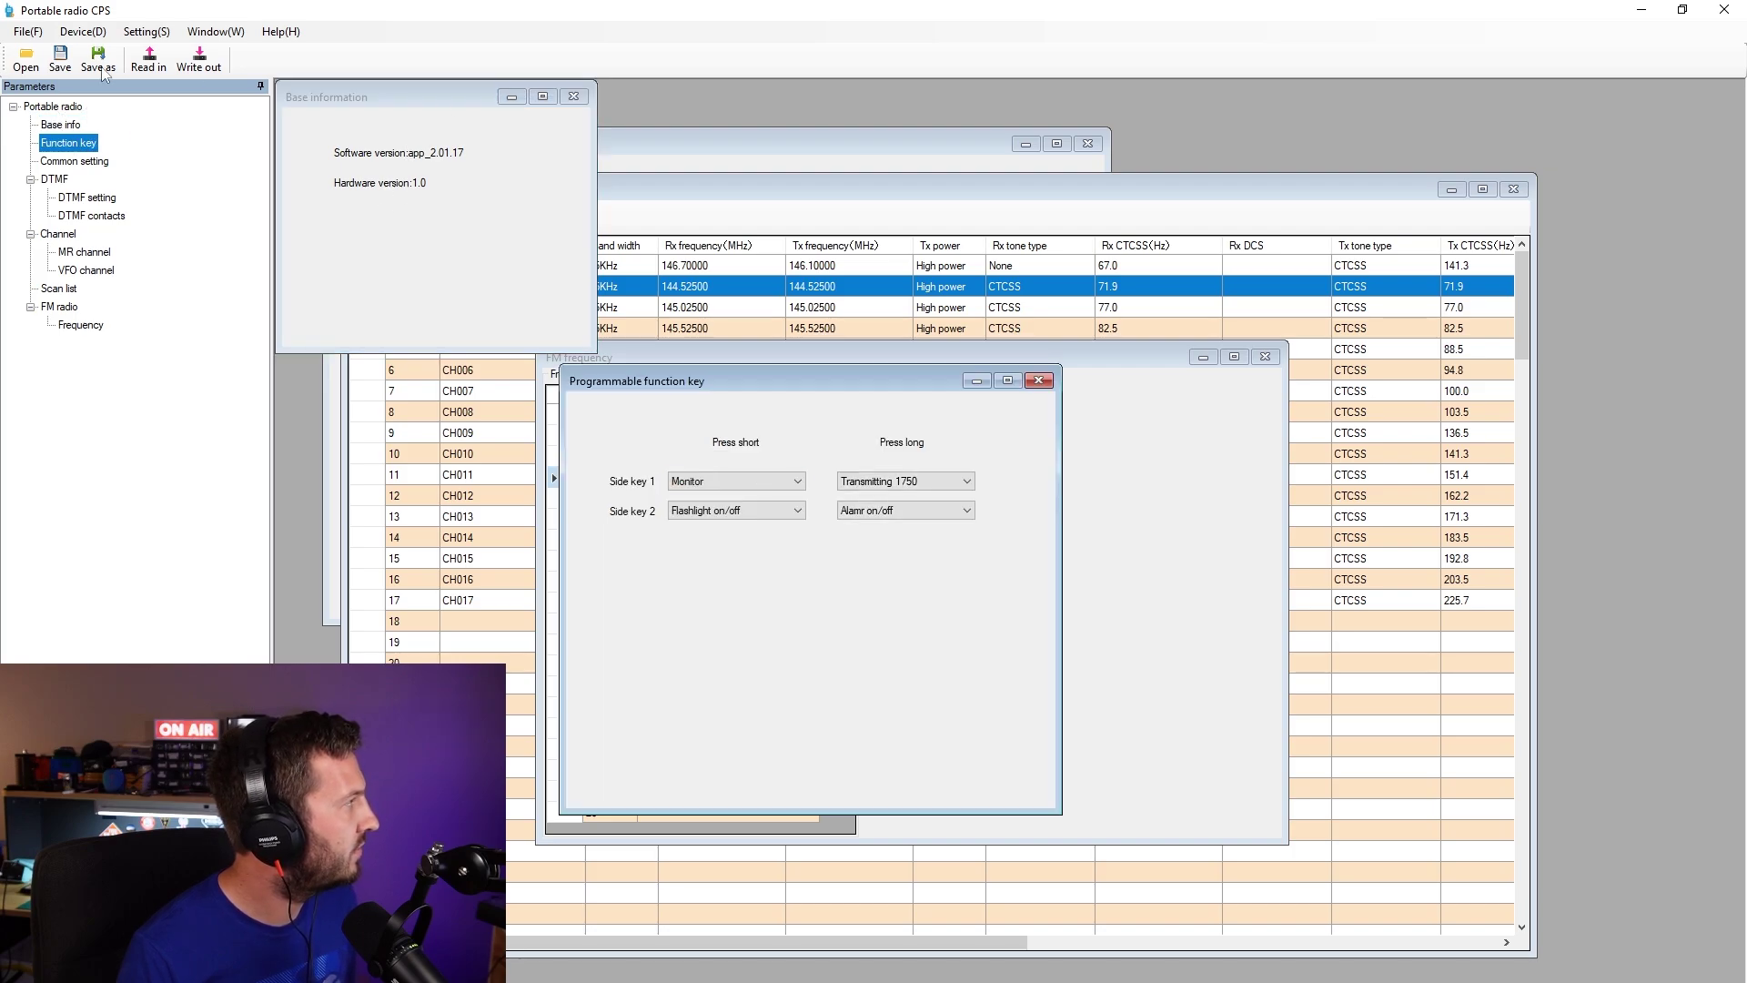
click(755, 189)
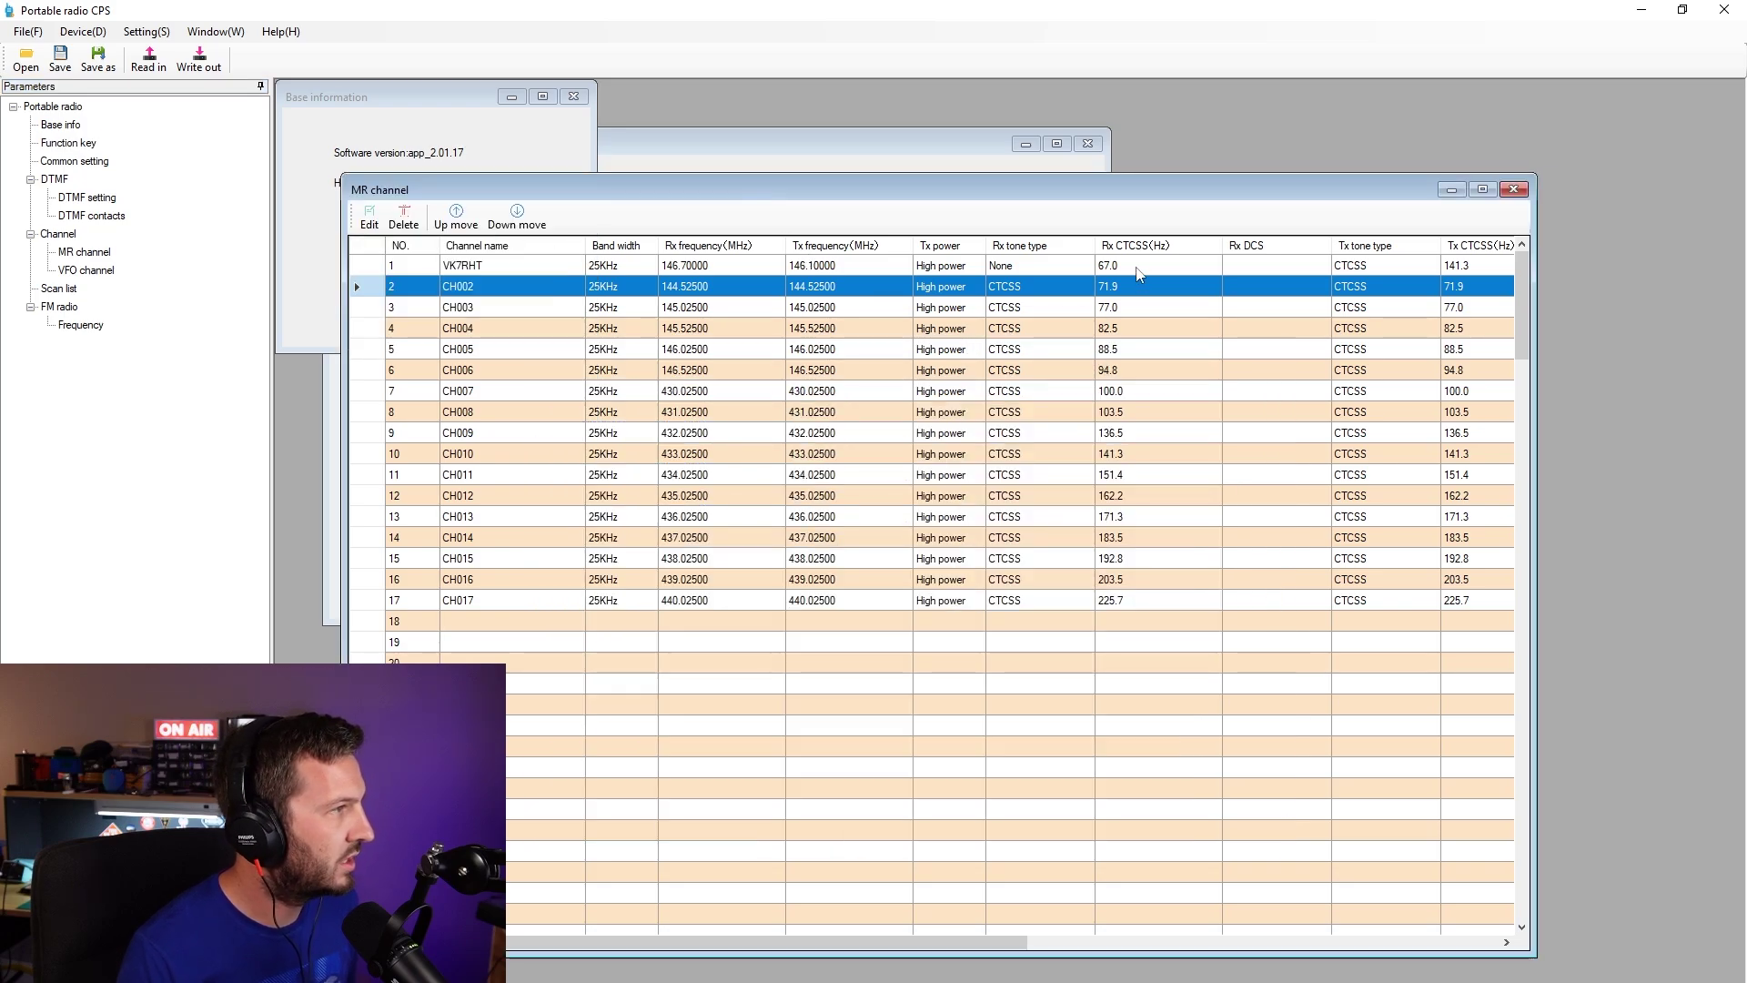
mouse_move(974, 940)
mouse_down()
mouse_move(1453, 947)
mouse_move(969, 945)
mouse_up()
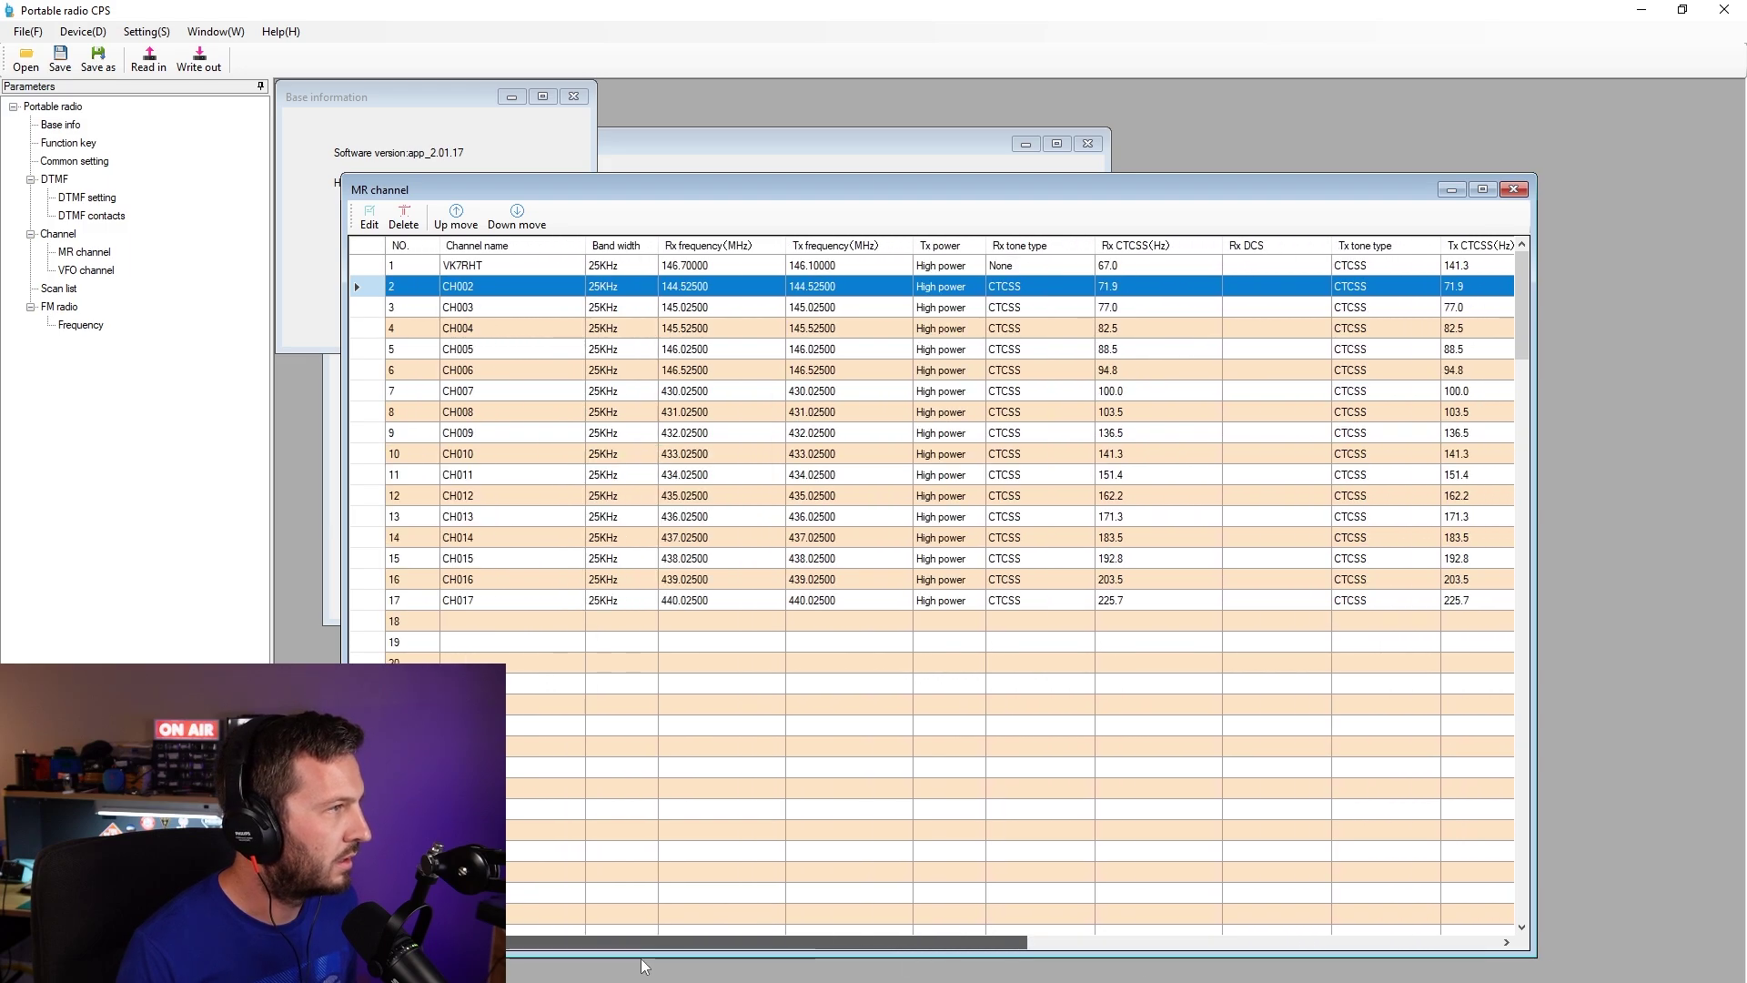
- Write the edited channel, FM preset and common settings to the UV-K5 and acknowledge the success message
click(195, 67)
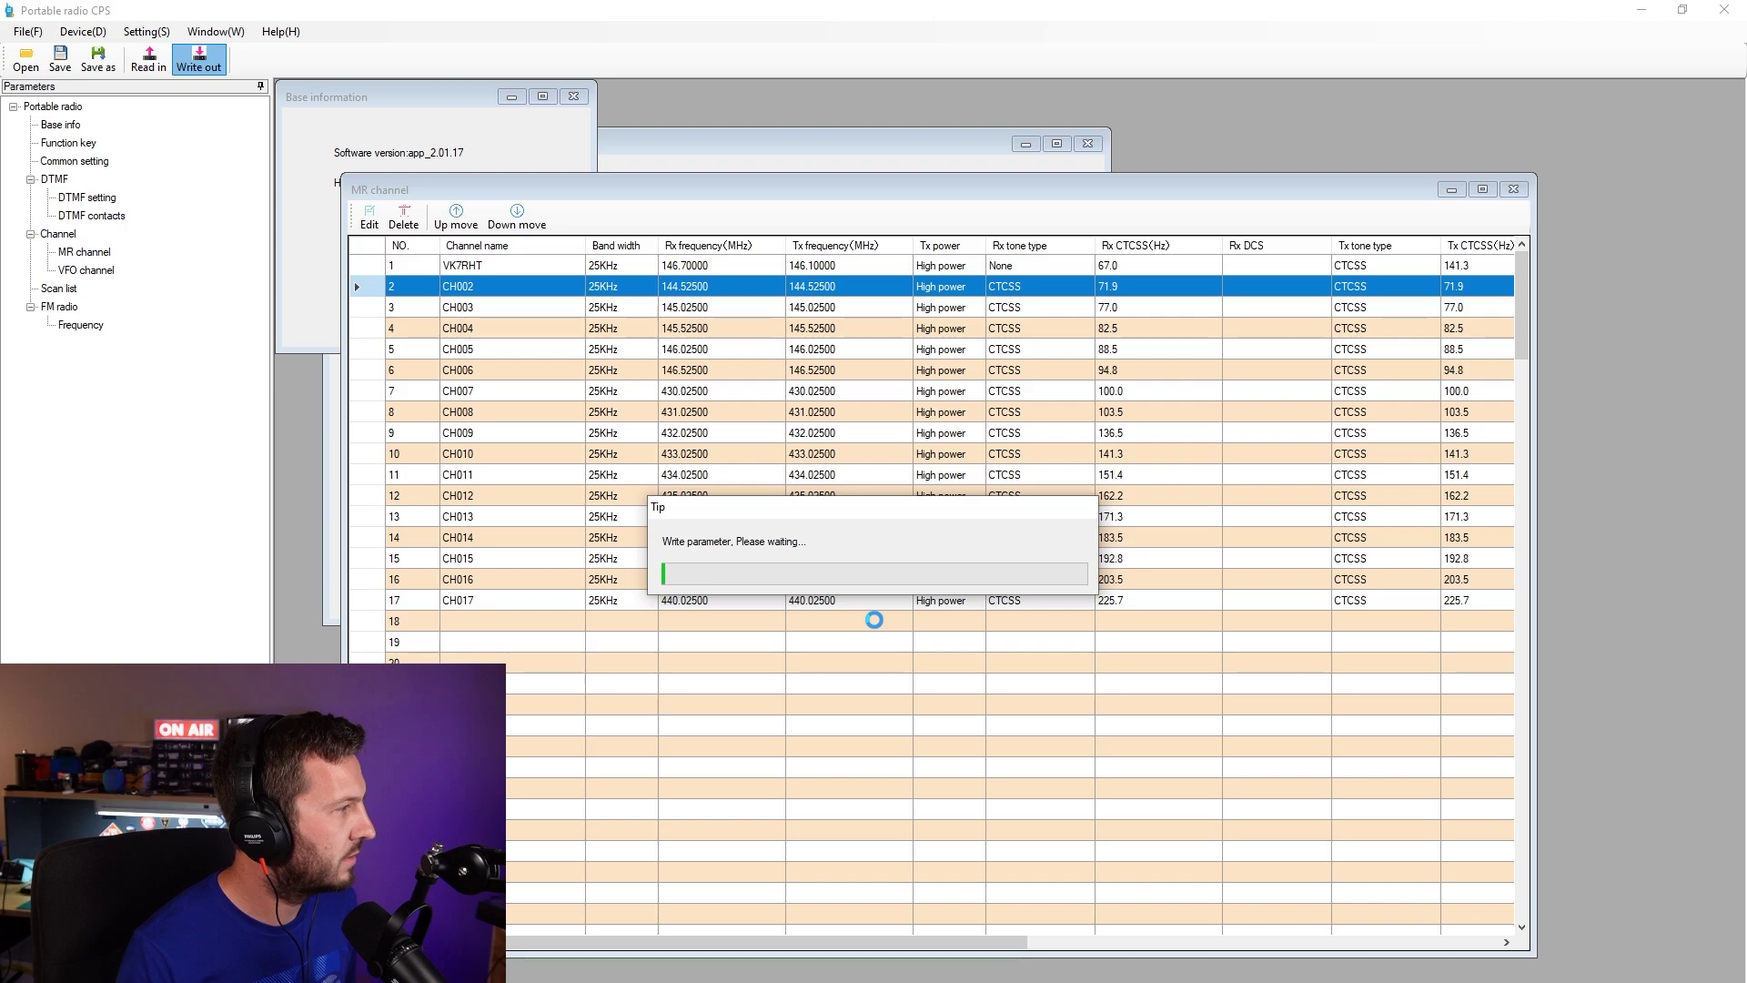
click(960, 623)
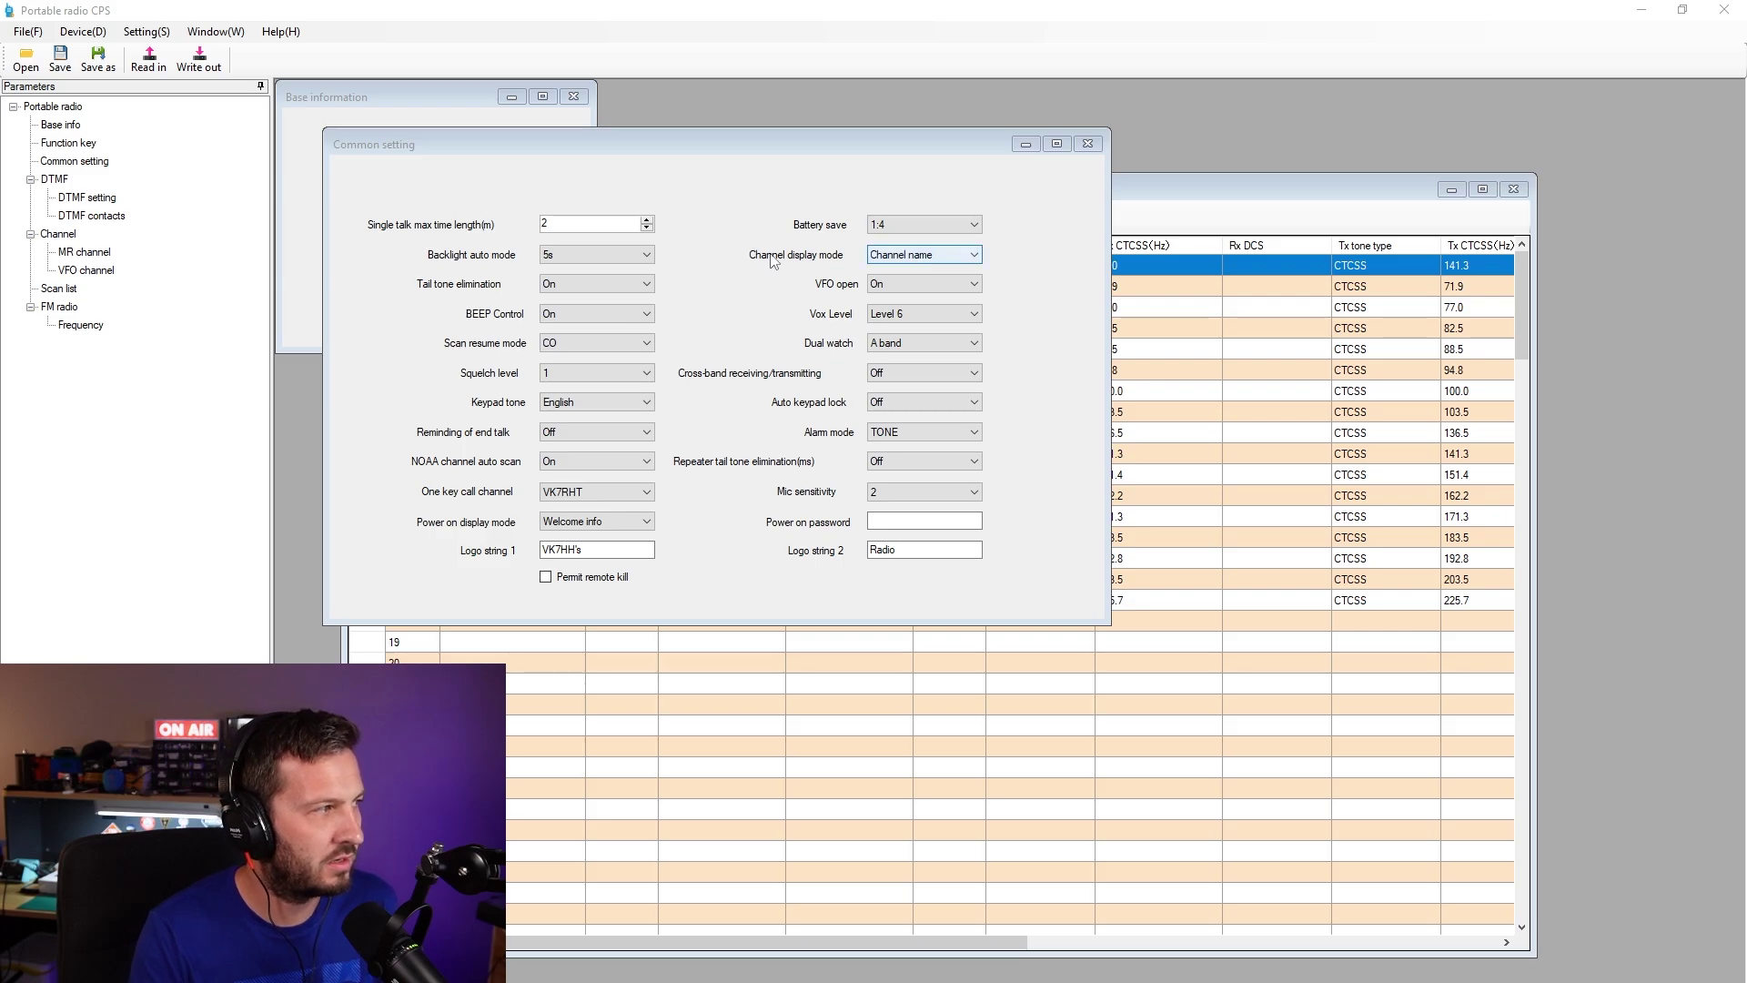
click(894, 260)
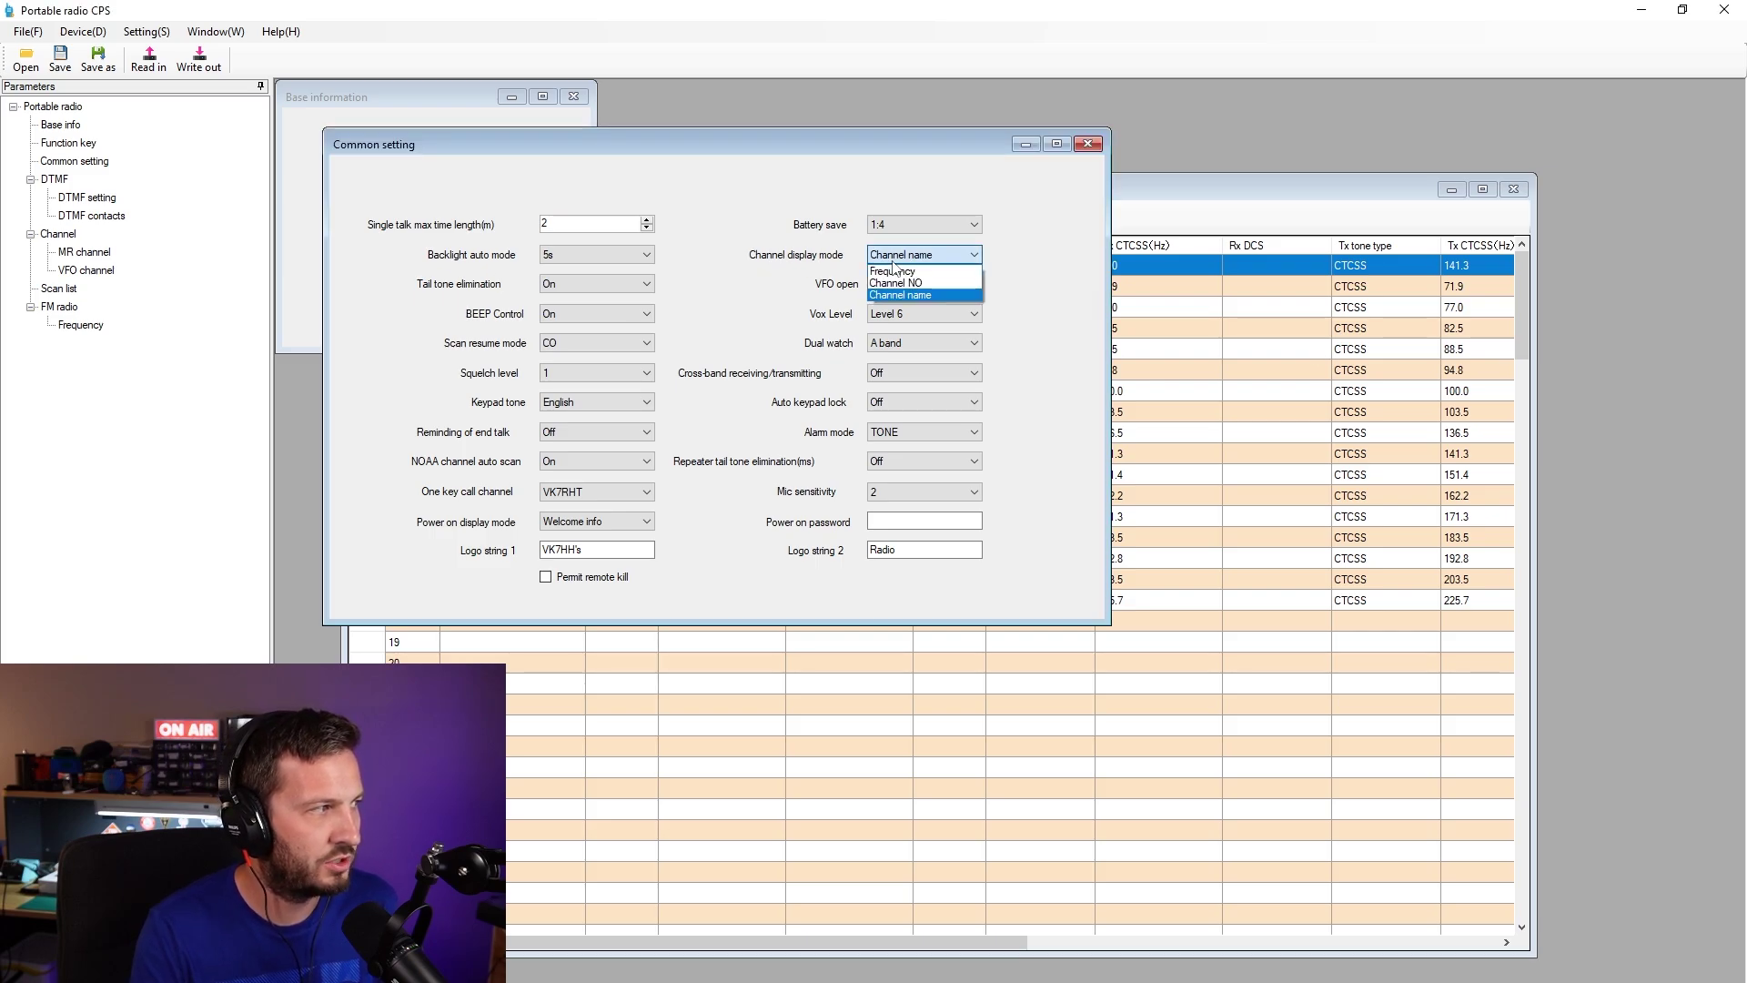
click(938, 296)
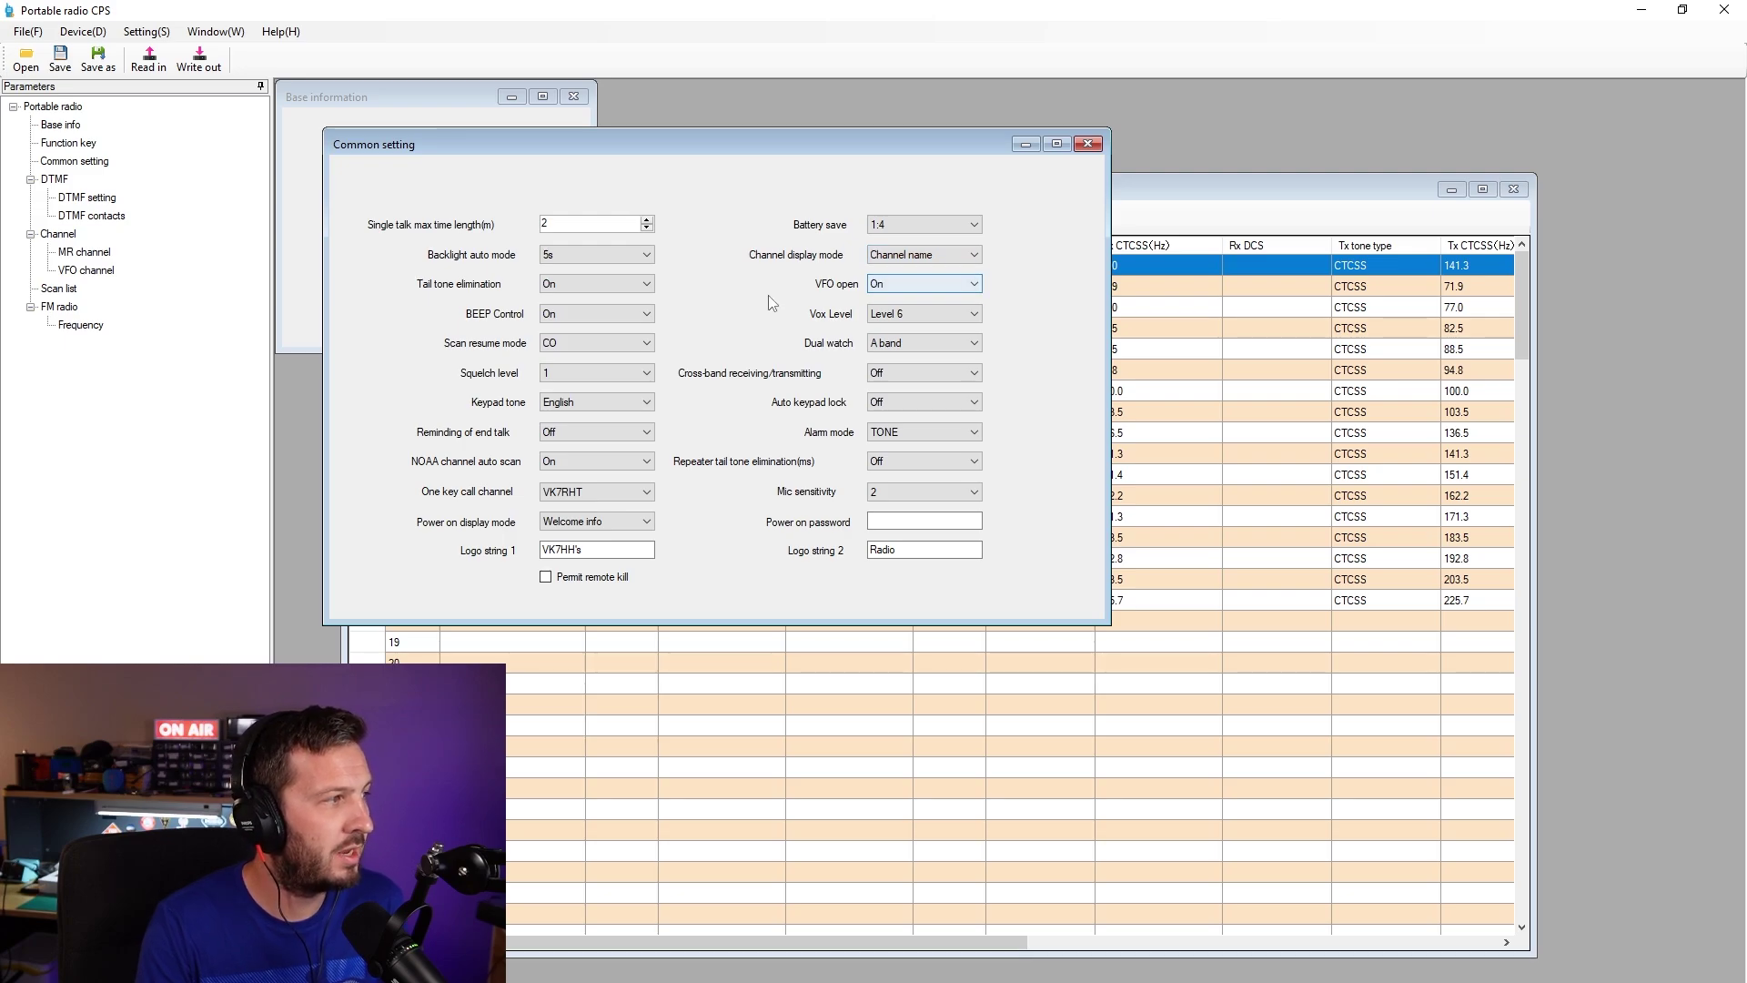